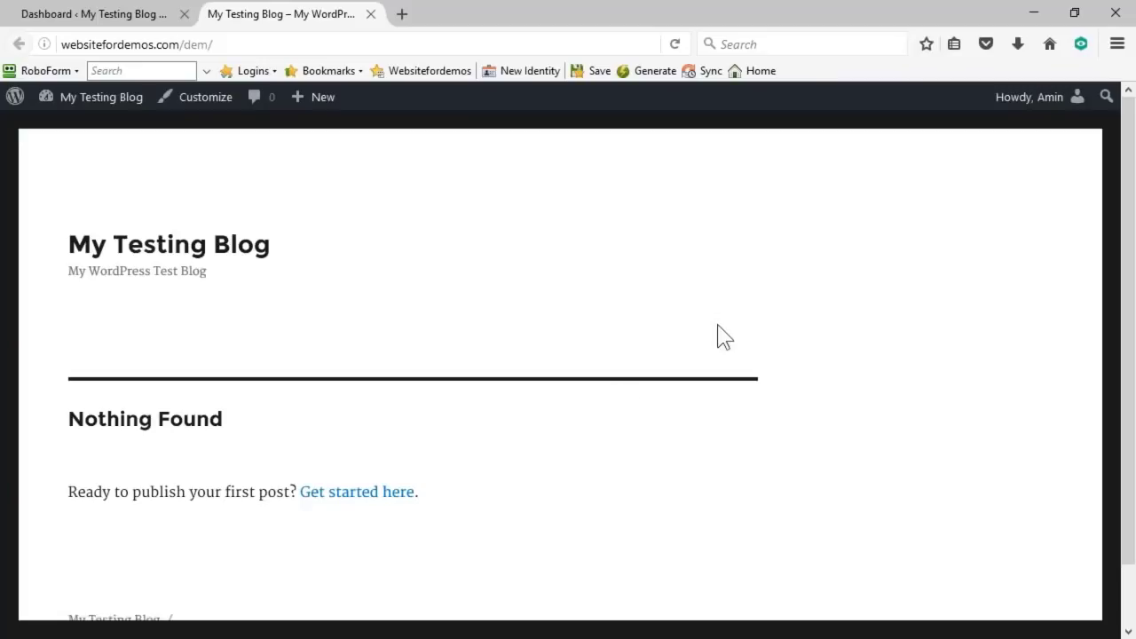
- Check the blog's front page and its lists of posts and pages for existing content
scroll(609, 314, "down", 1)
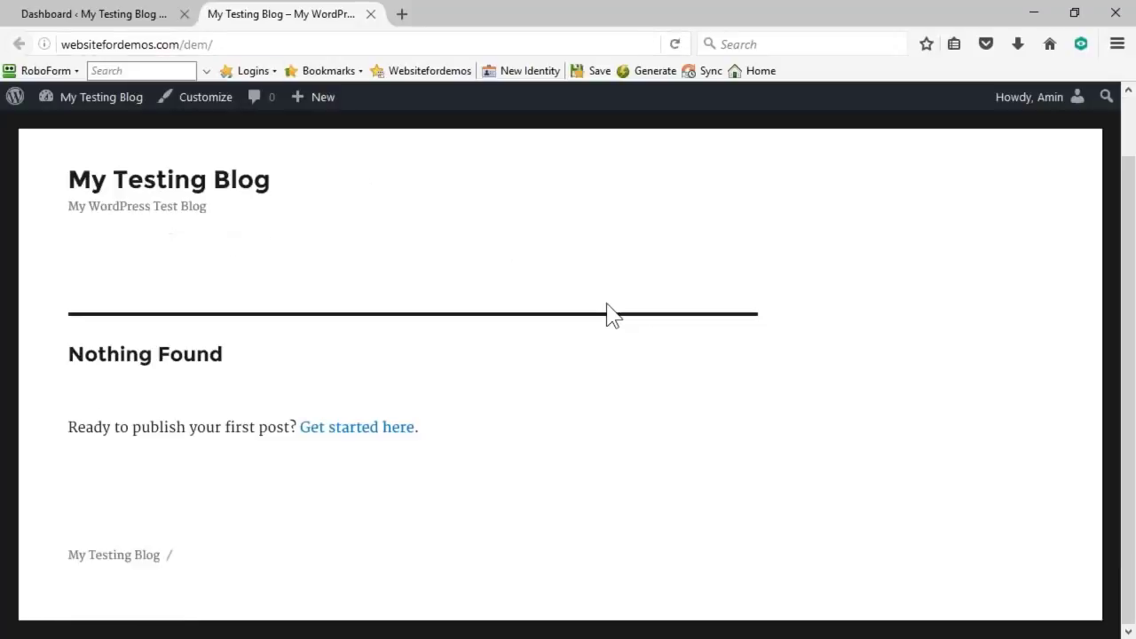
scroll(793, 347, "up", 1)
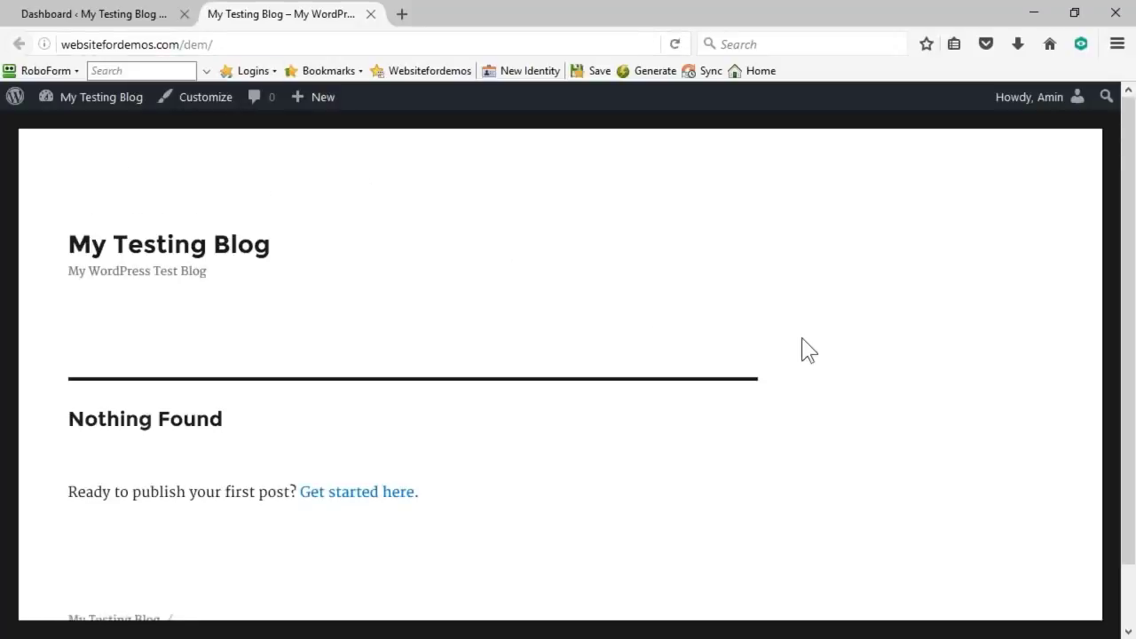
left_click(44, 16)
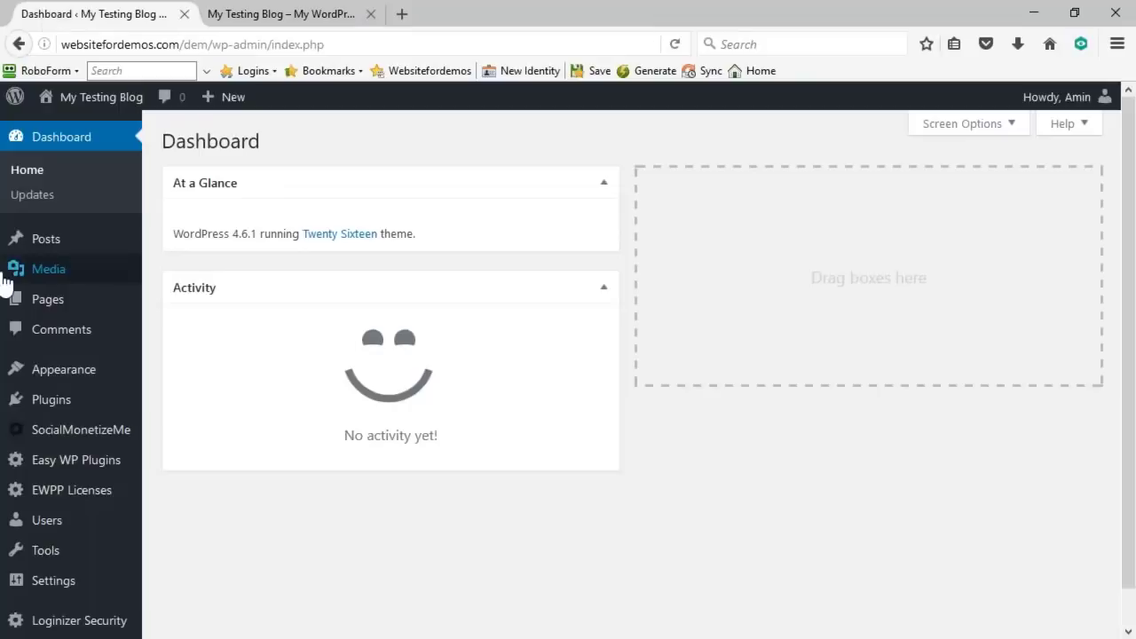
left_click(42, 241)
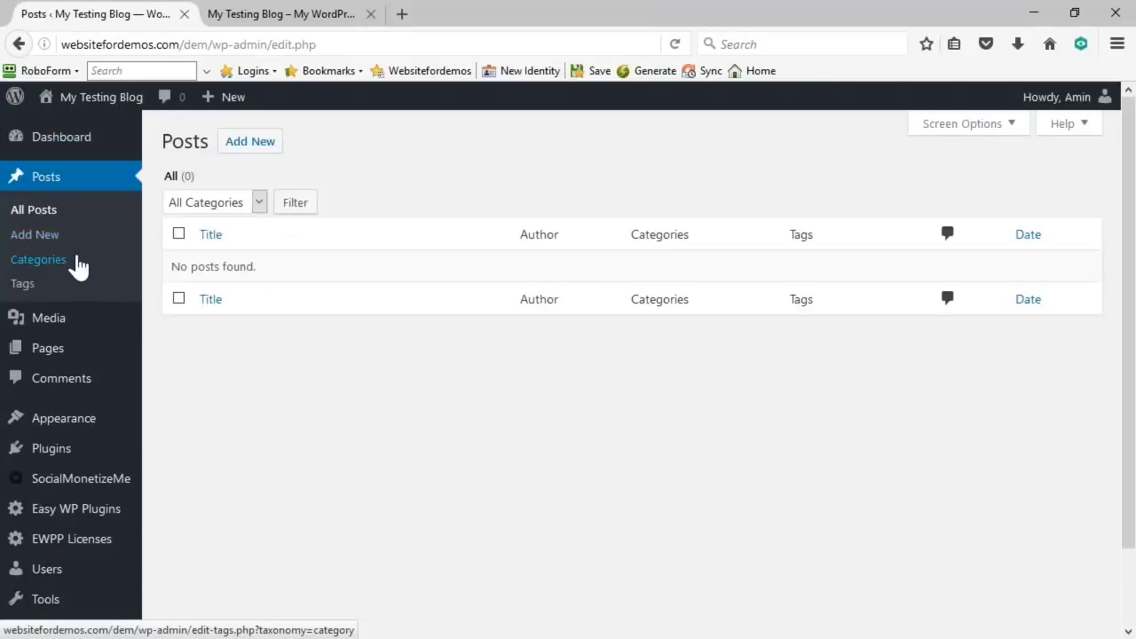
left_click(52, 355)
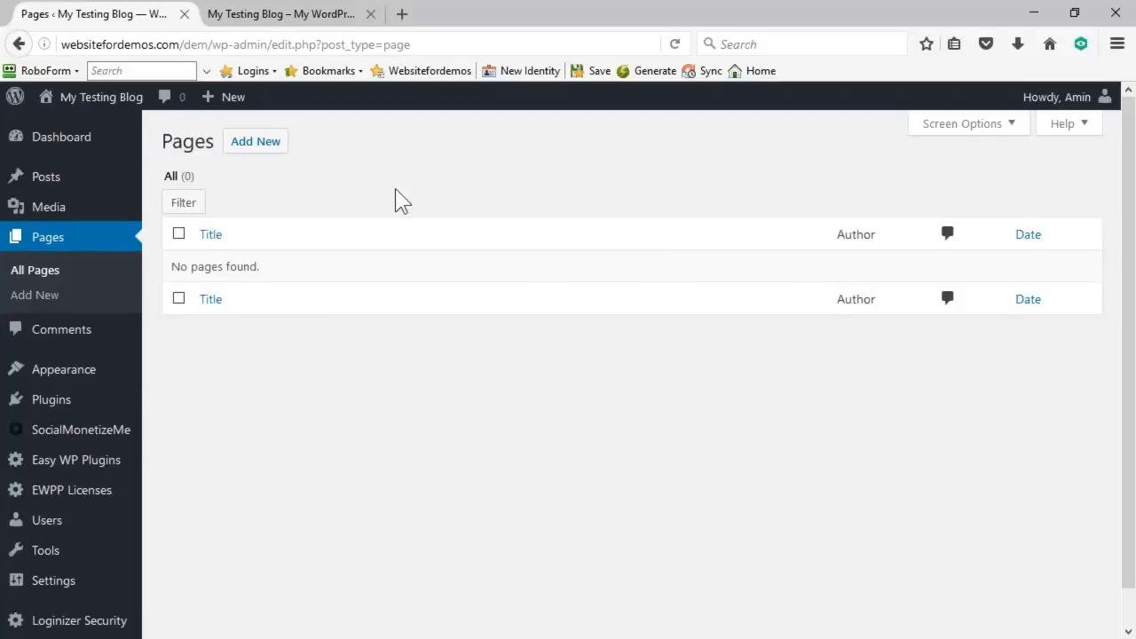
left_click(280, 16)
left_click(224, 44)
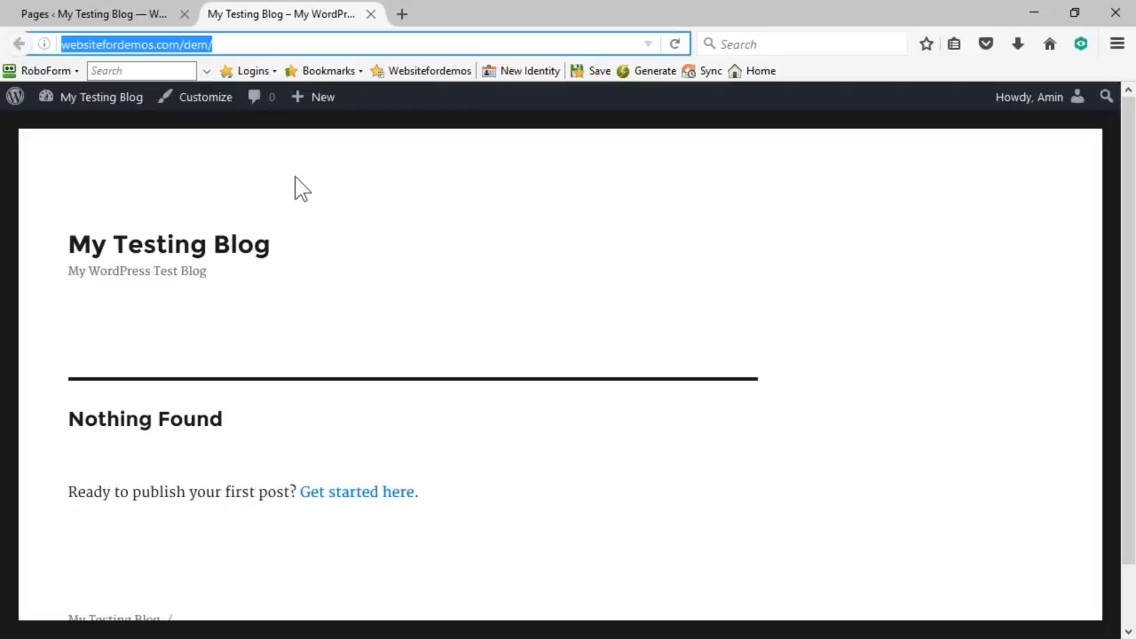
left_click(121, 27)
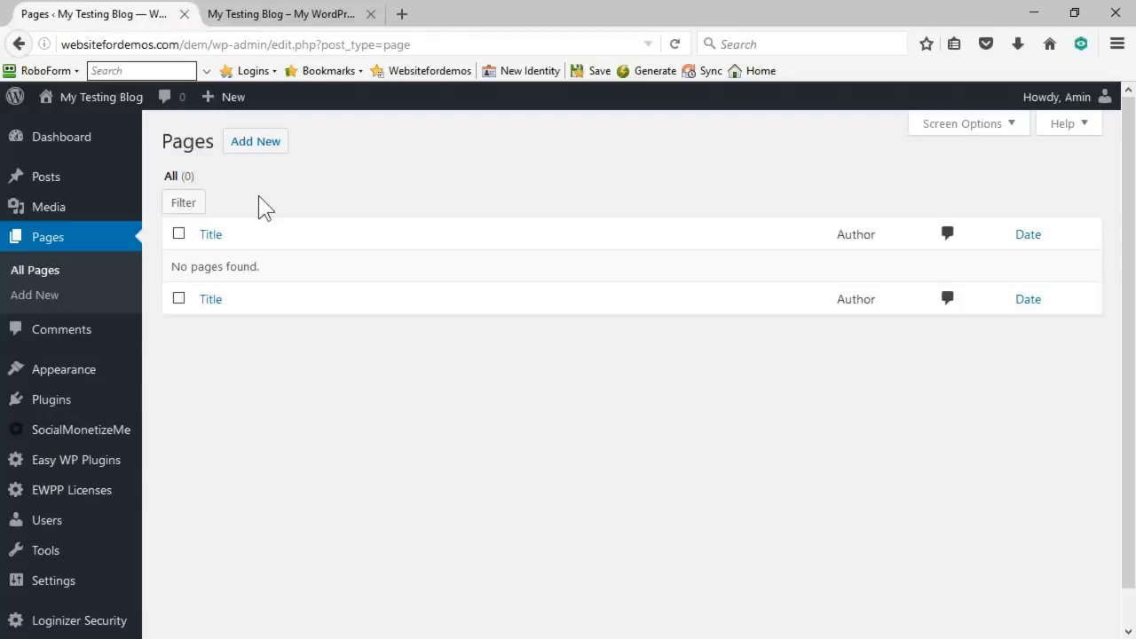
- Open SocialMonetizeMe's Create Amazon Pages form and enter "nikon" as the search keyword
mouse_move(83, 431)
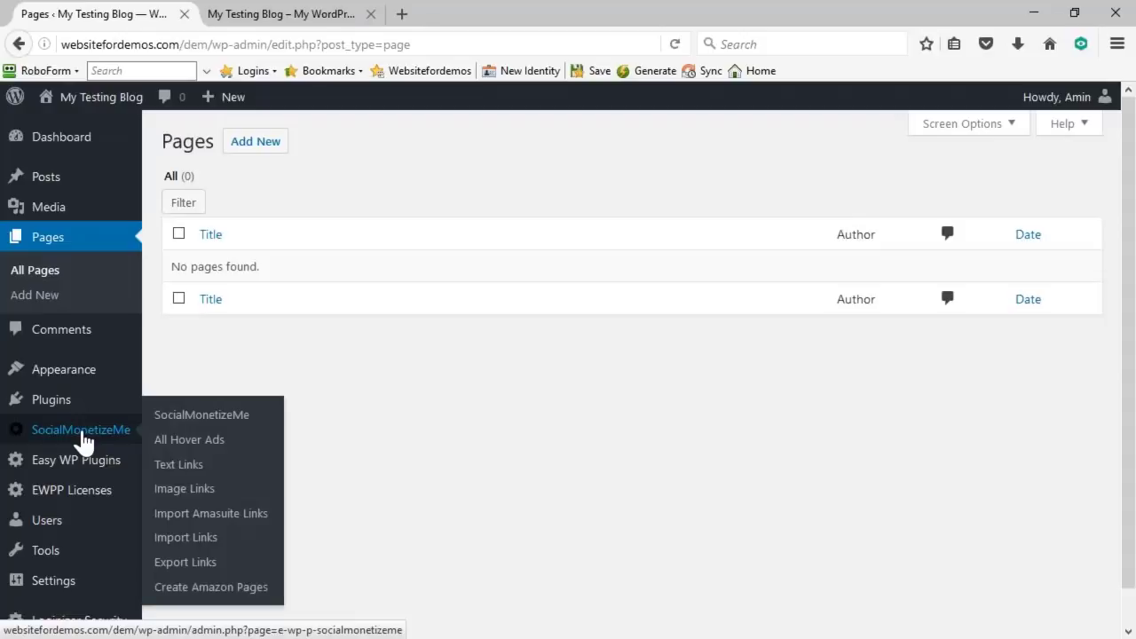
left_click(217, 598)
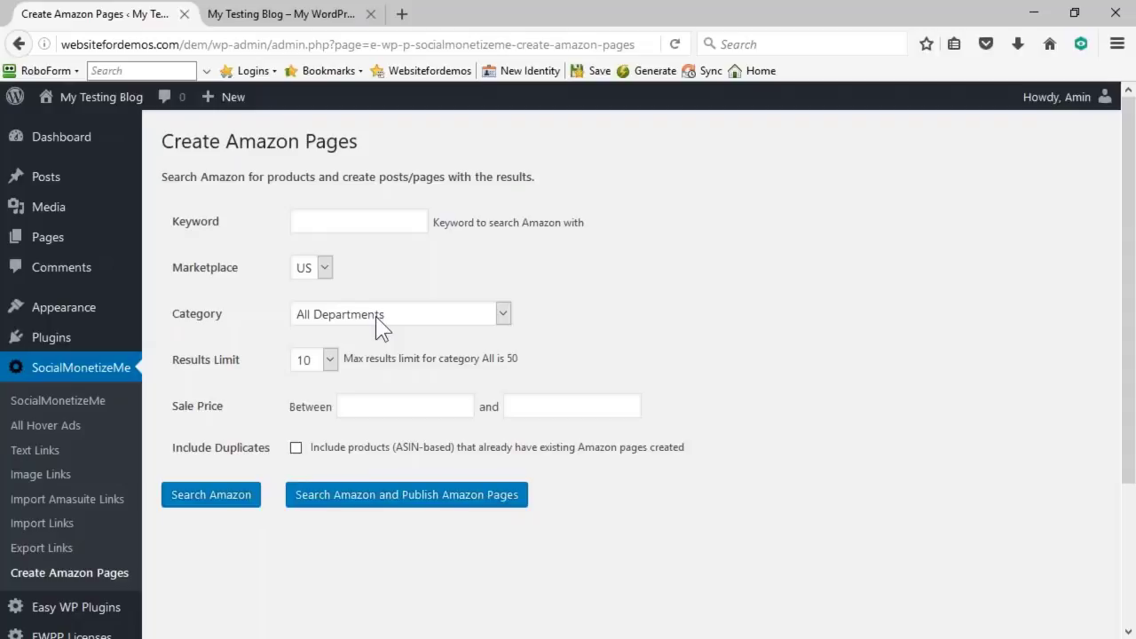
left_click(370, 221)
type("nikin")
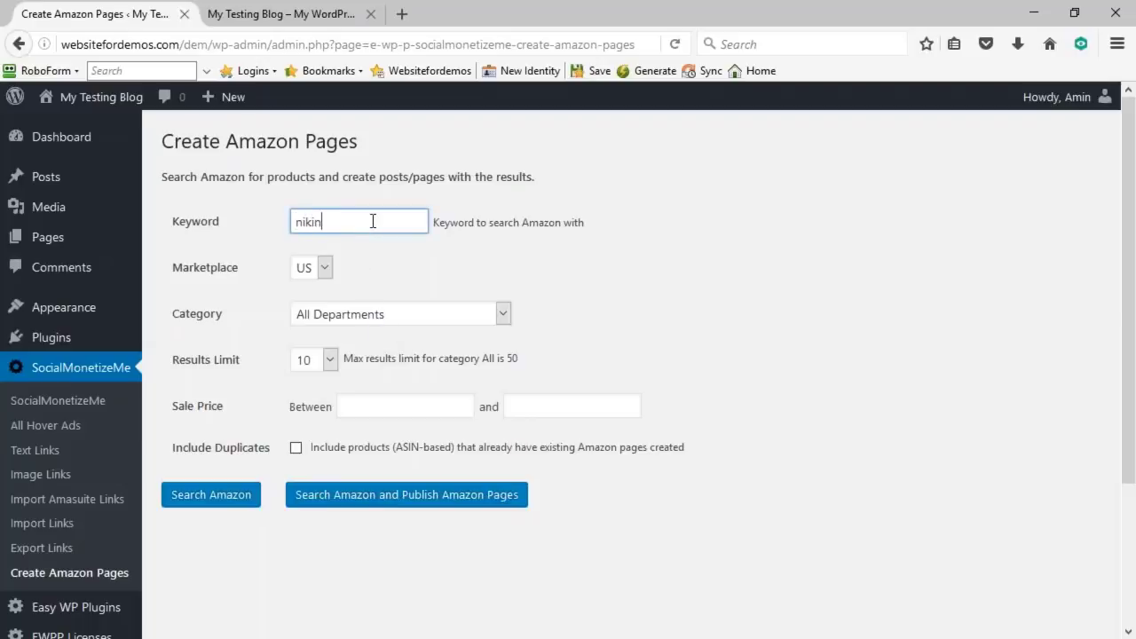
key("BackSpace")
key("BackSpace")
type("on")
key("BackSpace")
key("BackSpace")
key("BackSpace")
type("kon")
- Set the search category to Electronics, Camera & Photo, Digital Cameras, Interchangeable Lens Cameras, DSLR Cameras
left_click(394, 321)
scroll(426, 474, "down", 4)
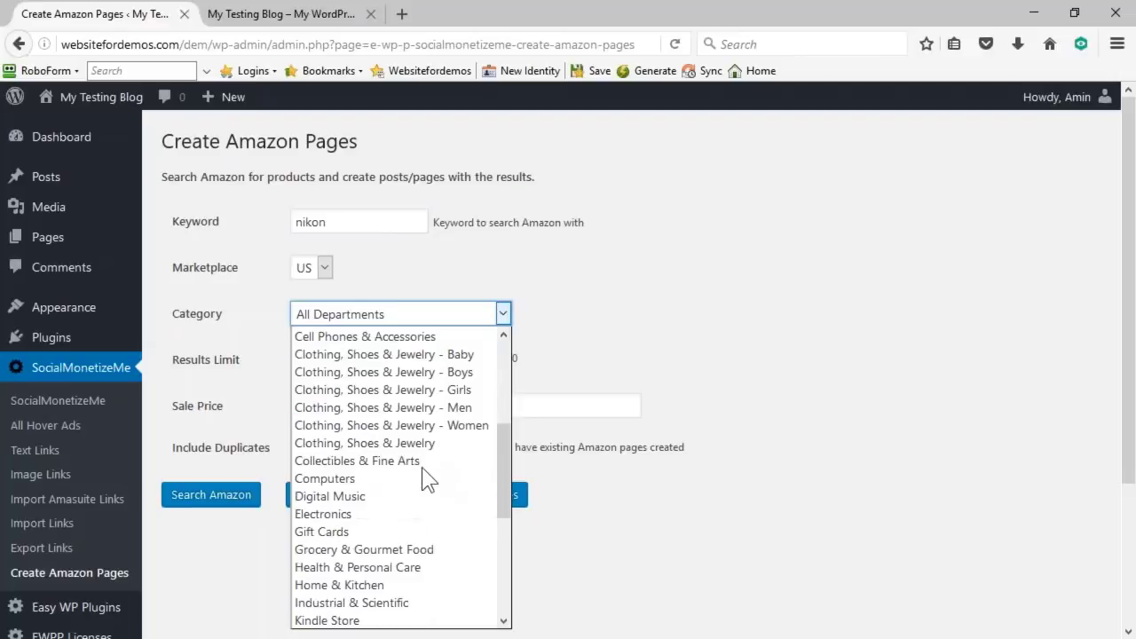
left_click(353, 514)
left_click(558, 318)
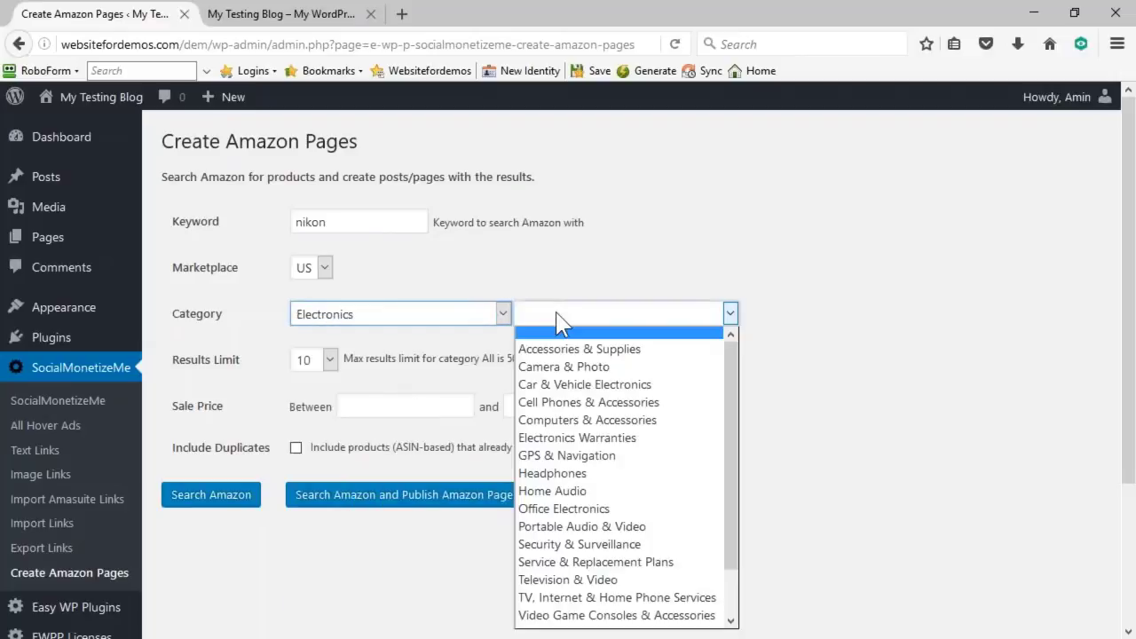
left_click(568, 367)
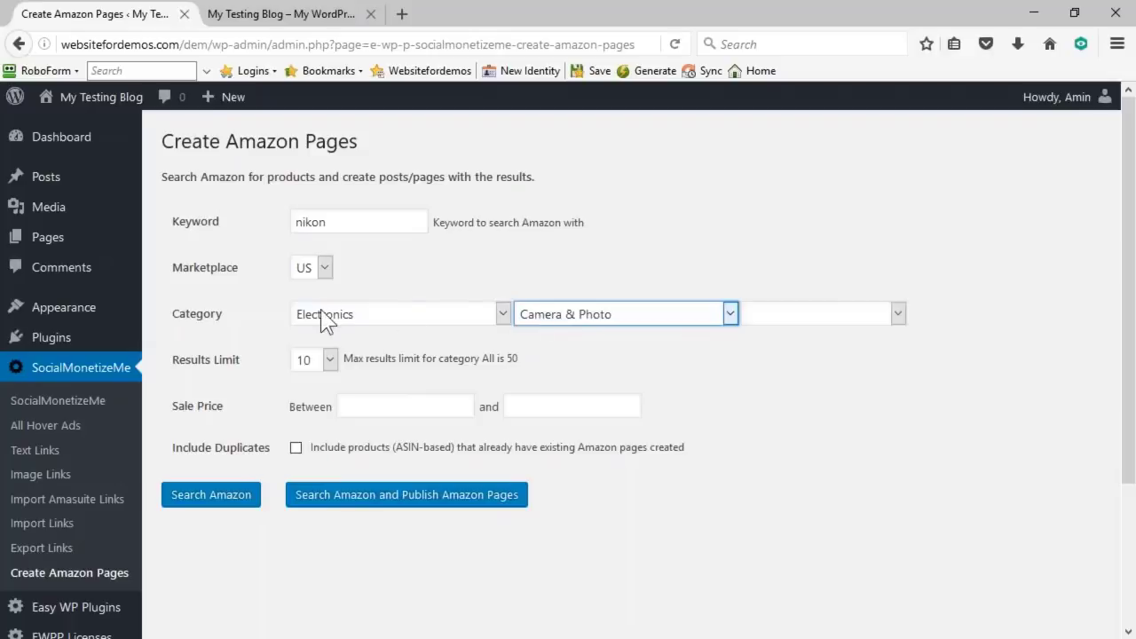
left_click(821, 315)
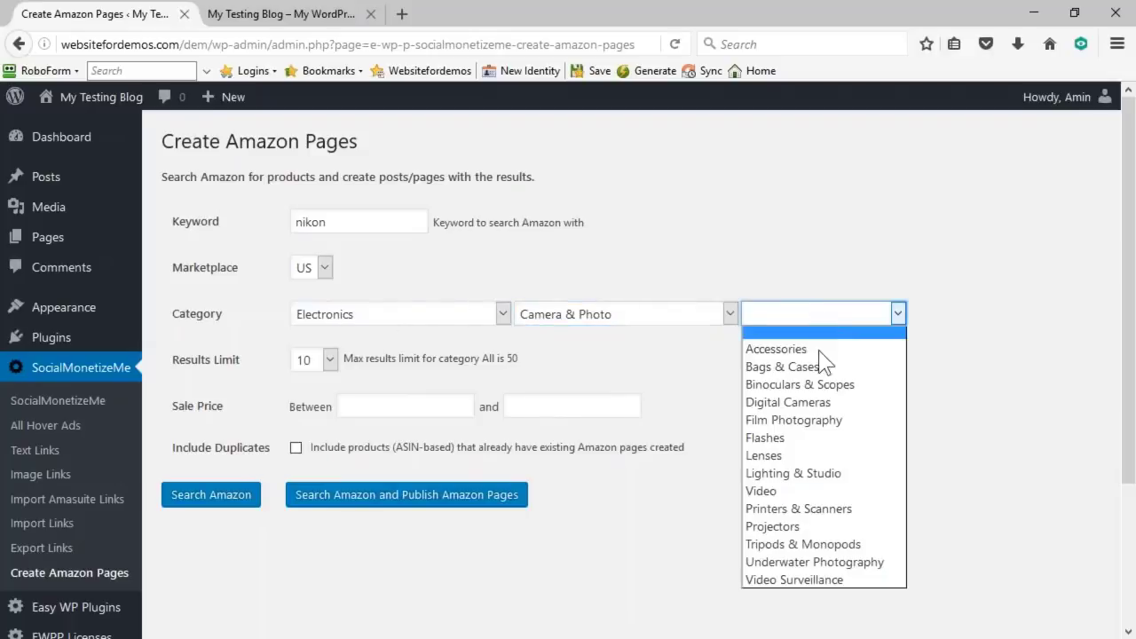
left_click(806, 400)
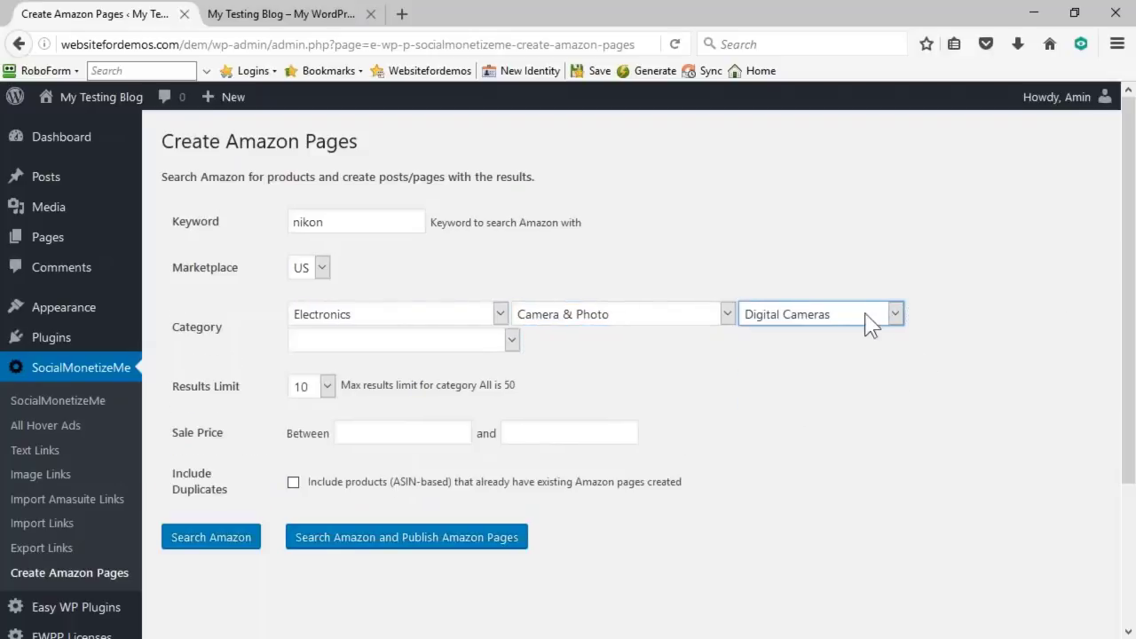
left_click(512, 340)
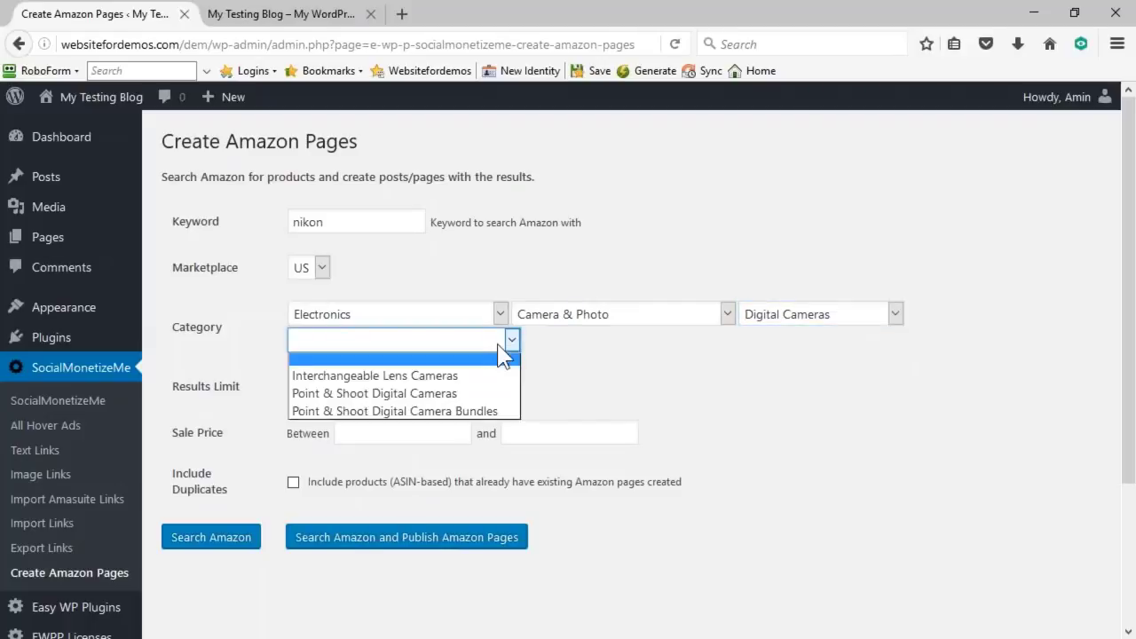
left_click(454, 372)
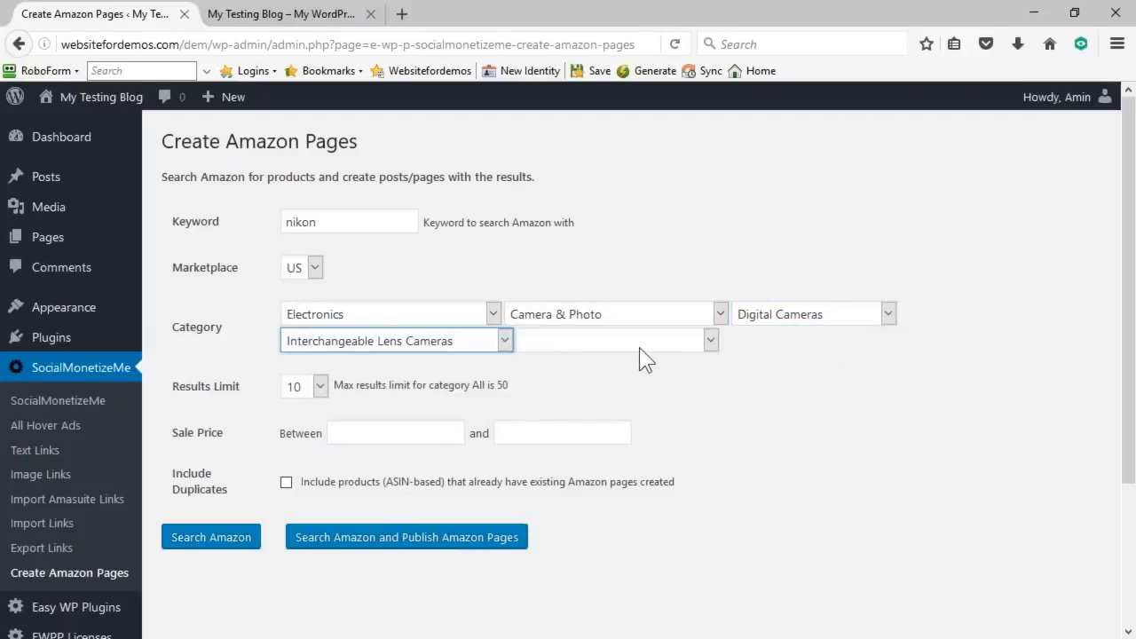
left_click(639, 344)
left_click(602, 376)
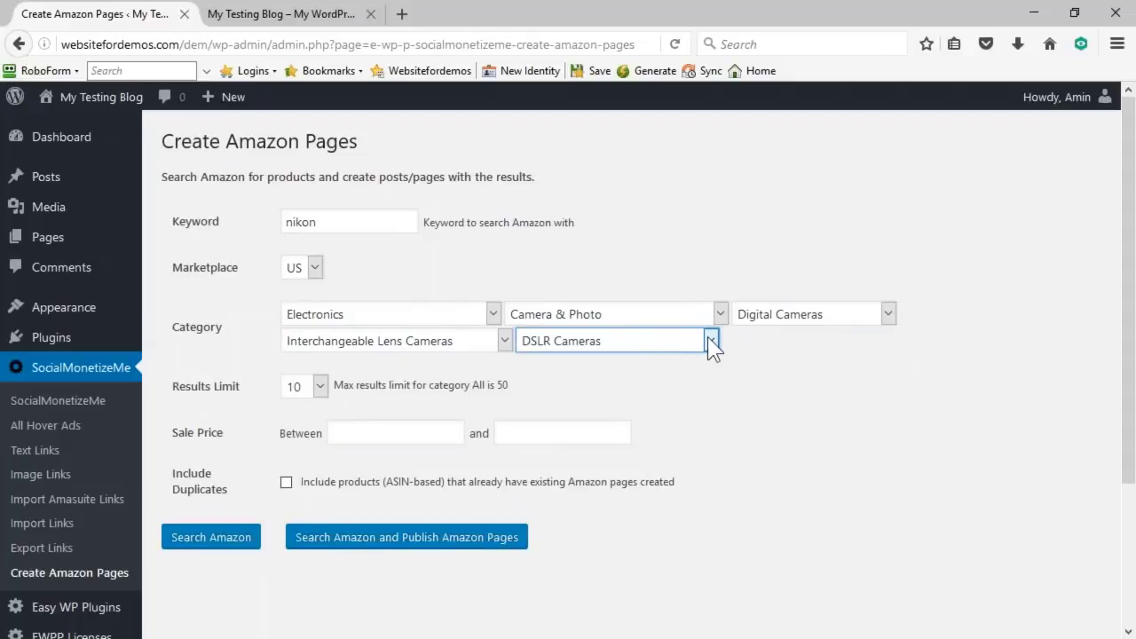
- Search Amazon with a results limit of 100 and a sale price between 500 and 2000
left_click(317, 388)
scroll(324, 359, "down", 4)
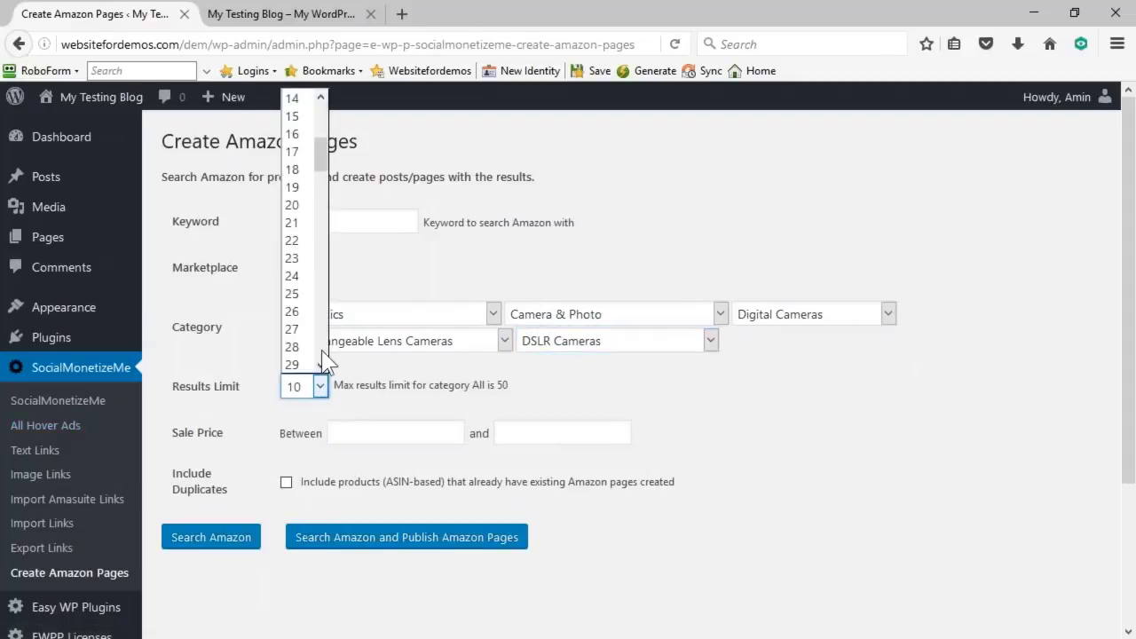
scroll(323, 360, "down", 20)
left_click(298, 364)
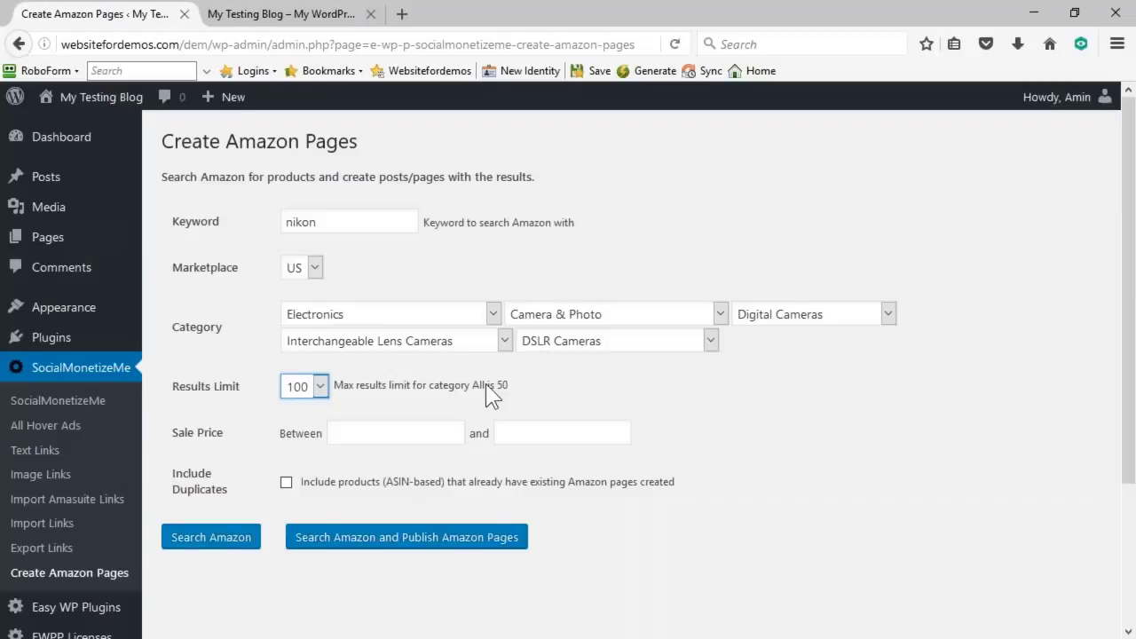
left_click(423, 430)
type("500")
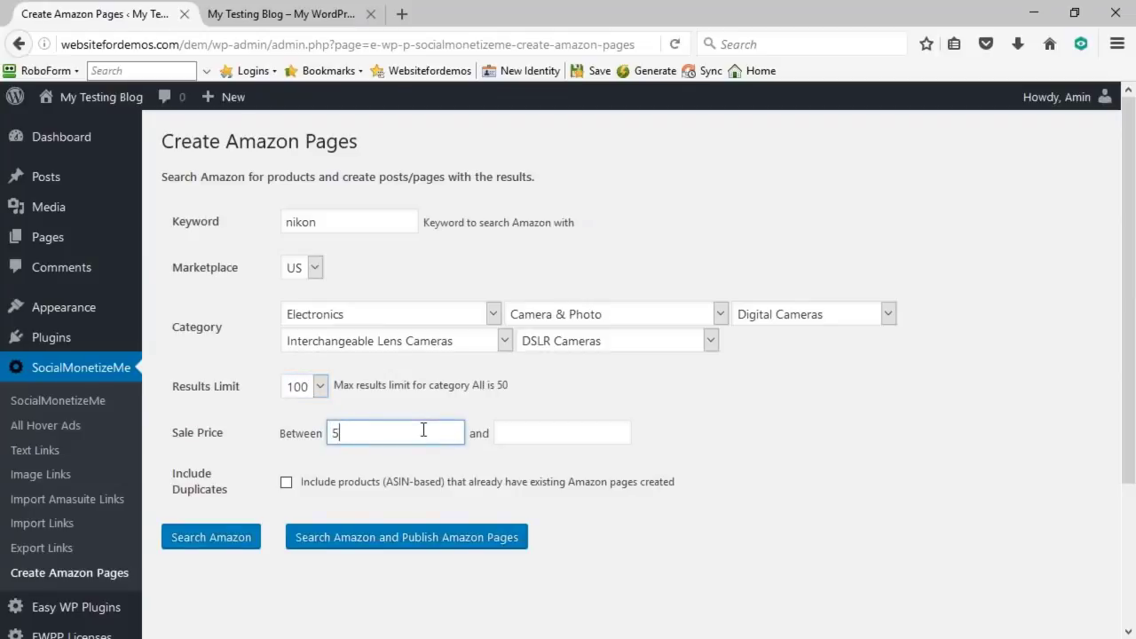
key("Tab")
type("2000")
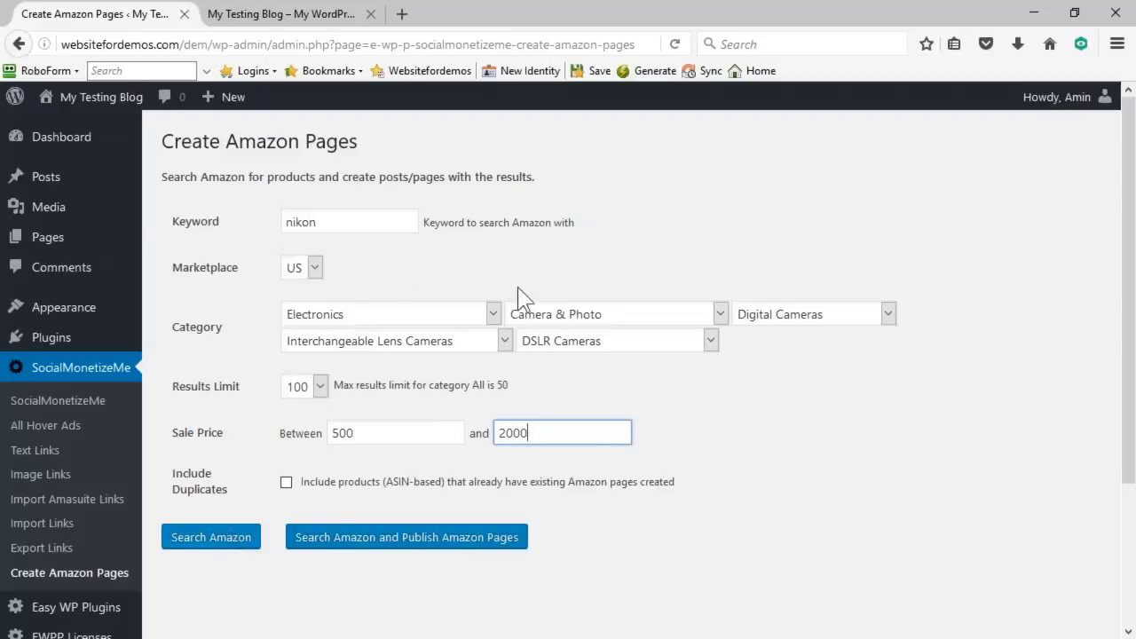
left_click(228, 541)
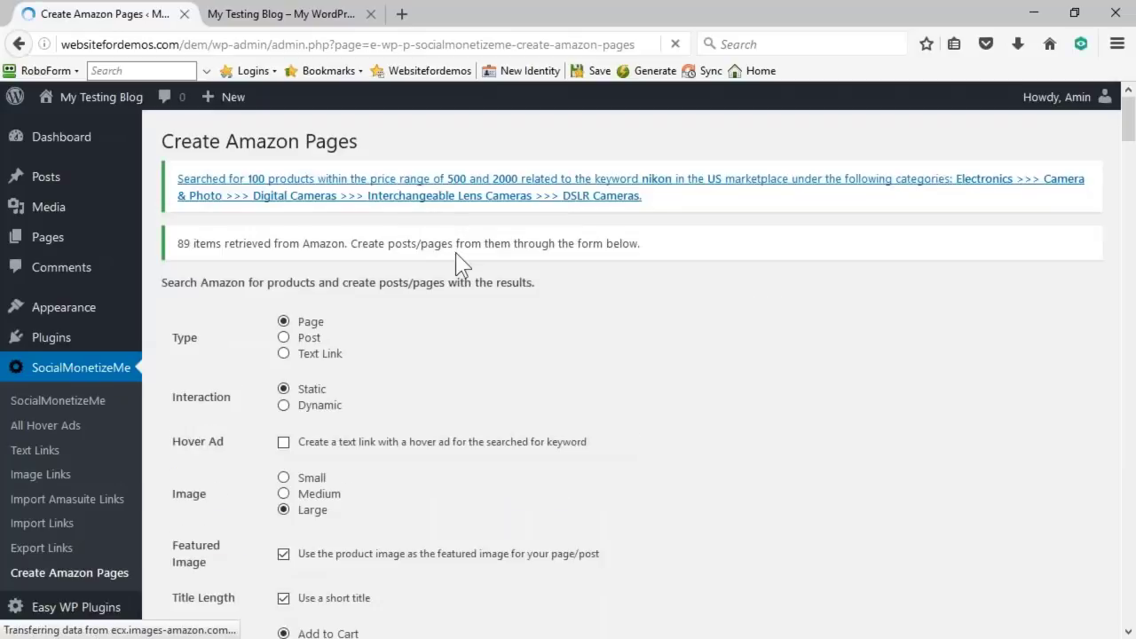
- Select all the products retrieved from Amazon and create pages from them
scroll(461, 263, "down", 2)
scroll(381, 210, "up", 2)
scroll(532, 272, "down", 6)
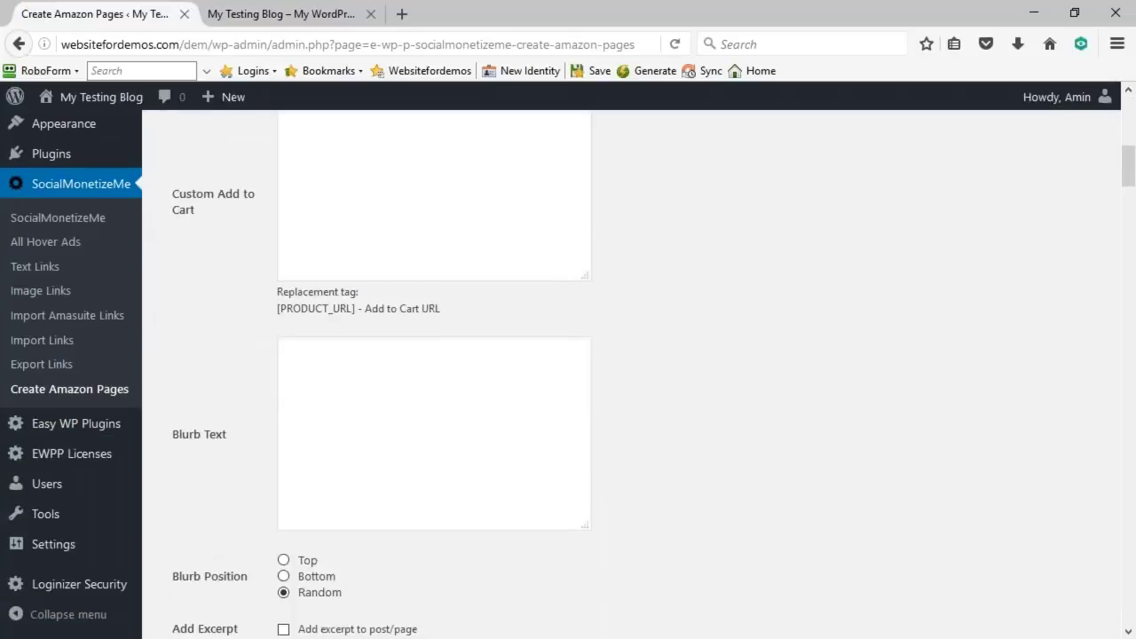
scroll(621, 373, "down", 6)
scroll(559, 340, "down", 2)
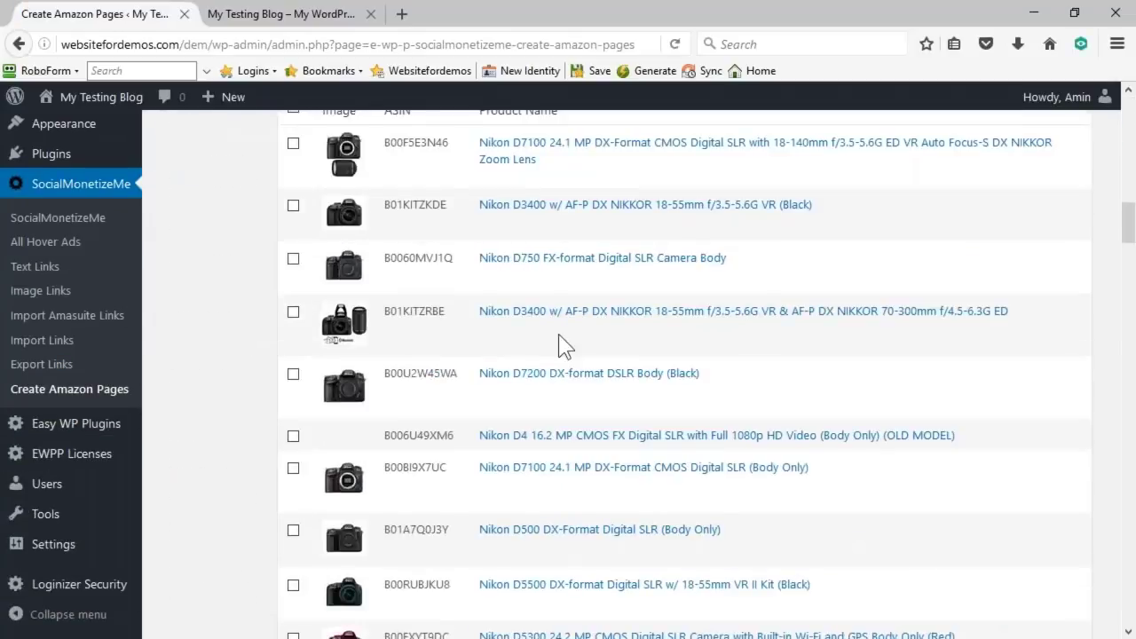
scroll(515, 431, "up", 3)
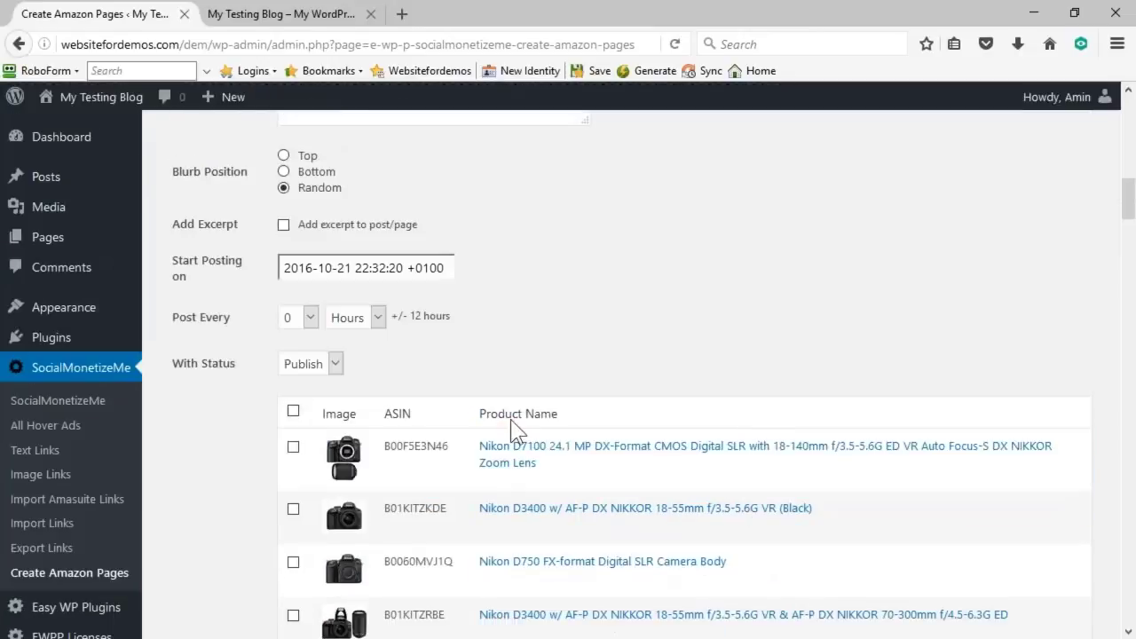
left_click(293, 410)
scroll(666, 360, "down", 8)
scroll(669, 350, "down", 20)
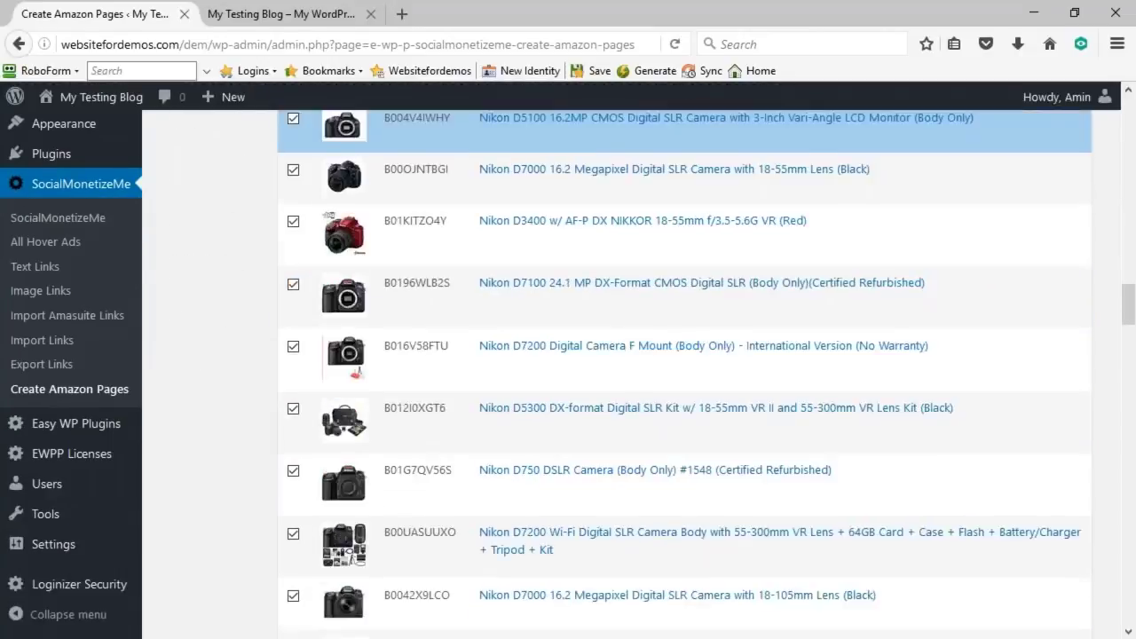
scroll(669, 346, "down", 15)
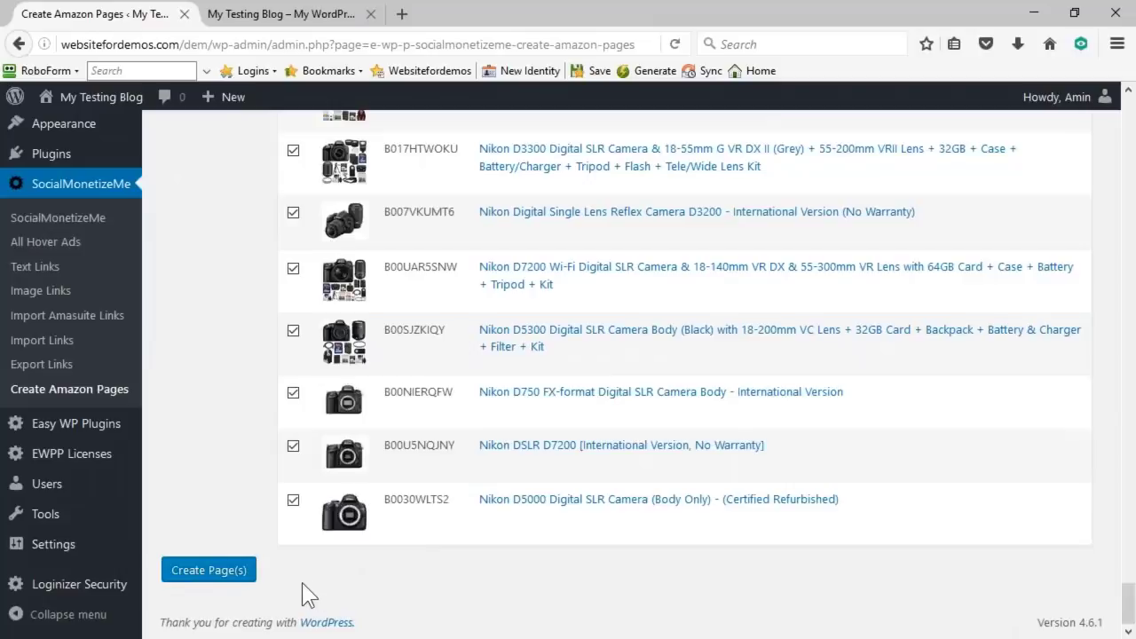
left_click(208, 570)
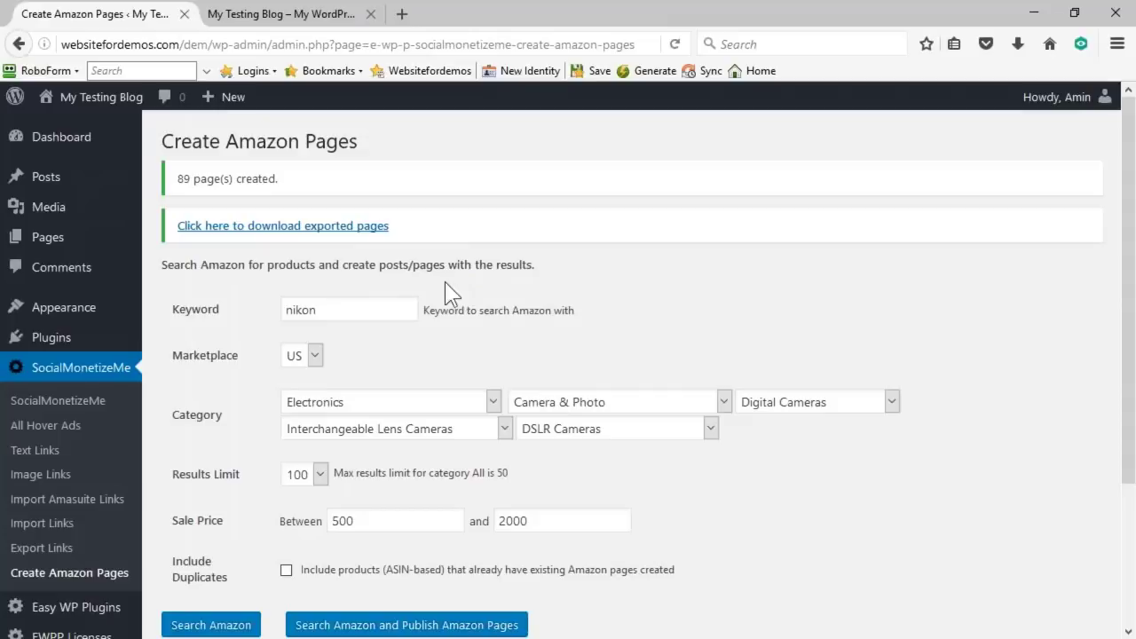
- Download the exported pages and save them as exportedpages.csv
left_click(364, 226)
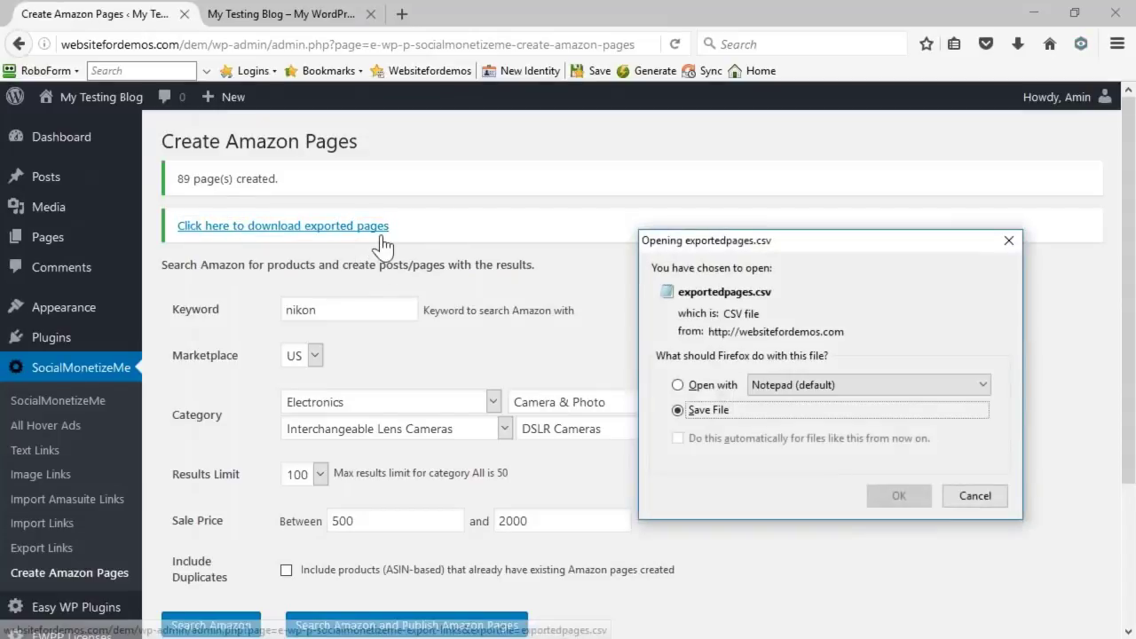
left_click(902, 498)
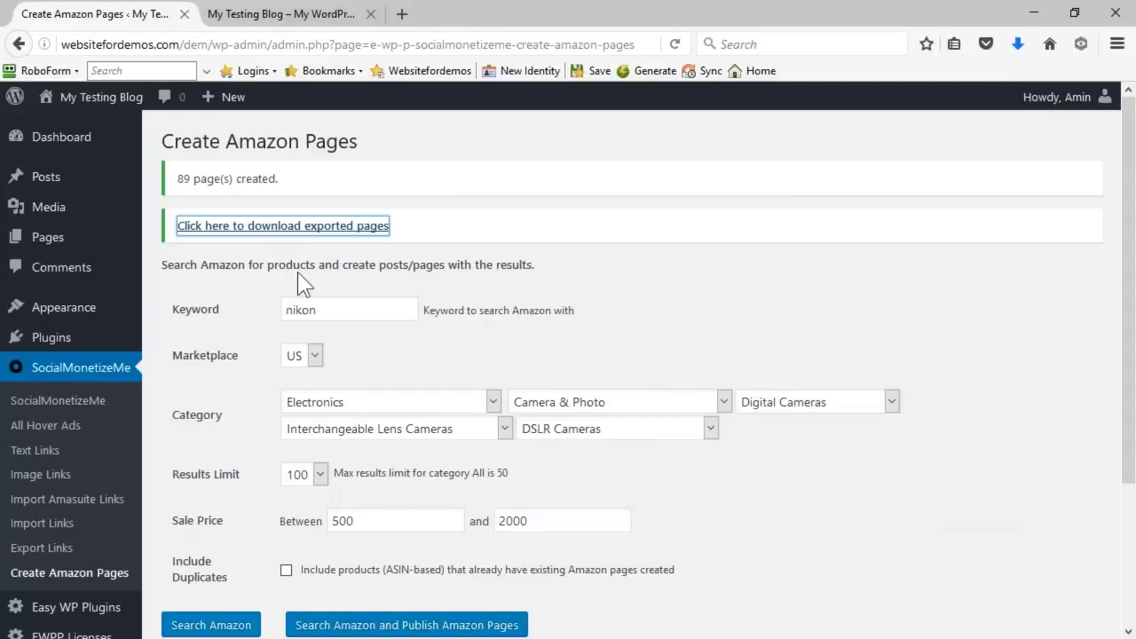
- Review the list of all pages and view the "Brand Nikon Body Only Black" page in a separate tab
mouse_move(44, 236)
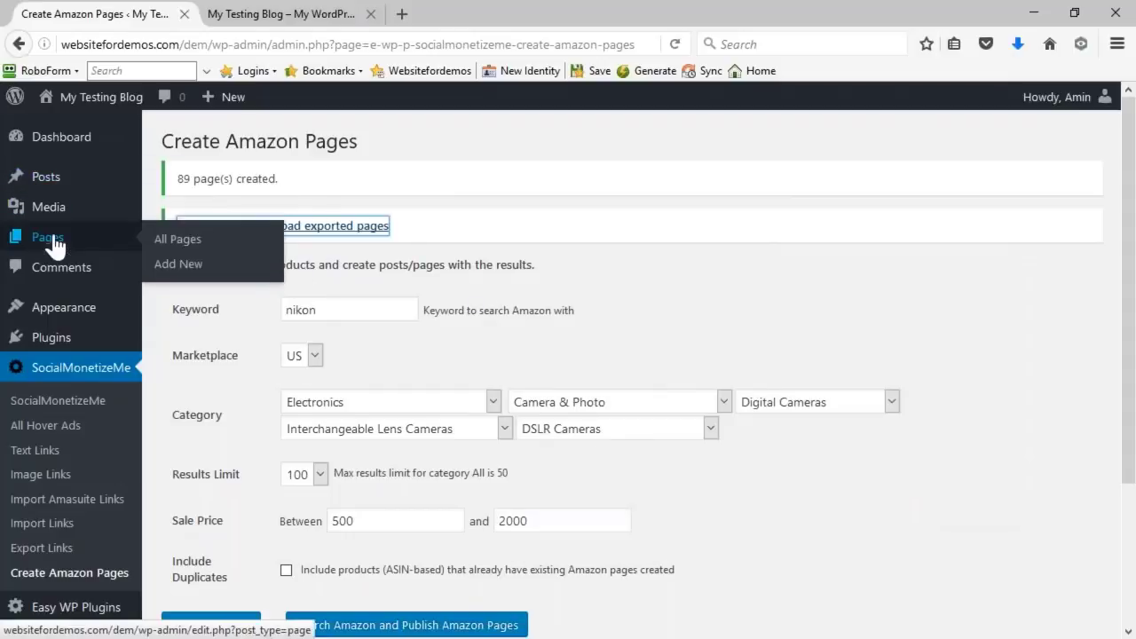
left_click(182, 236)
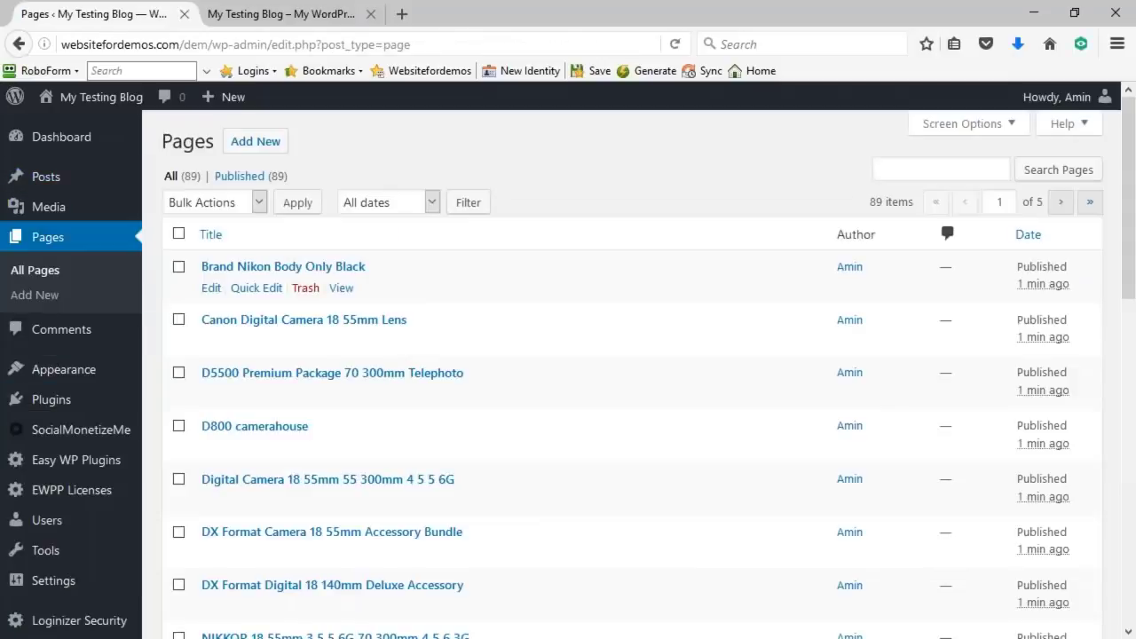
scroll(521, 270, "down", 4)
scroll(522, 271, "up", 5)
middle_click(341, 290)
left_click(290, 18)
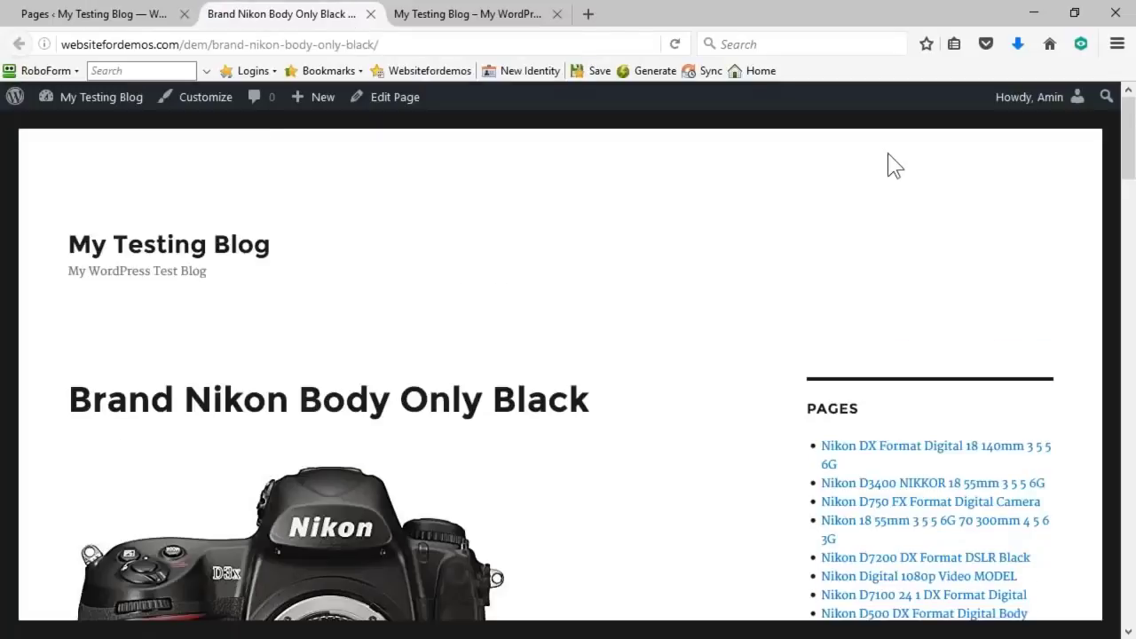
scroll(893, 165, "down", 3)
scroll(893, 166, "up", 2)
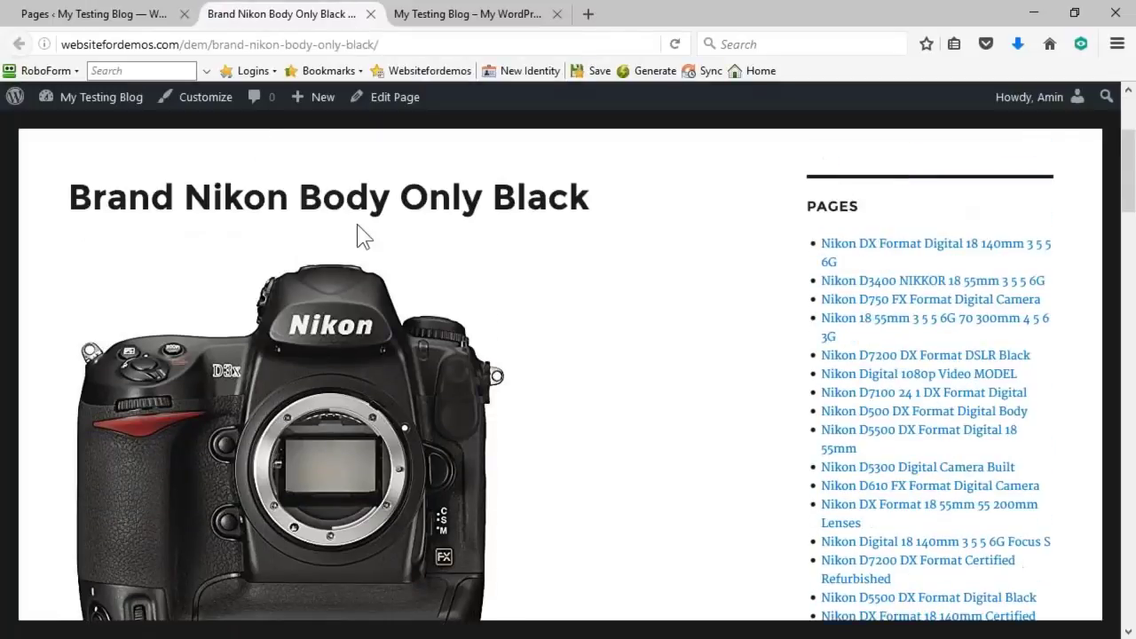
- Review the published "Brand Nikon Body Only Black" page, including its price, description, cart button and the sidebar list of pages
scroll(355, 355, "down", 3)
scroll(317, 325, "down", 2)
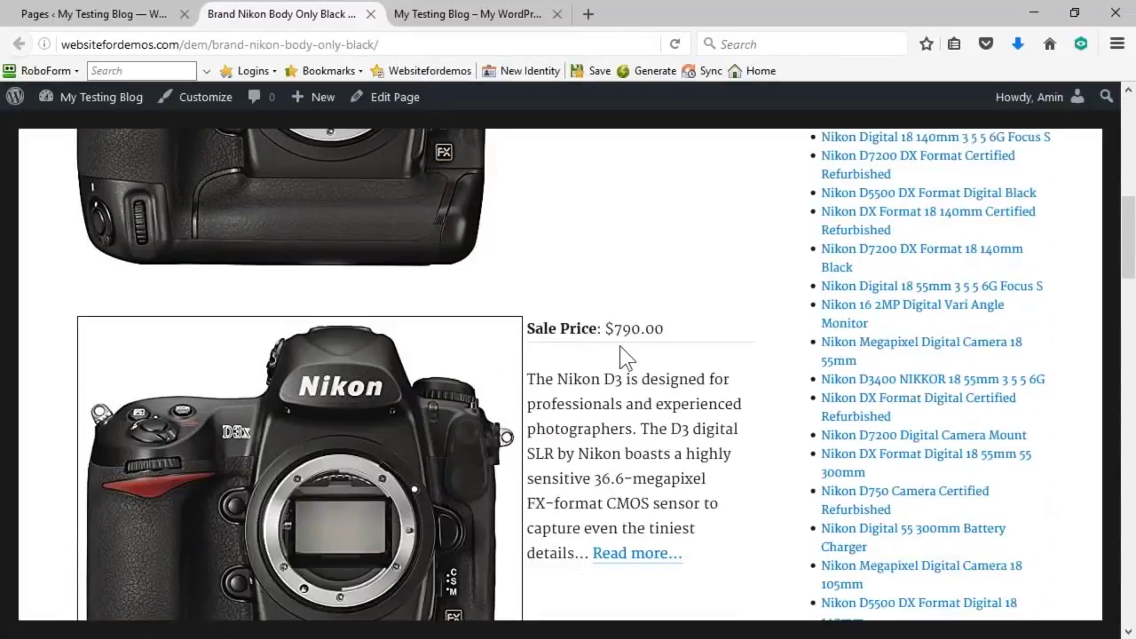
scroll(781, 328, "up", 3)
scroll(858, 259, "up", 1)
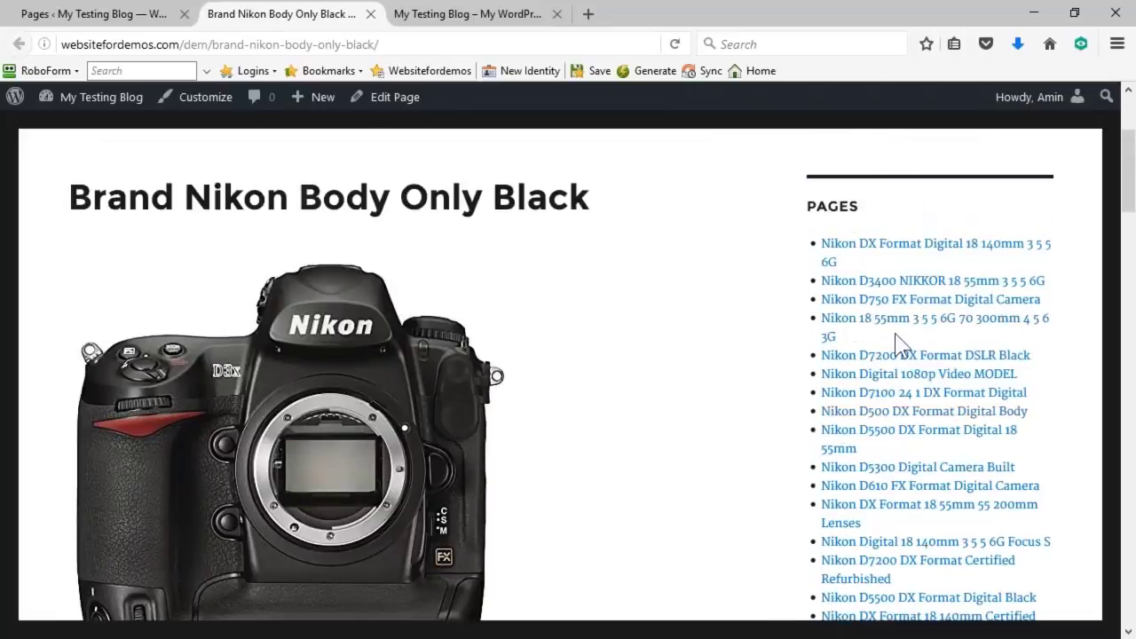
scroll(905, 429, "down", 12)
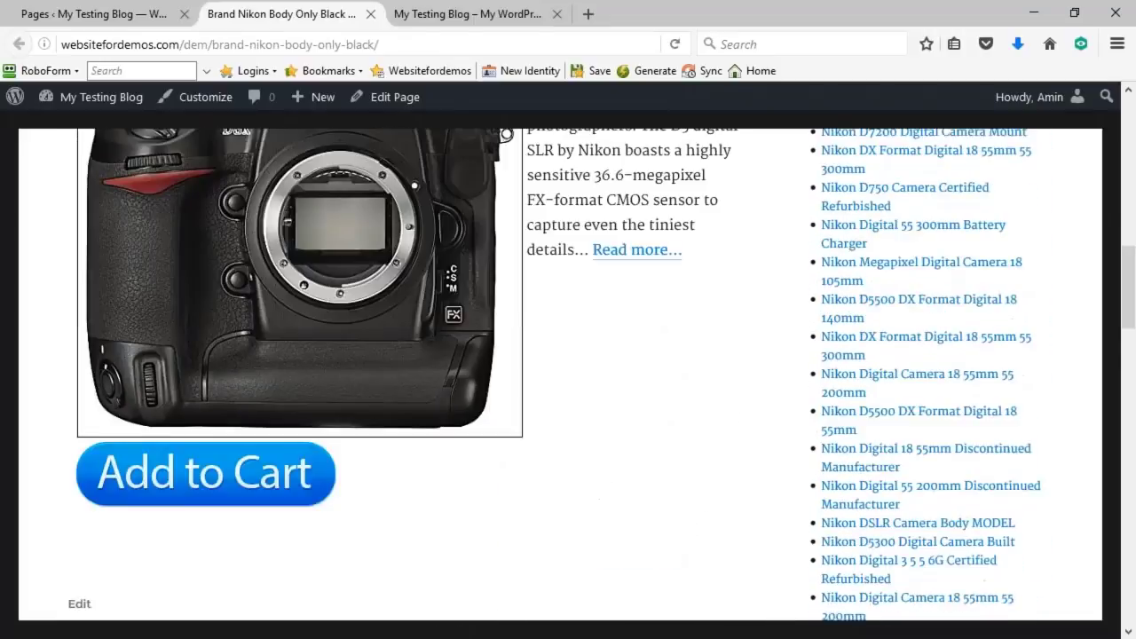
scroll(905, 430, "up", 12)
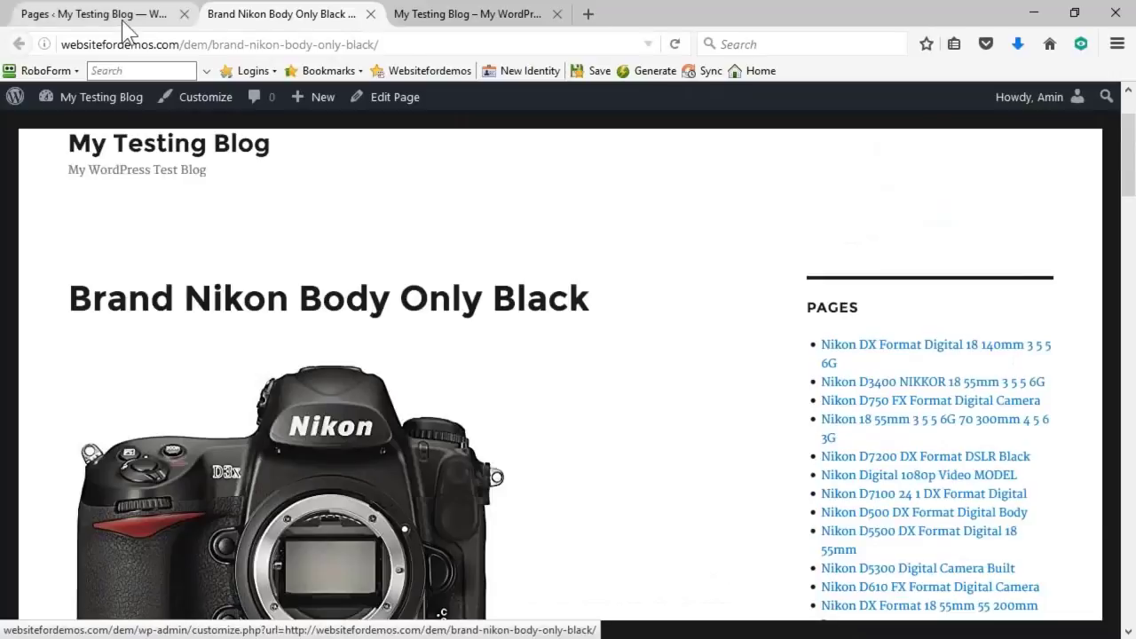
- Return to the plugin's Create Amazon Pages form and set the search keyword to canon
left_click(122, 16)
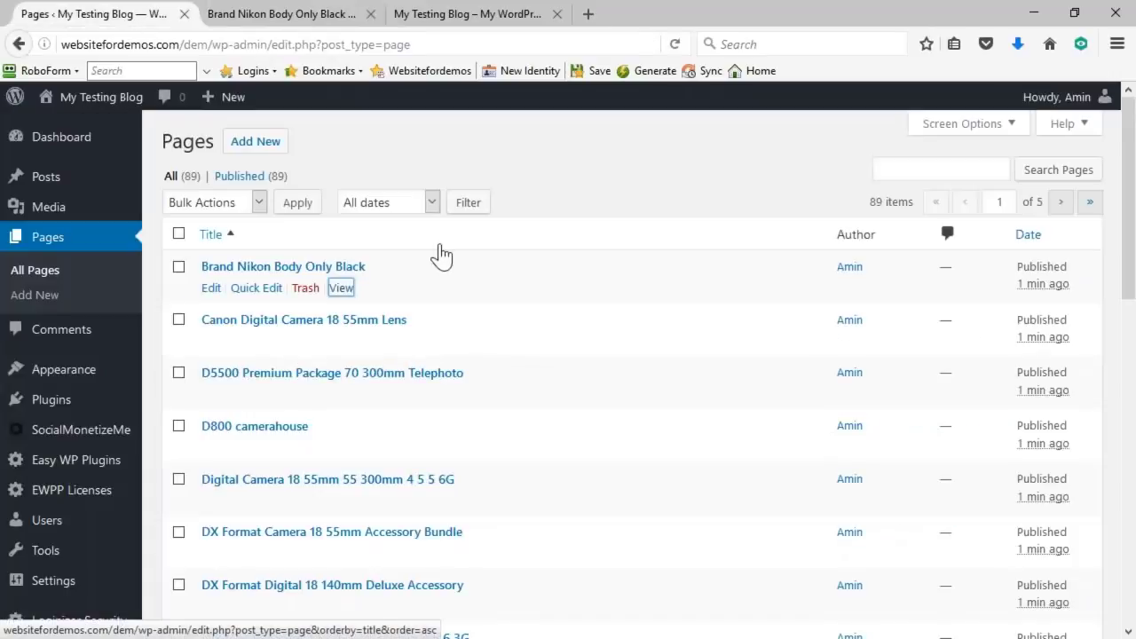
mouse_move(116, 432)
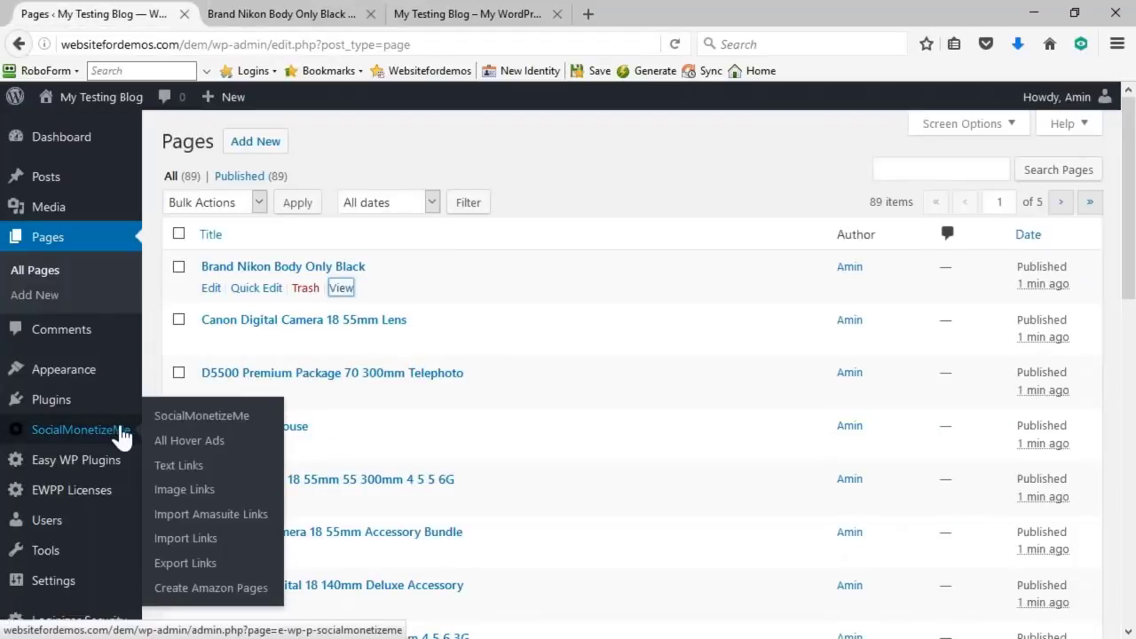
left_click(210, 588)
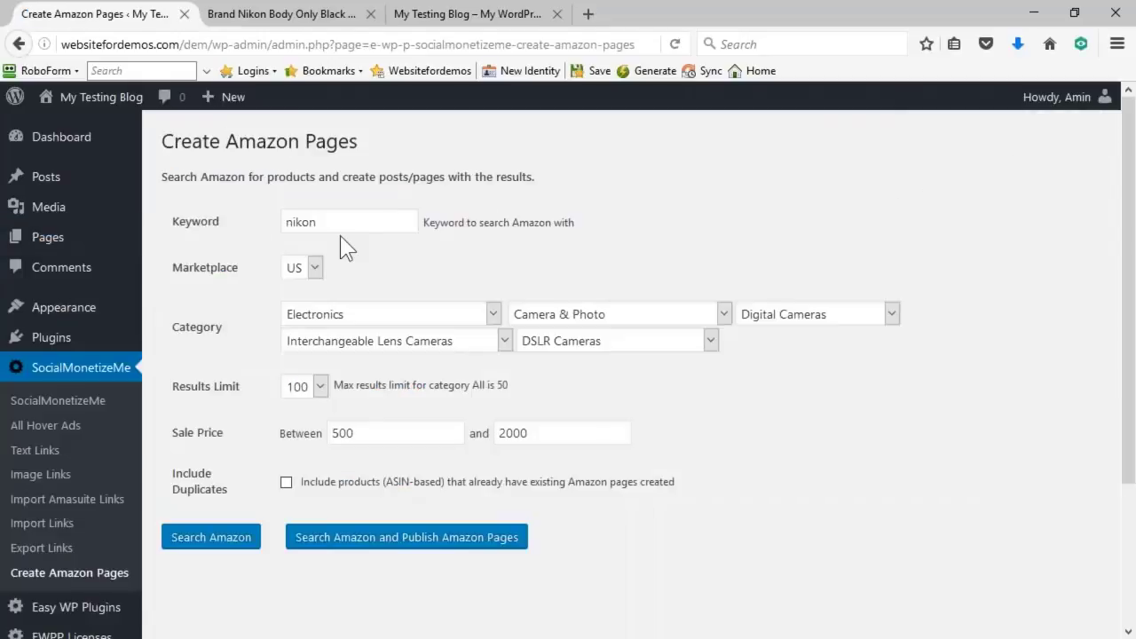
double_click(340, 233)
type("canin")
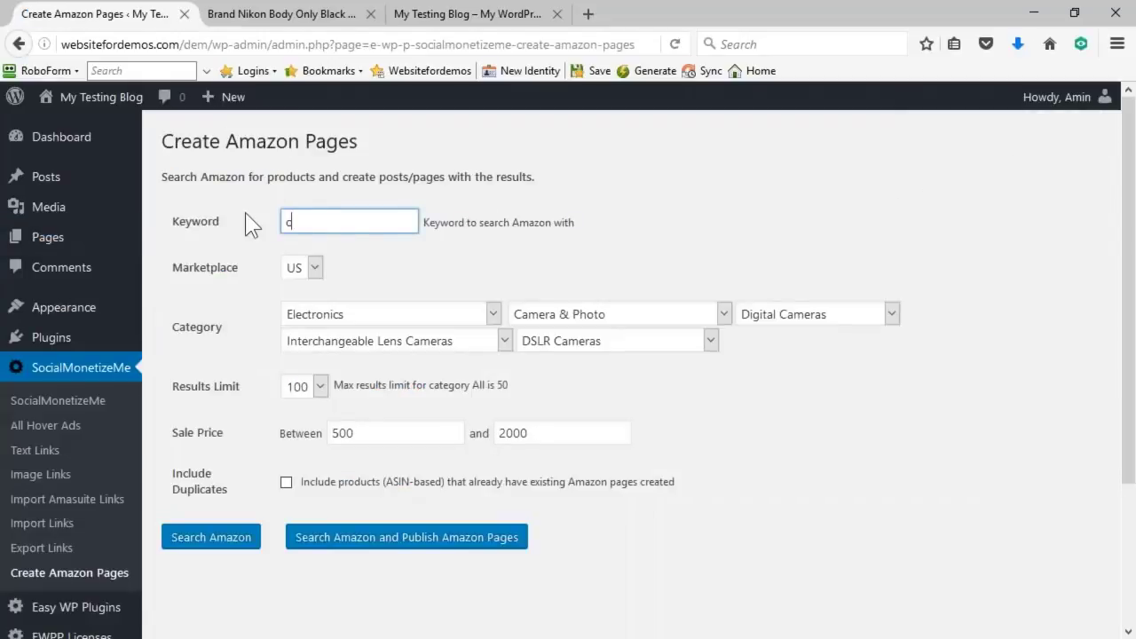
key("BackSpace")
key("BackSpace")
type("on")
- Set the sale price between 100 and 3000, and search Amazon and publish the resulting pages in one go
scroll(654, 354, "down", 3)
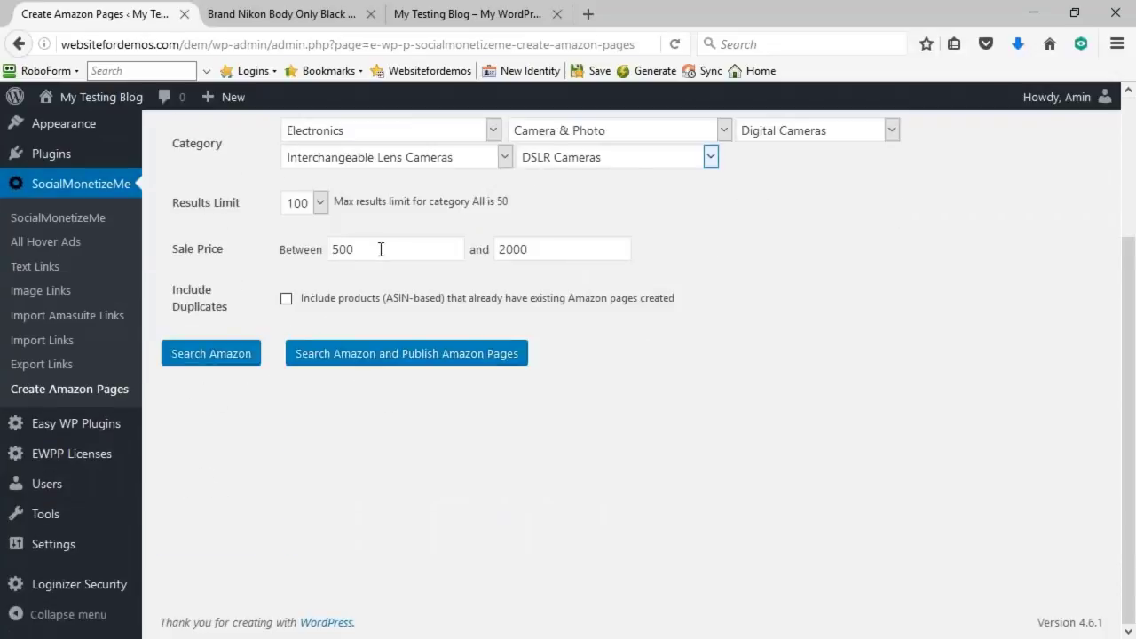
double_click(347, 251)
type("100")
key("Tab")
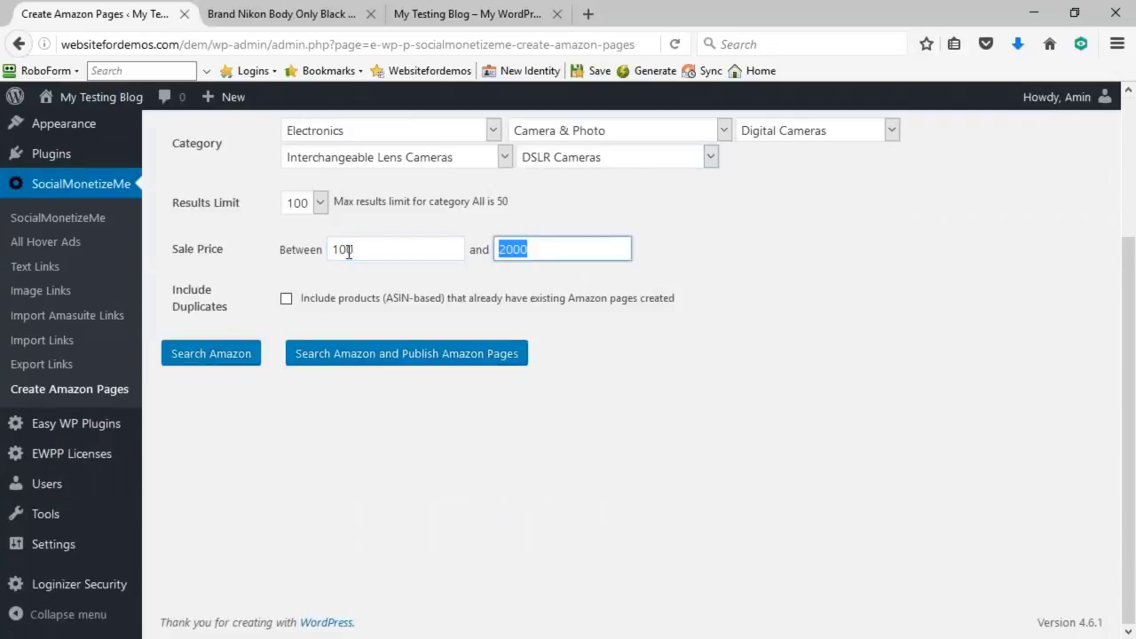
type("3000")
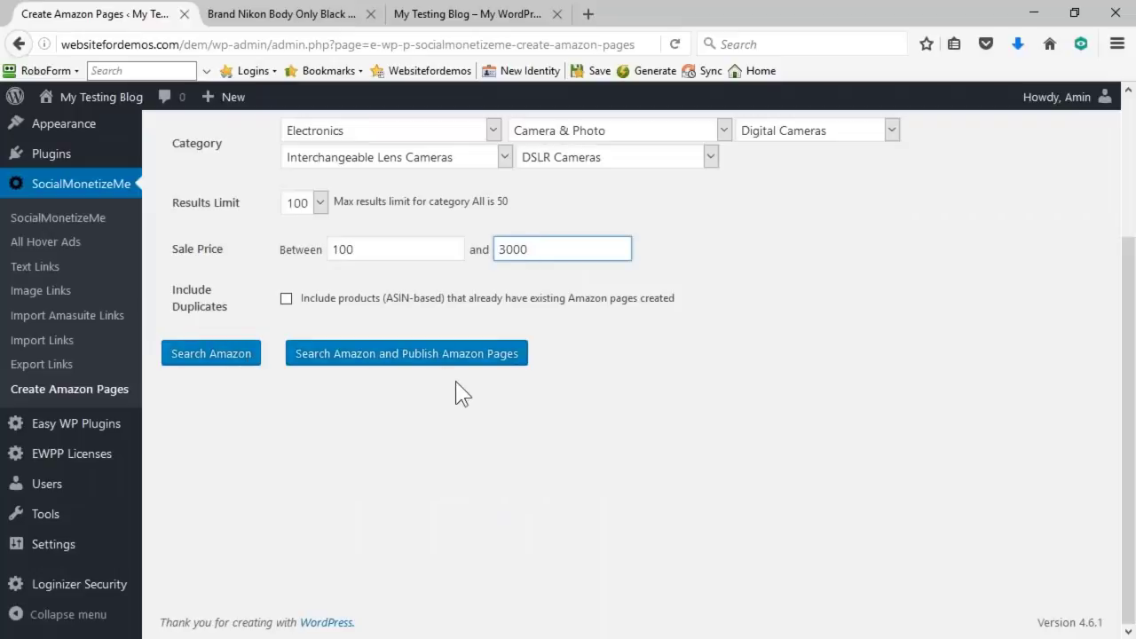
scroll(873, 470, "up", 3)
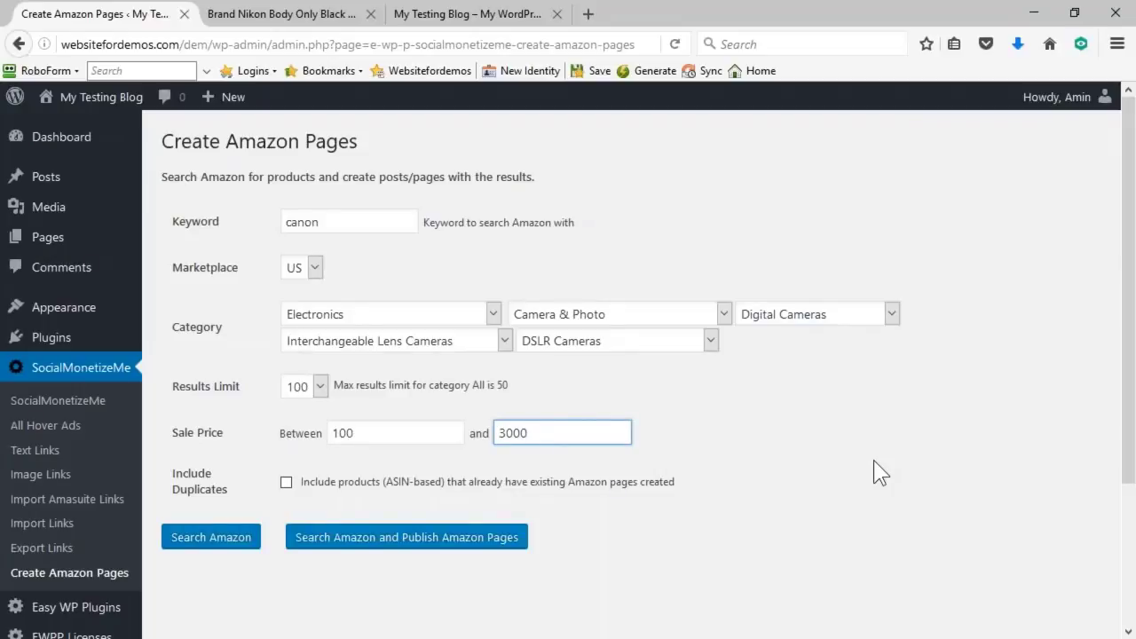
scroll(916, 471, "down", 3)
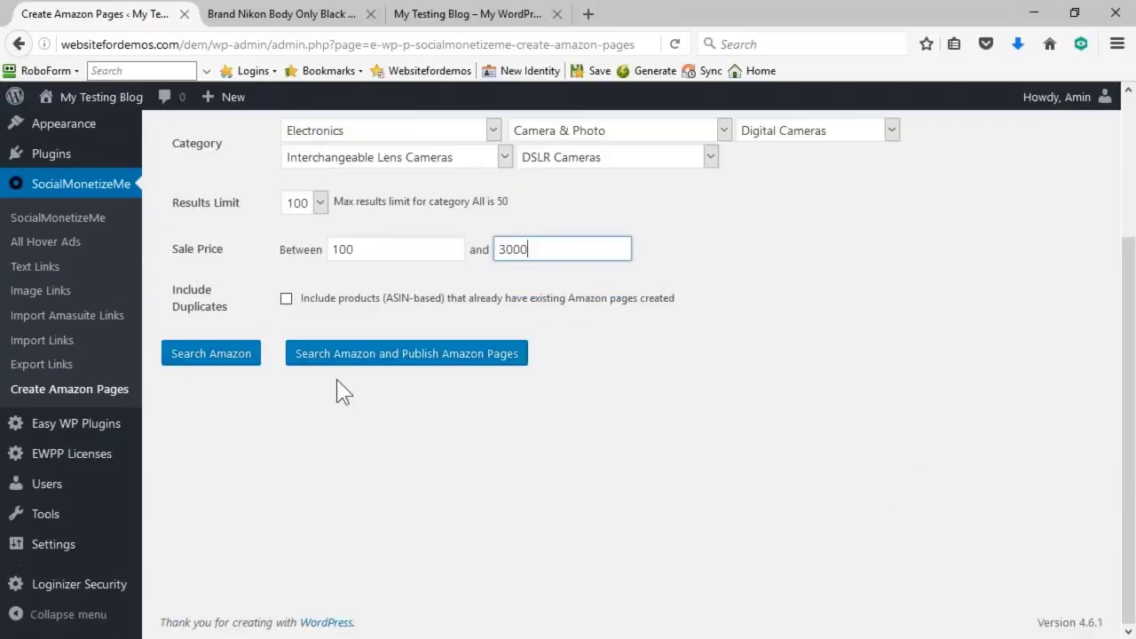
left_click(433, 353)
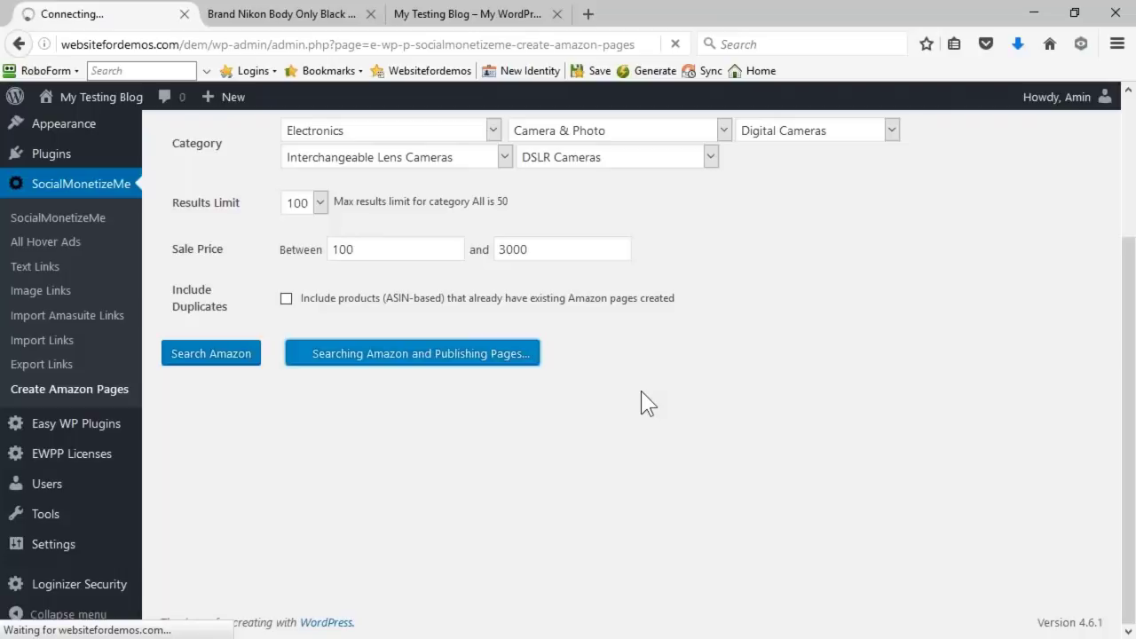
scroll(659, 374, "up", 3)
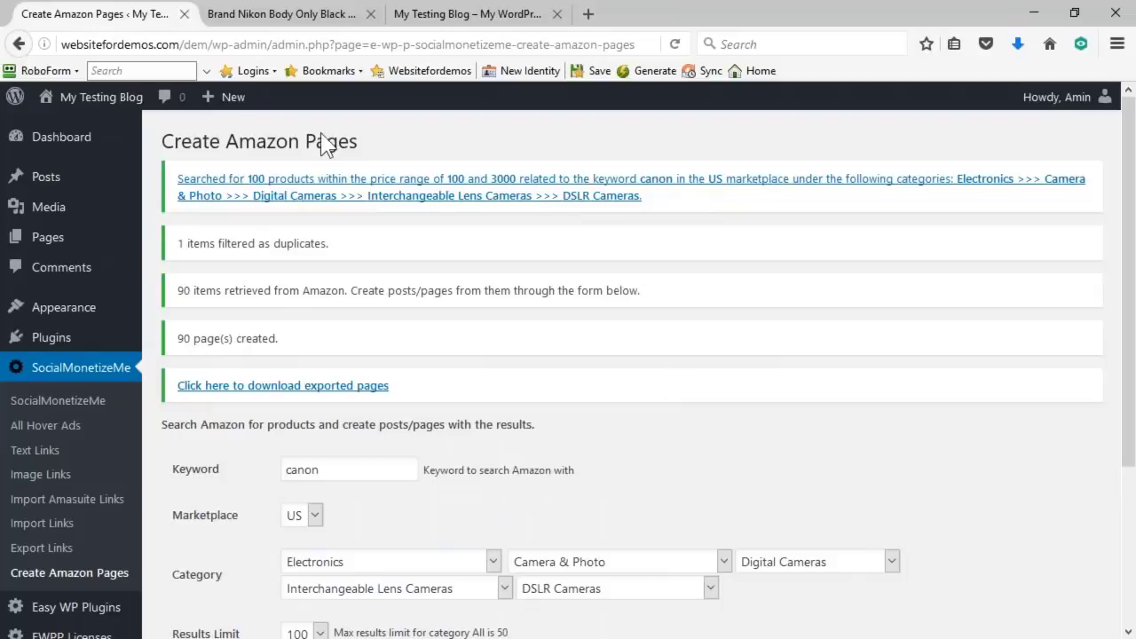
- Reload the published Nikon page and open "Canon Rebel Digital Body Only" from its sidebar list of pages
left_click(282, 12)
right_click(701, 240)
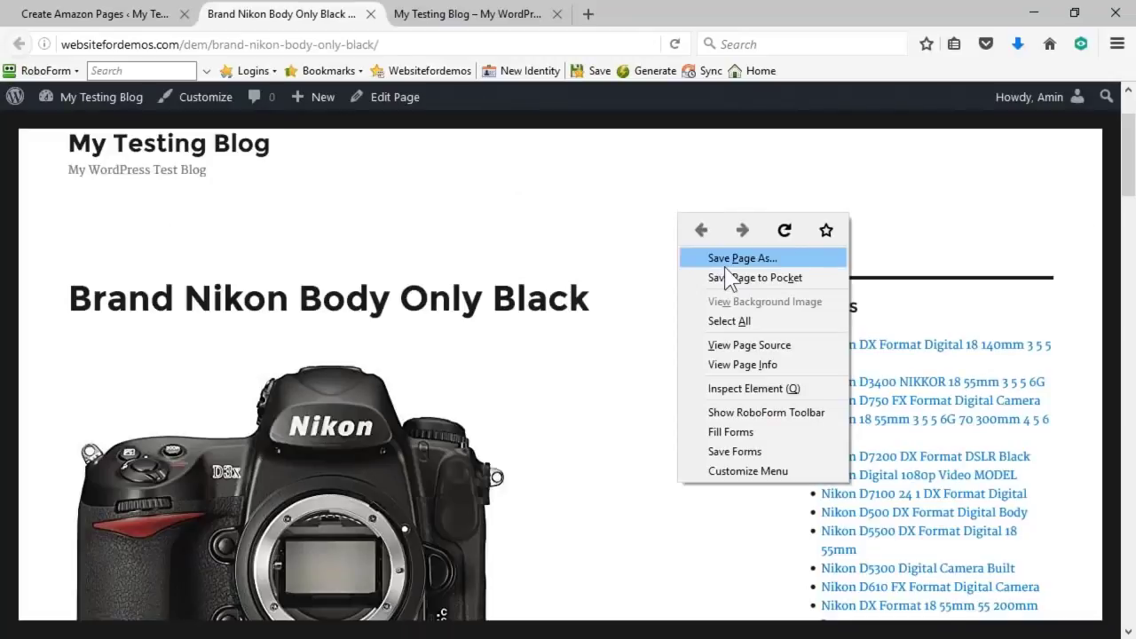
left_click(786, 233)
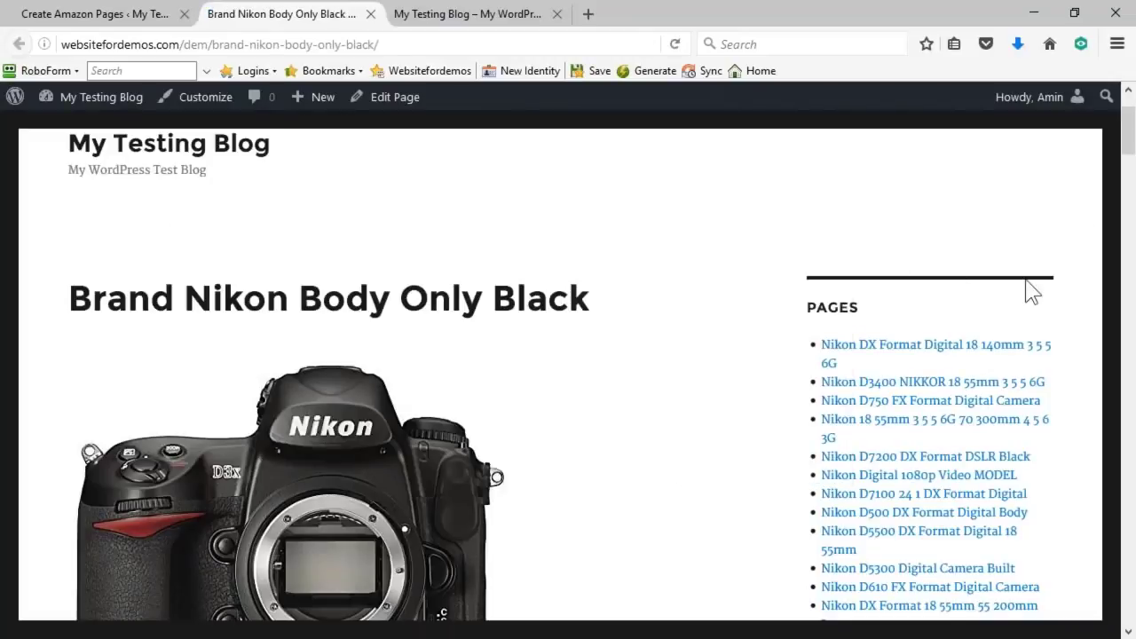
scroll(1038, 288, "down", 15)
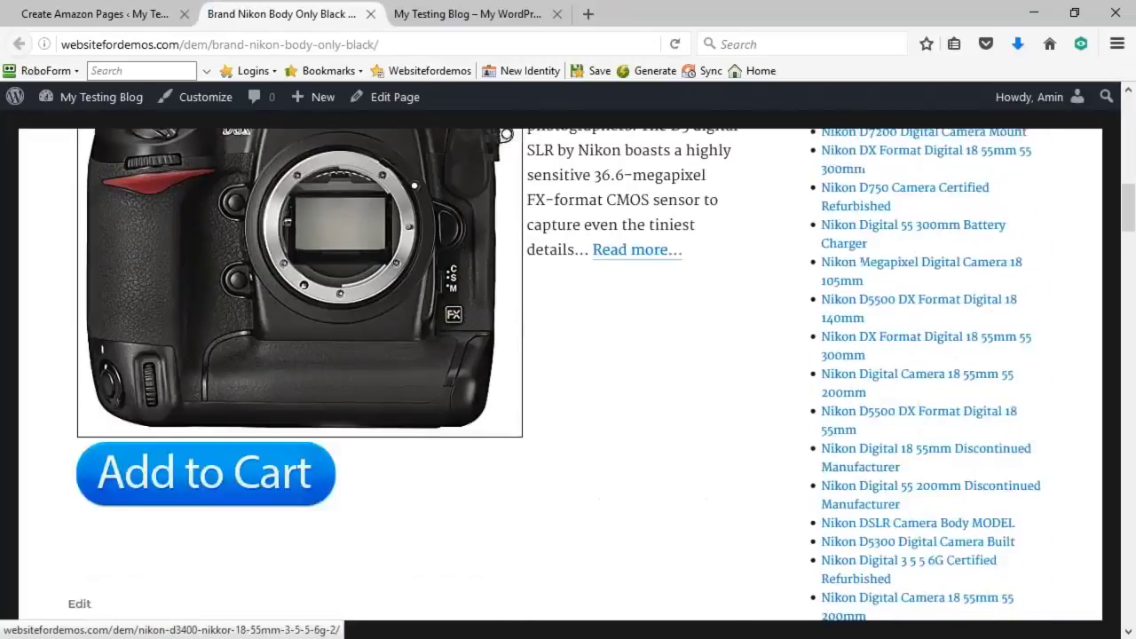
scroll(931, 373, "down", 15)
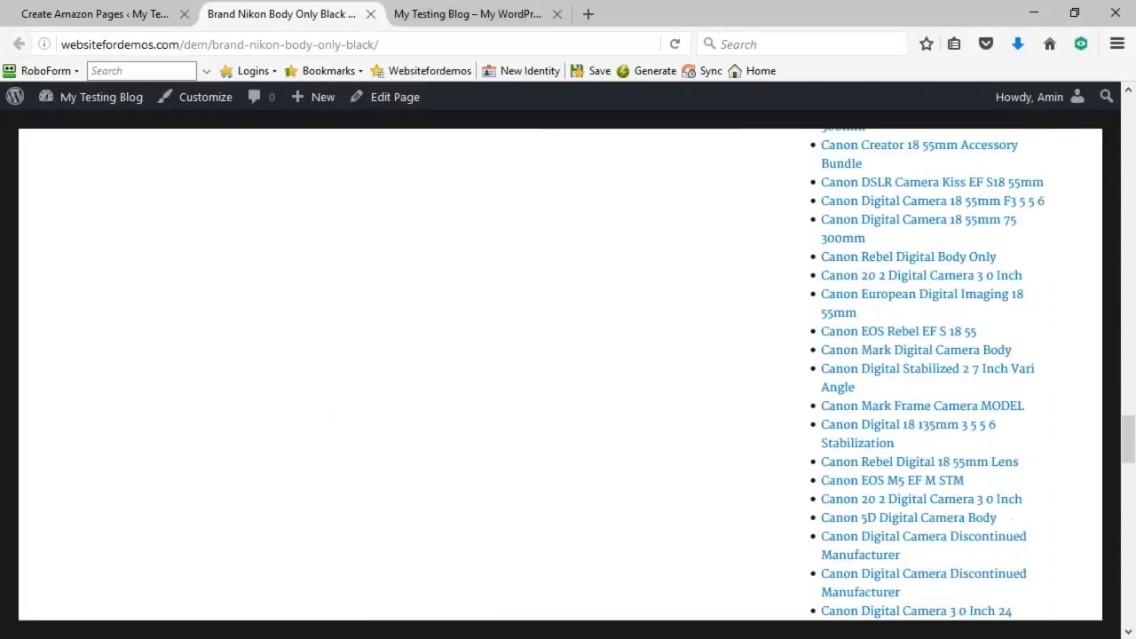
left_click(899, 262)
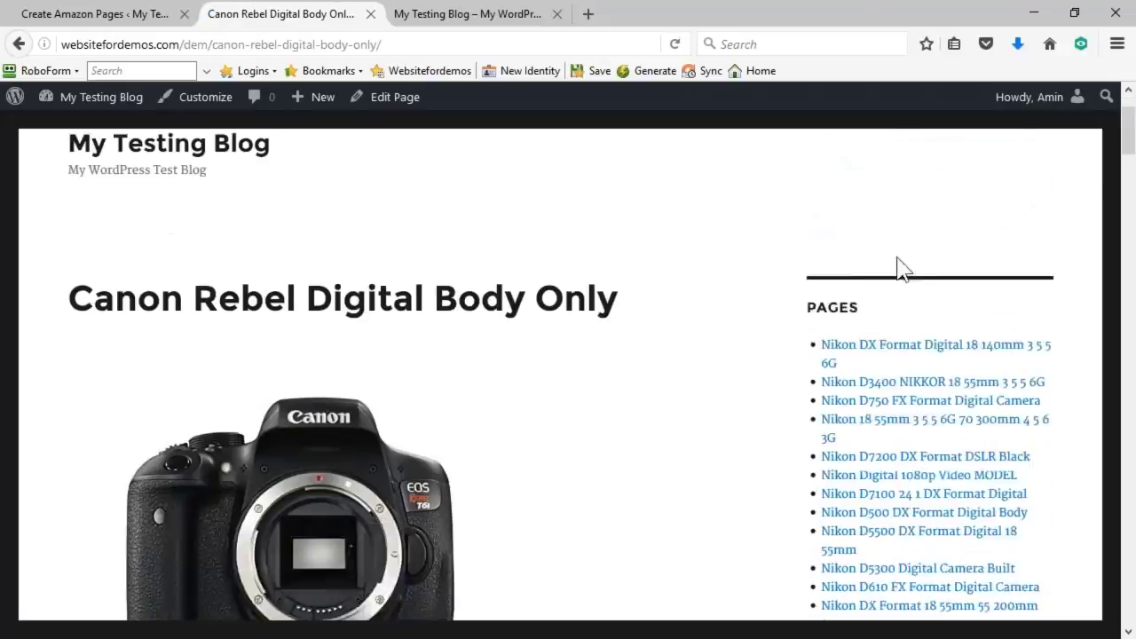
- Review the price and description on the Canon Rebel page and follow its Read more link to the Amazon product
scroll(229, 304, "down", 3)
scroll(226, 290, "down", 5)
scroll(266, 337, "up", 1)
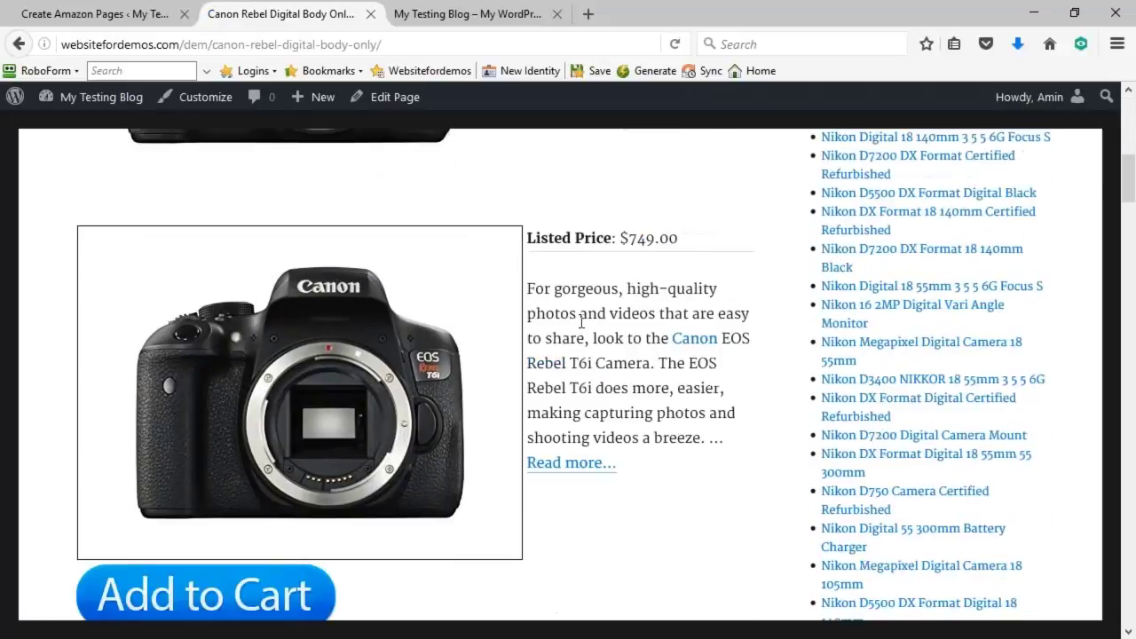
left_click(569, 465)
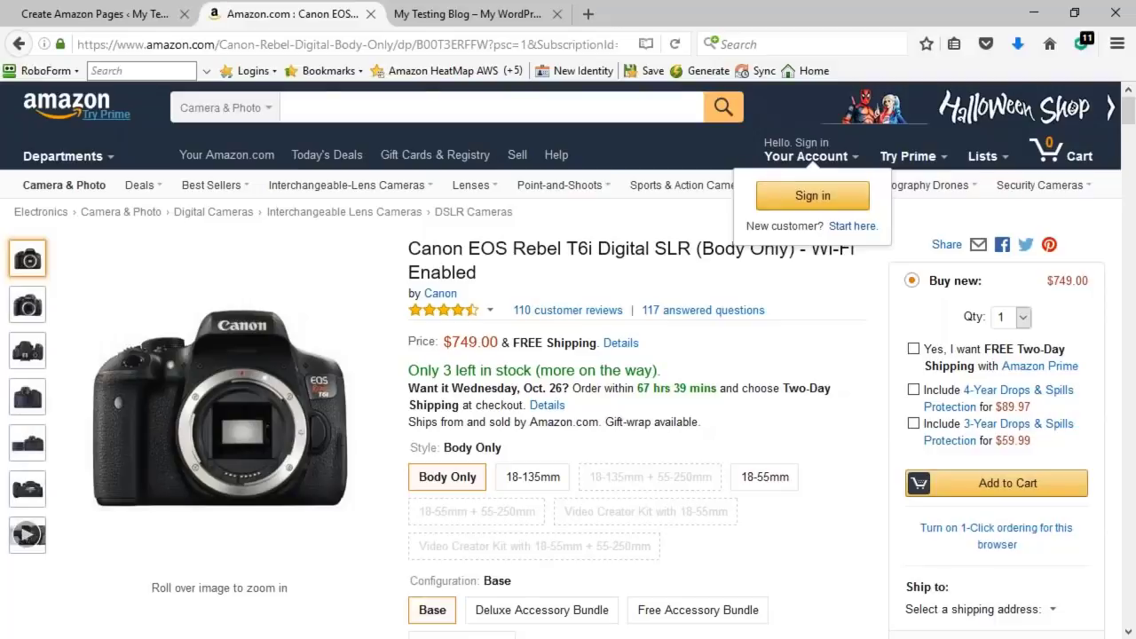
- Return to the Canon page creation results and save the exported pages as exportedpages.csv
left_click(131, 19)
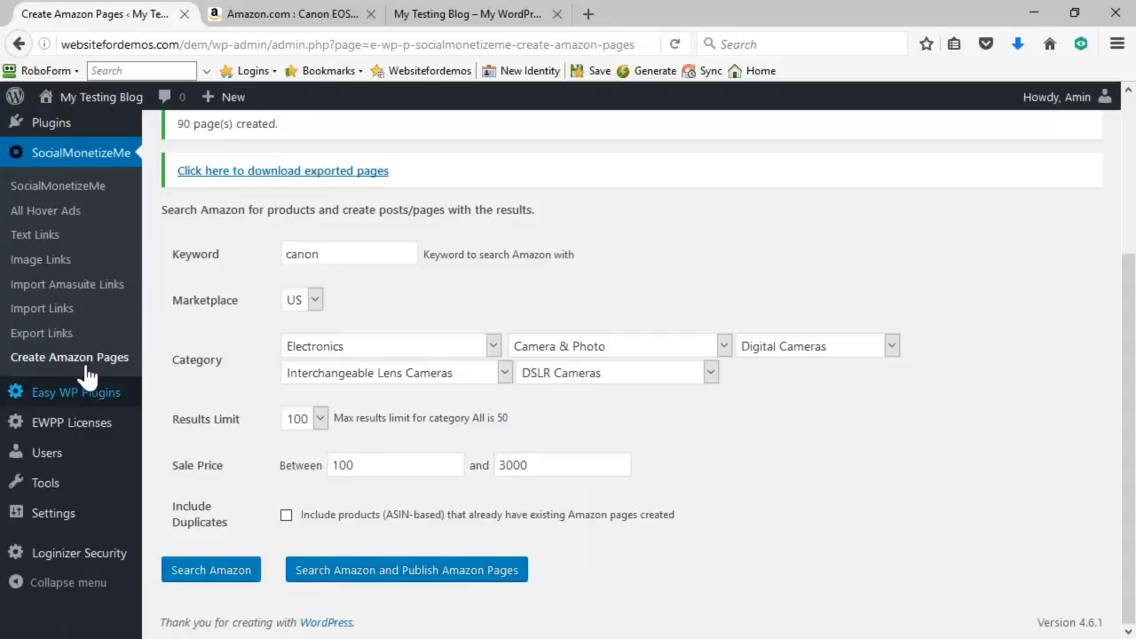
scroll(89, 367, "up", 4)
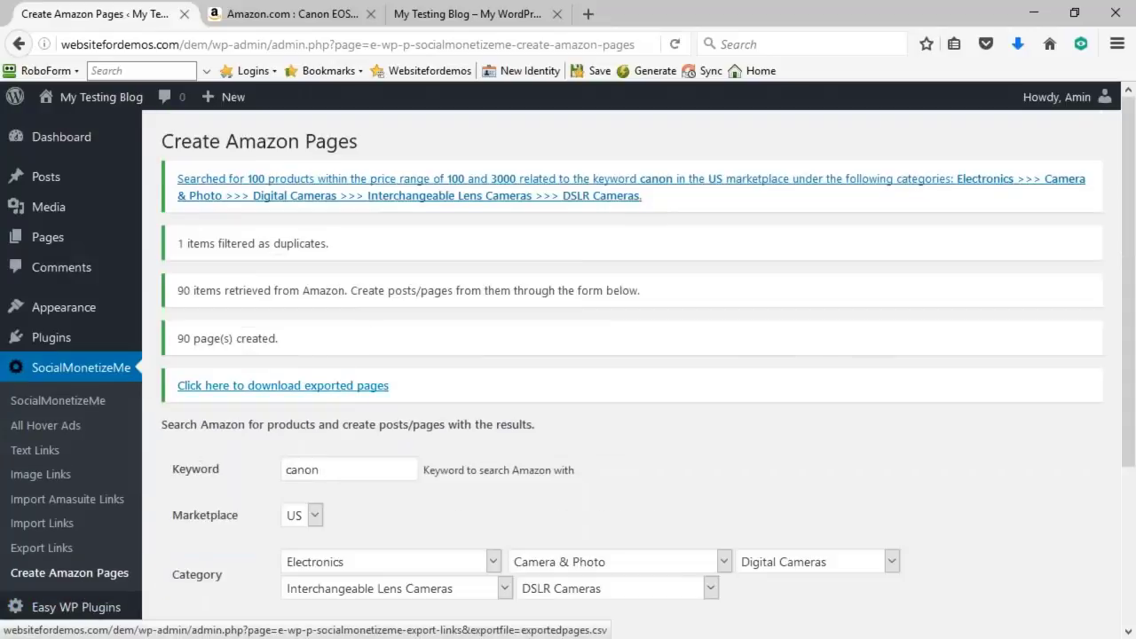
left_click(349, 385)
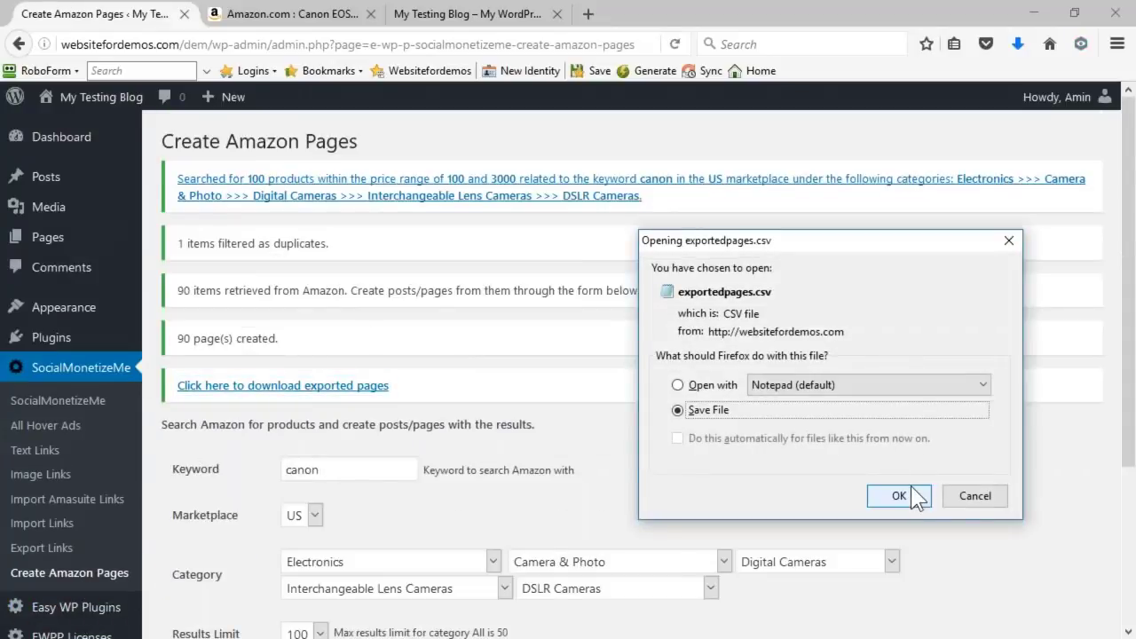
left_click(898, 495)
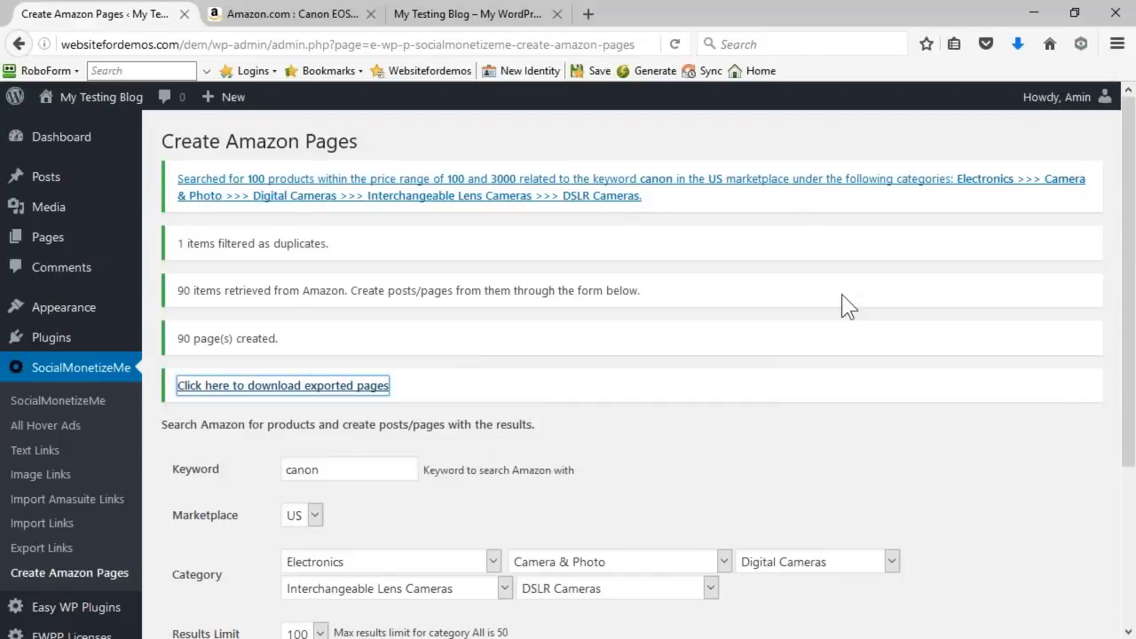
scroll(844, 306, "down", 3)
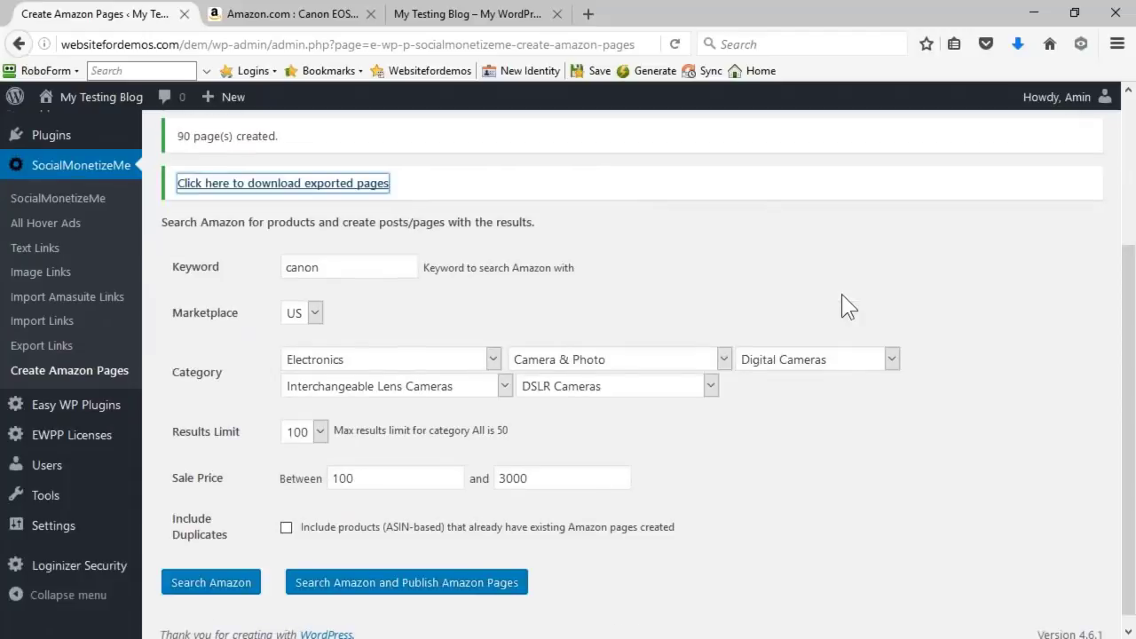
scroll(844, 306, "up", 3)
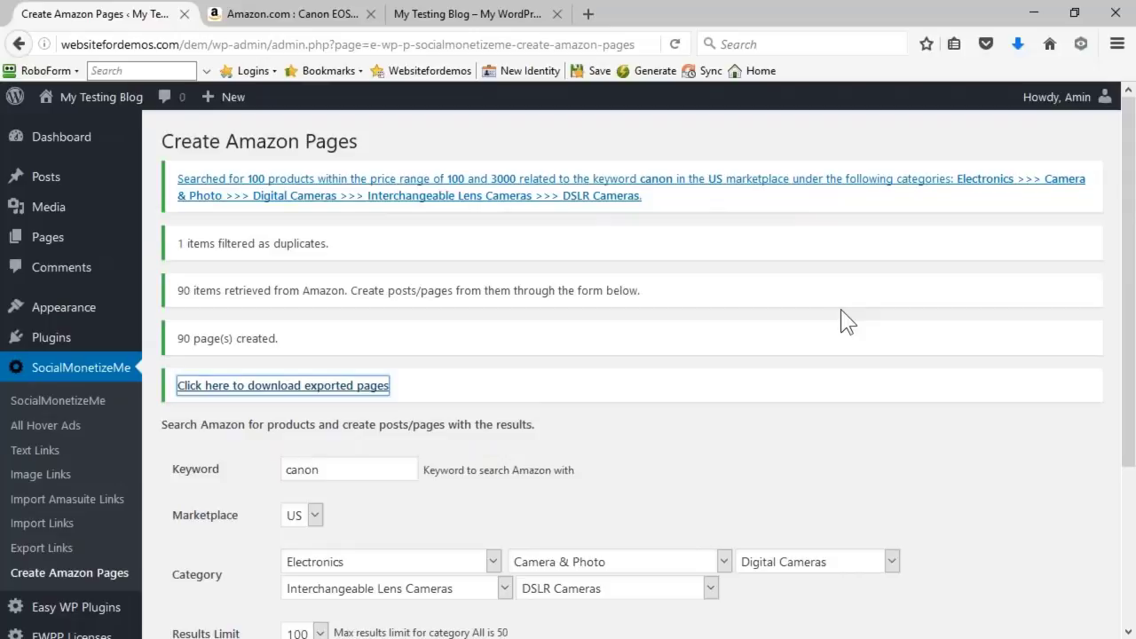
- Start a fresh Create Amazon Pages form and set the sale price between 3000 and 500
scroll(205, 489, "down", 4)
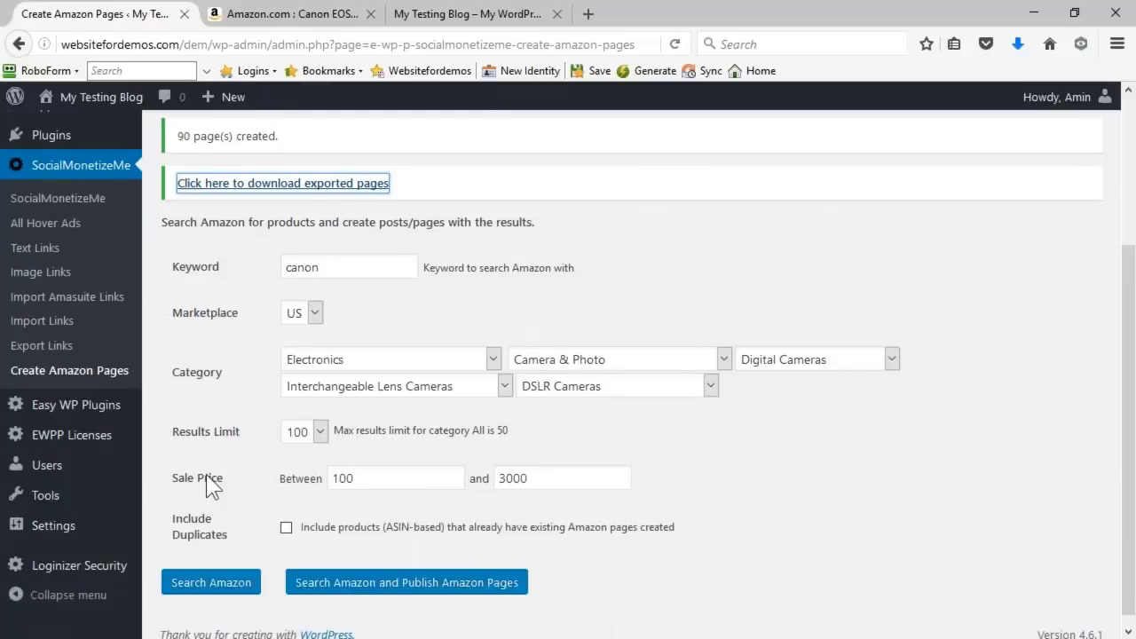
left_click(97, 371)
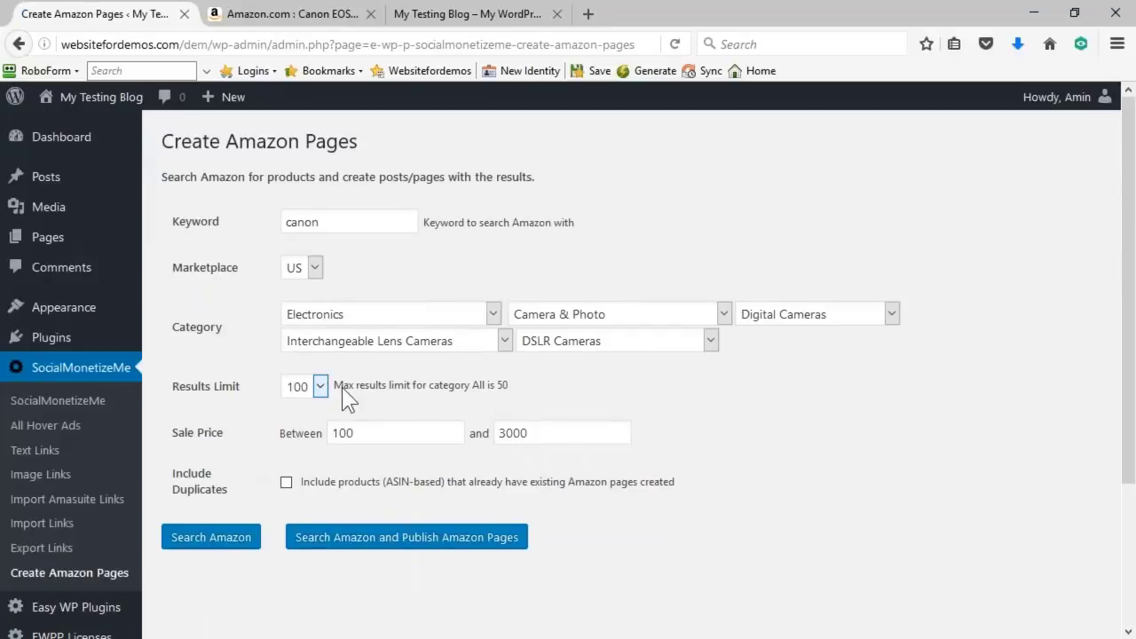
left_click_drag(355, 433, 226, 434)
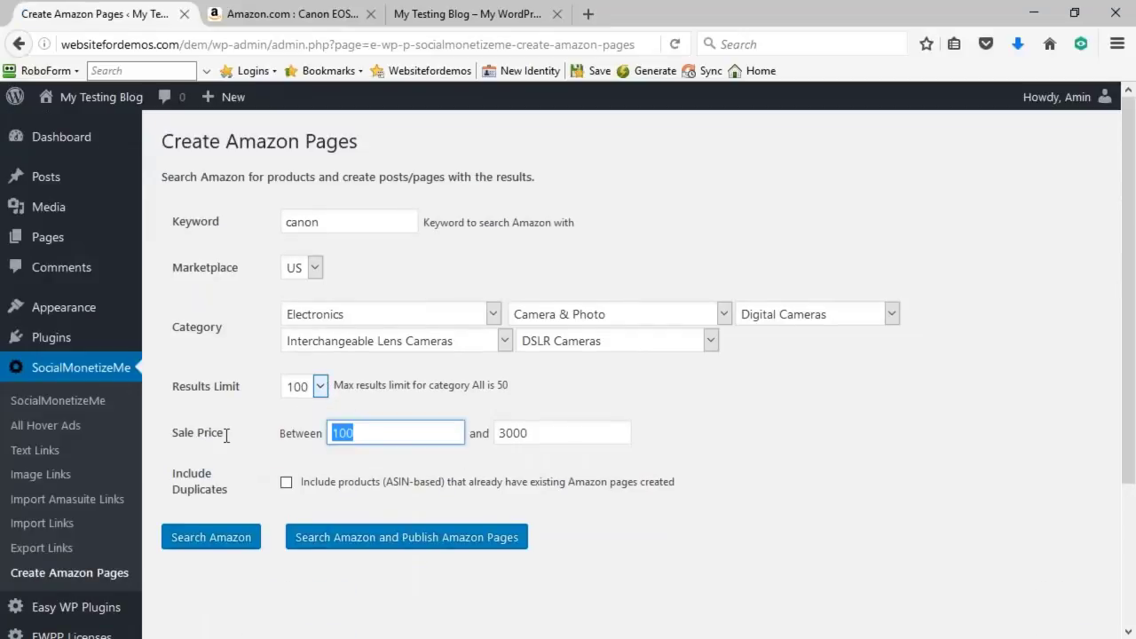
type("3000")
key("Tab")
type("5")
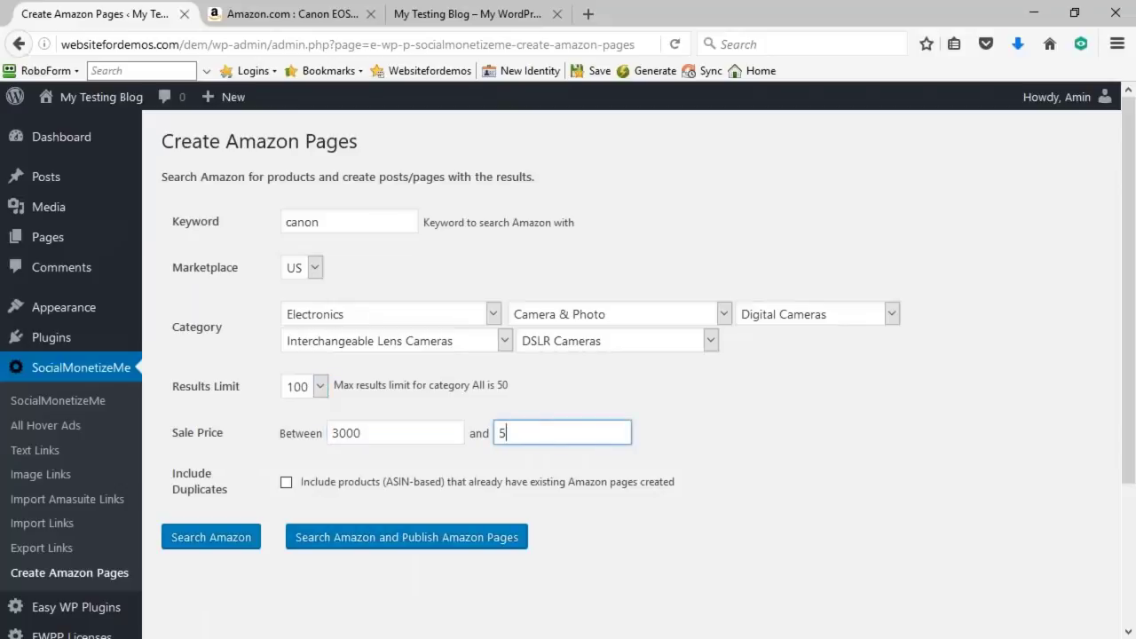
type("00")
- Limit the results to 10 and search Amazon for canon products without publishing pages
left_click(319, 386)
scroll(317, 264, "up", 20)
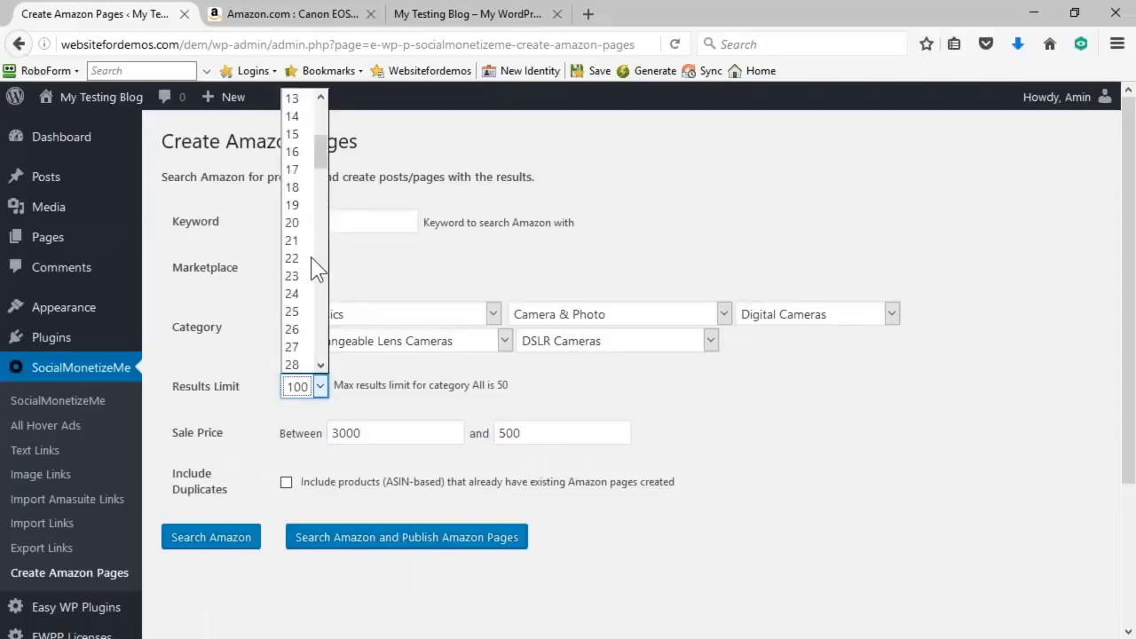
scroll(311, 235, "up", 4)
left_click(306, 258)
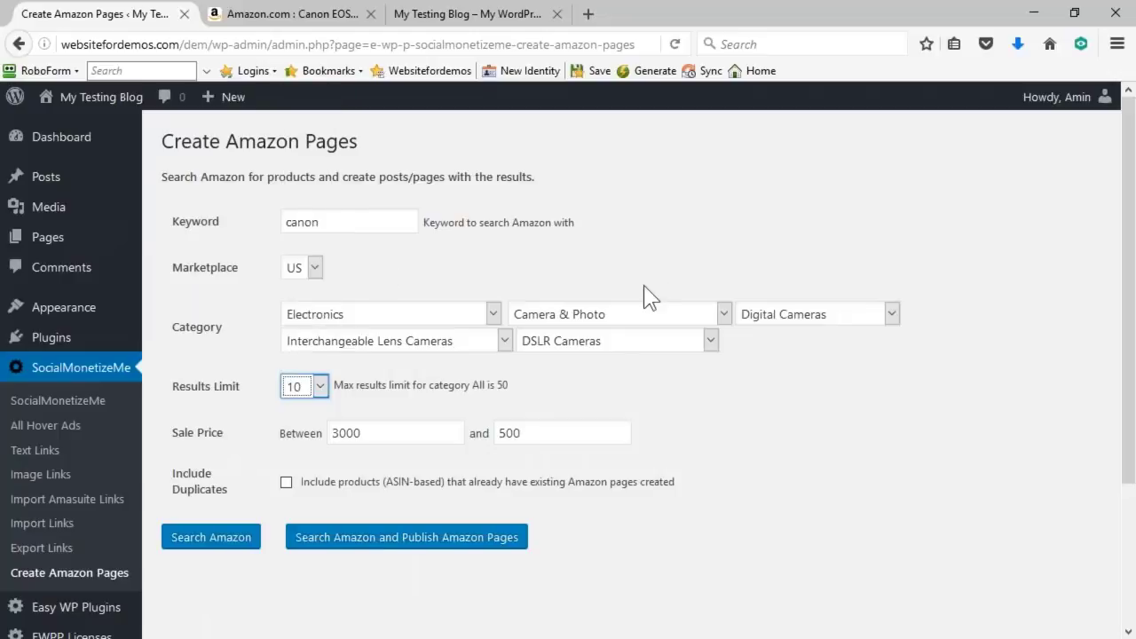
left_click(227, 544)
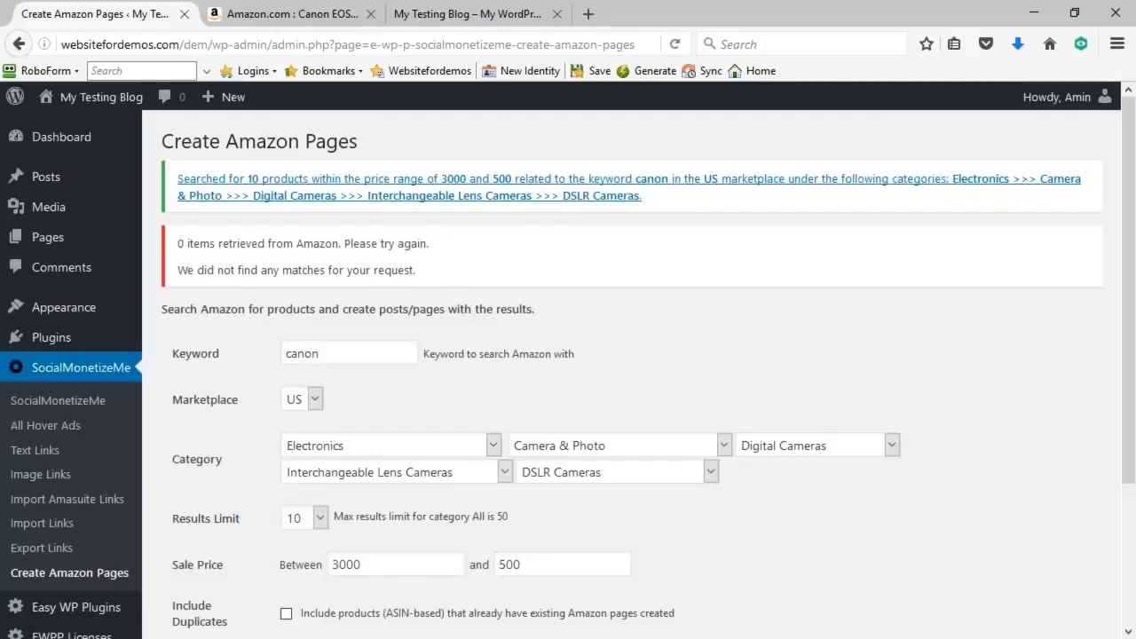
- Lower the starting sale price to 200 and search Amazon again for canon products
scroll(367, 294, "down", 4)
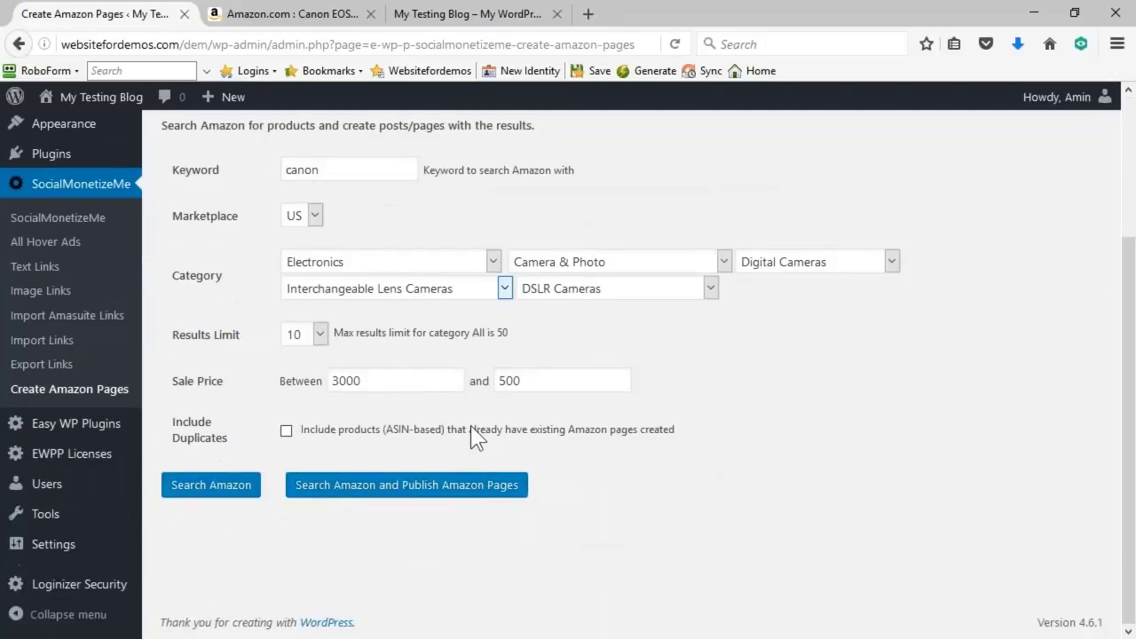
left_click(399, 380)
left_click_drag(399, 381, 290, 382)
type("200")
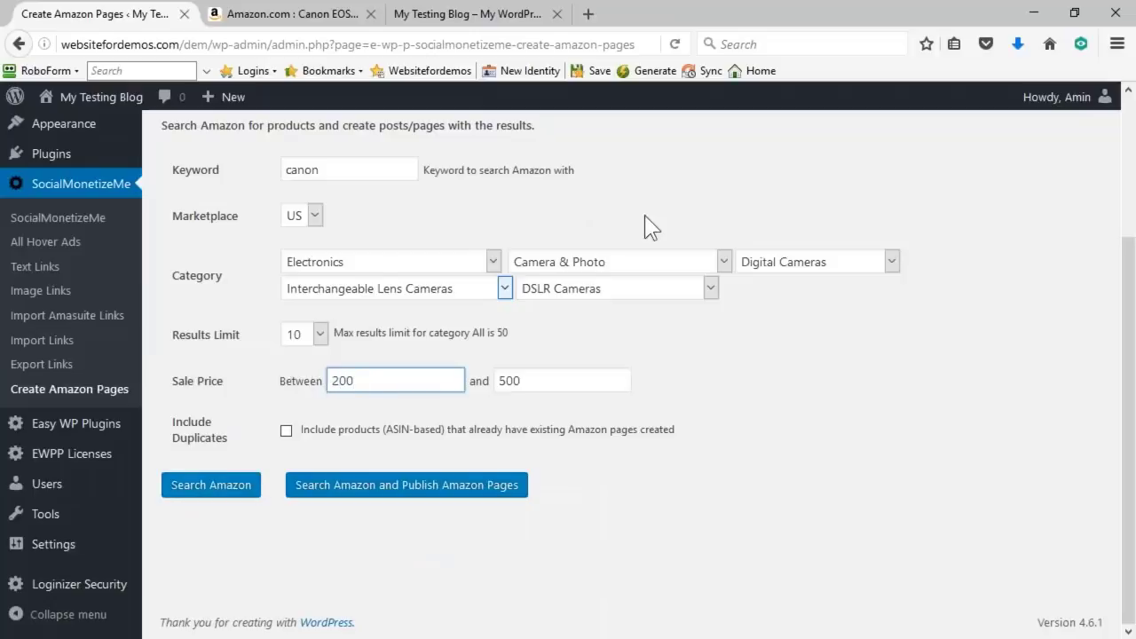
left_click(218, 486)
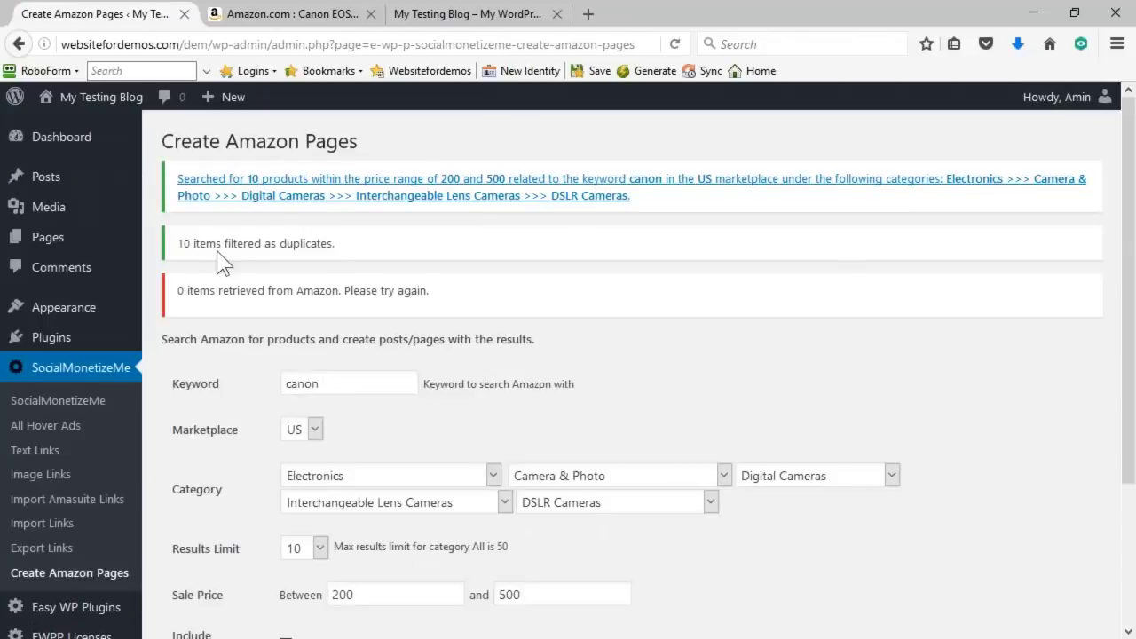
- Change the search keyword to fuji and search Amazon with the same category and price settings
scroll(292, 266, "down", 3)
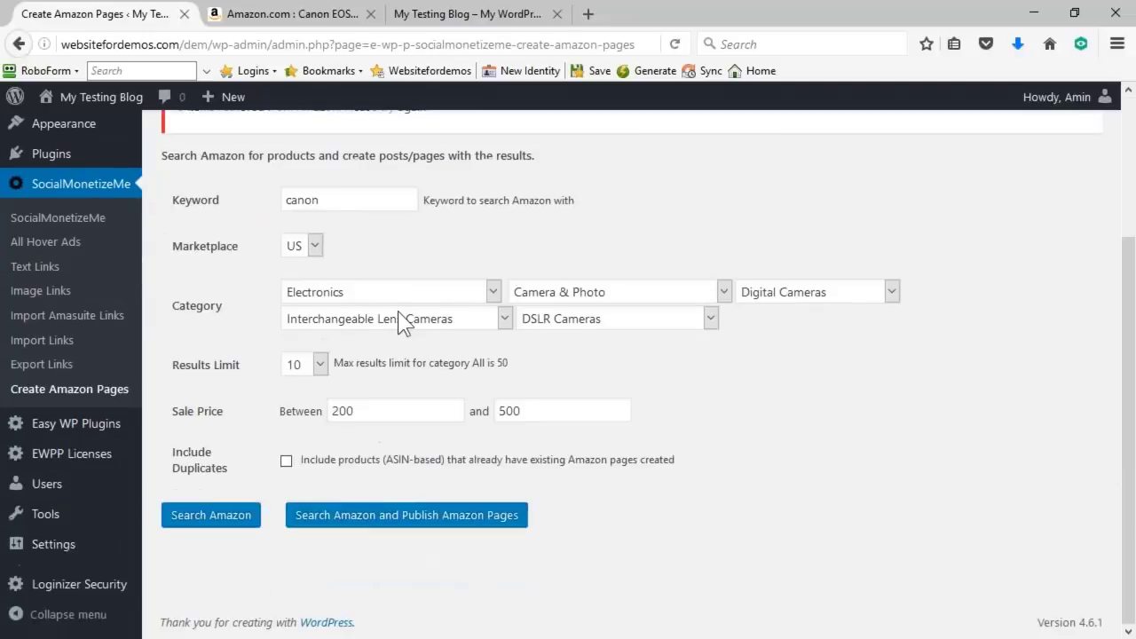
left_click_drag(359, 200, 133, 171)
type("fj")
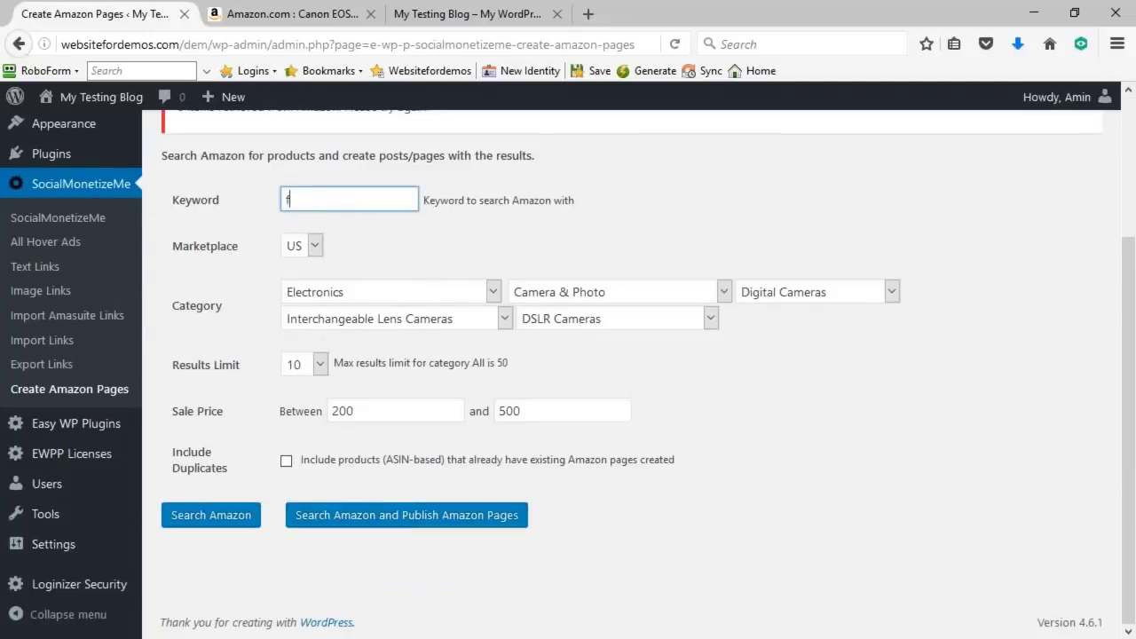
type("uji")
left_click(207, 524)
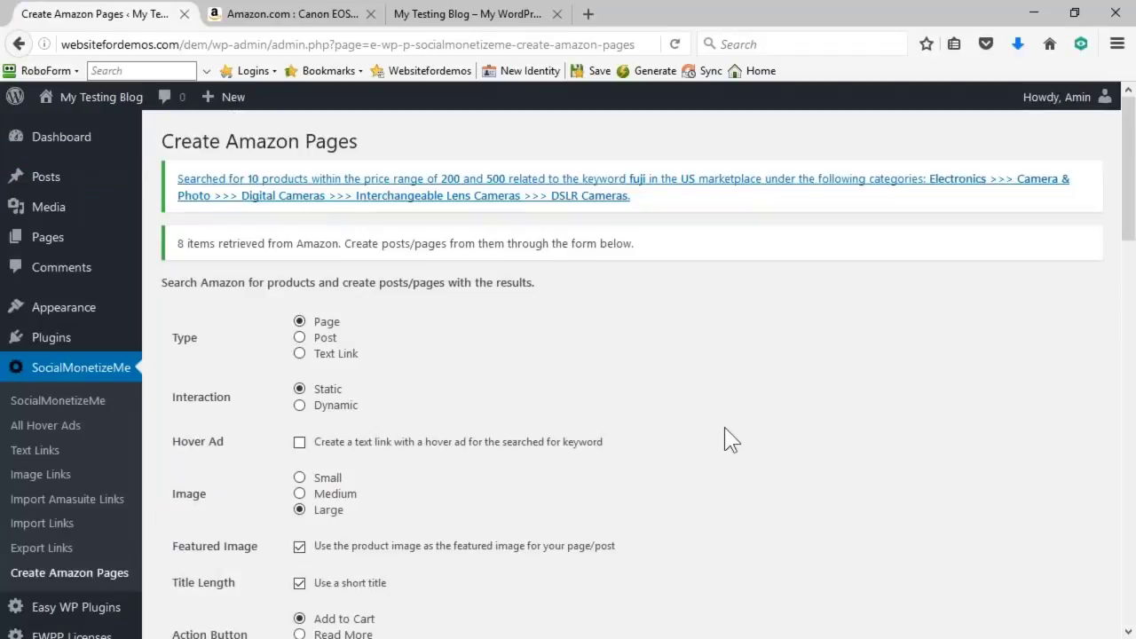
- Look through the page creation options and enable the hover ad text link for the searched keyword
scroll(724, 430, "down", 2)
scroll(723, 440, "down", 3)
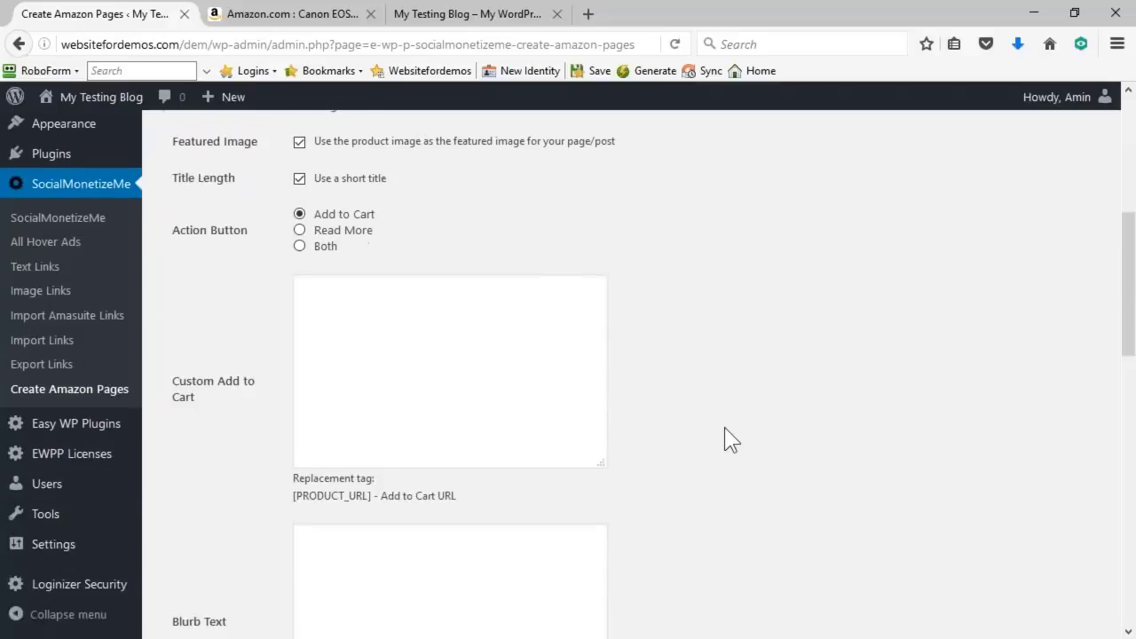
scroll(724, 439, "down", 1)
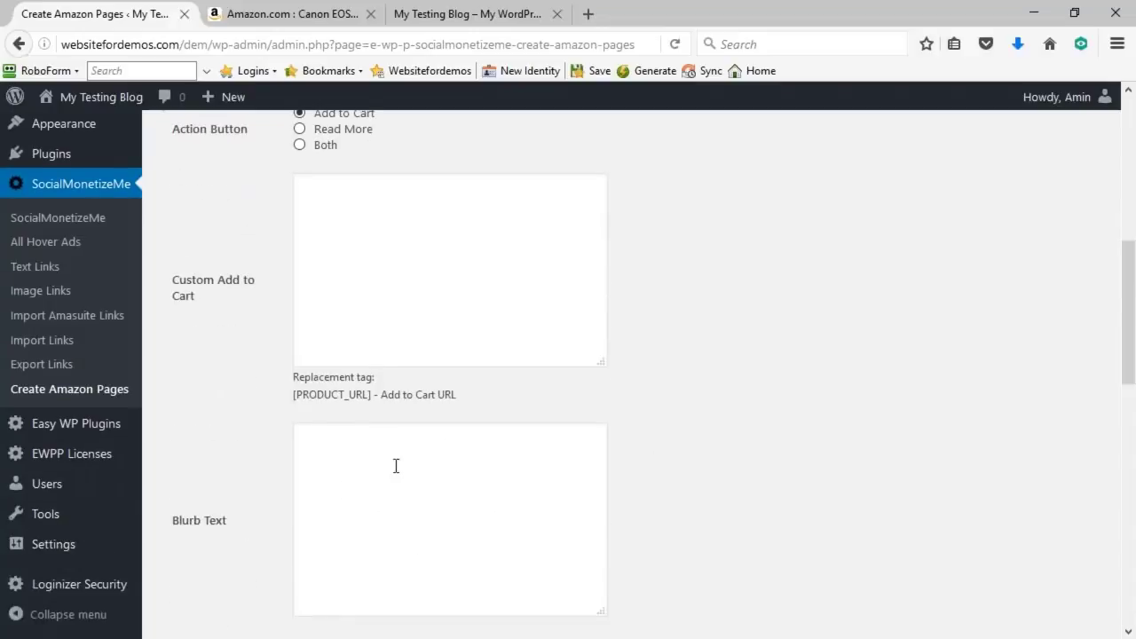
scroll(441, 491, "down", 1)
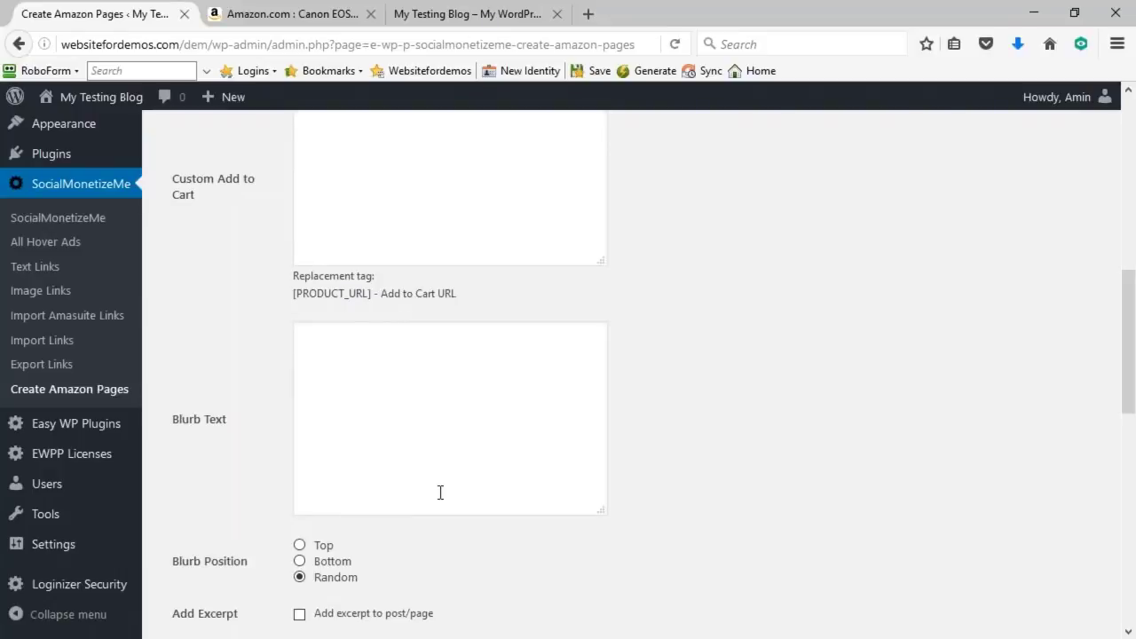
scroll(440, 492, "up", 3)
scroll(390, 375, "up", 2)
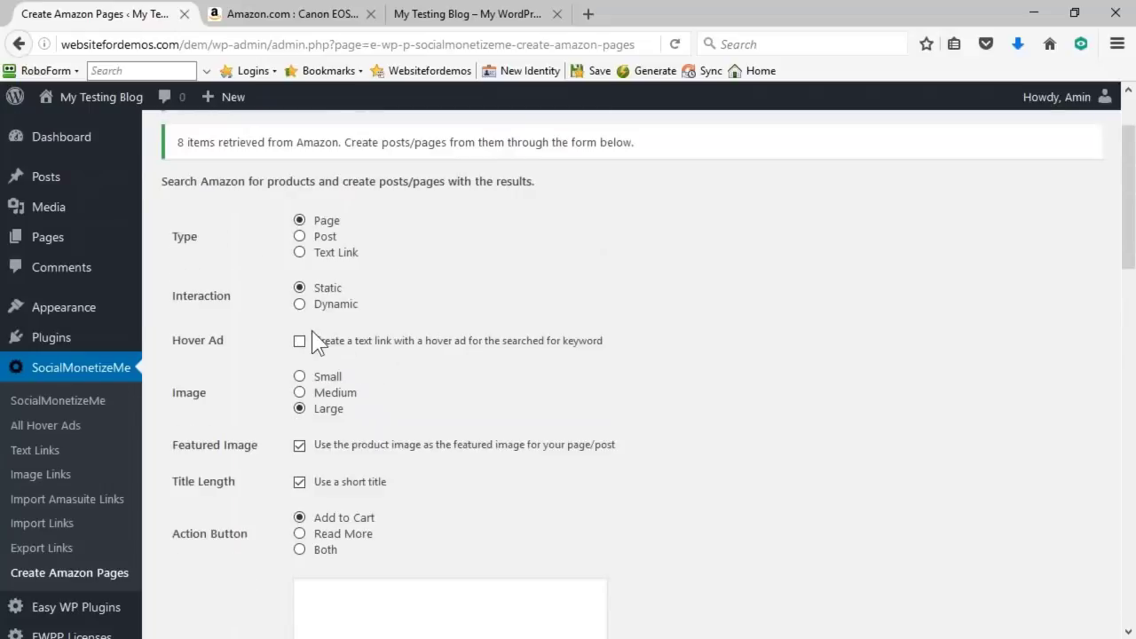
scroll(312, 335, "down", 2)
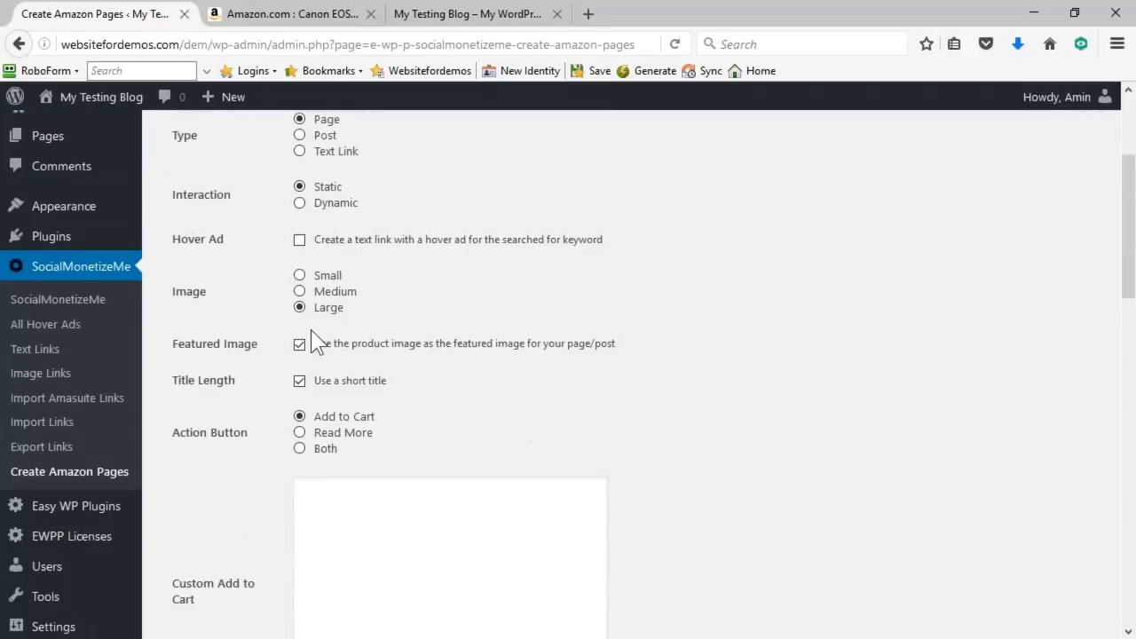
left_click(299, 241)
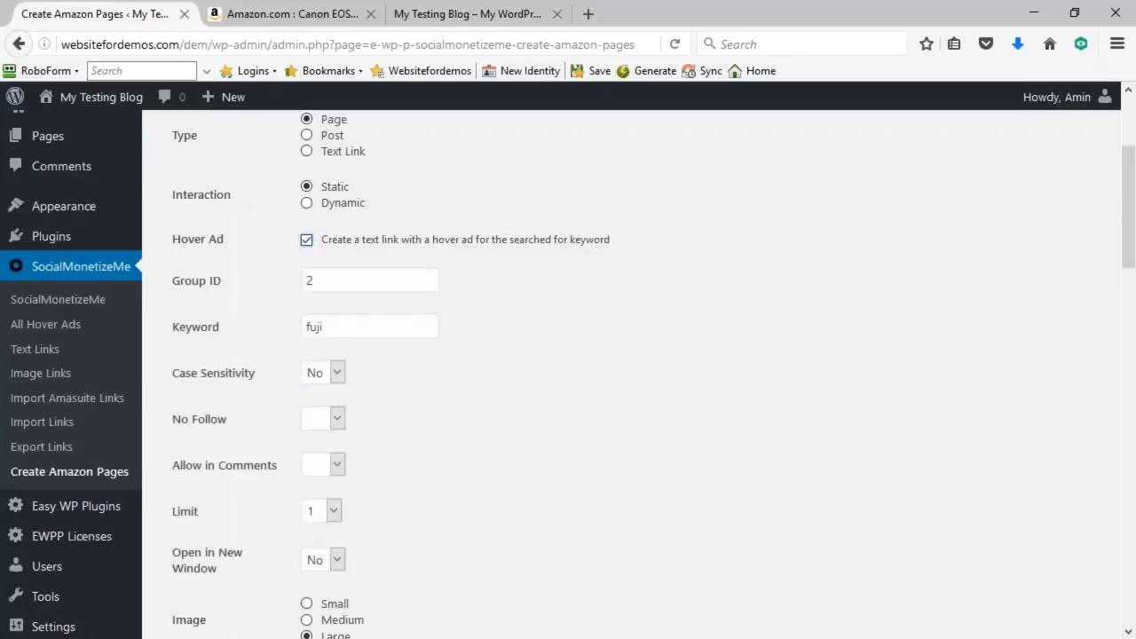
- Select all the products retrieved for fuji and create their pages with the Publish status
scroll(505, 284, "down", 20)
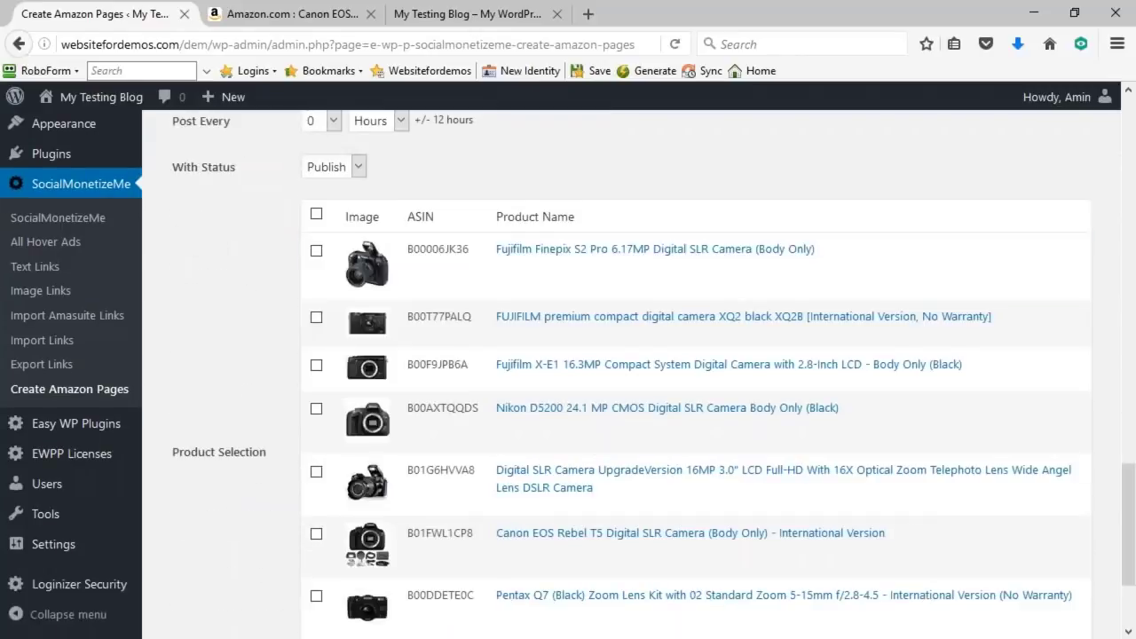
left_click(315, 214)
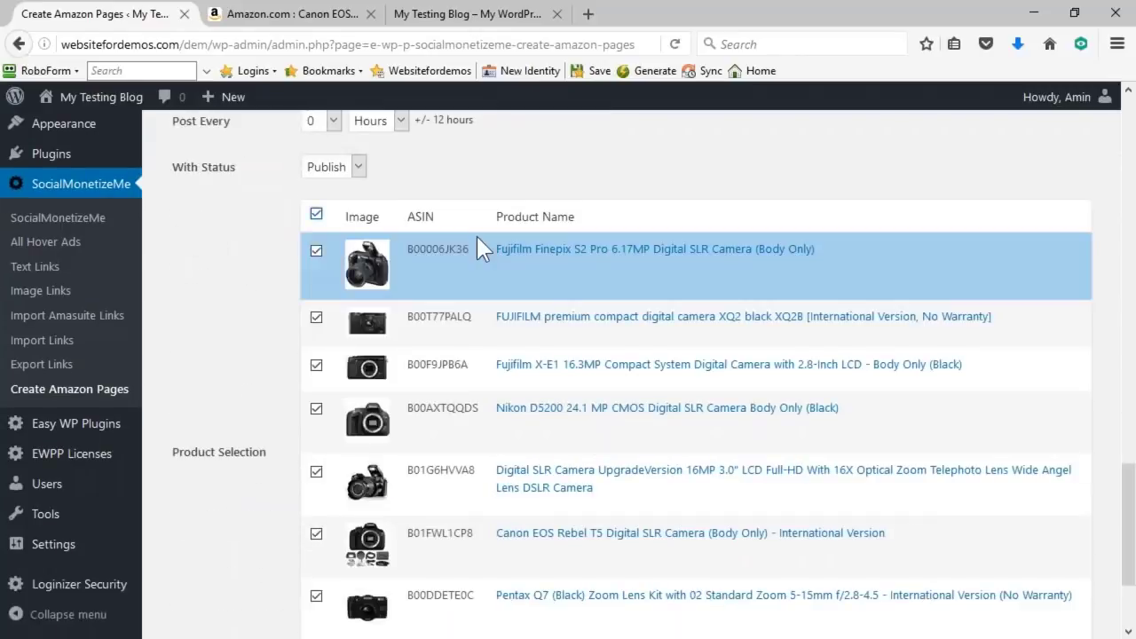
scroll(476, 236, "down", 3)
left_click(213, 573)
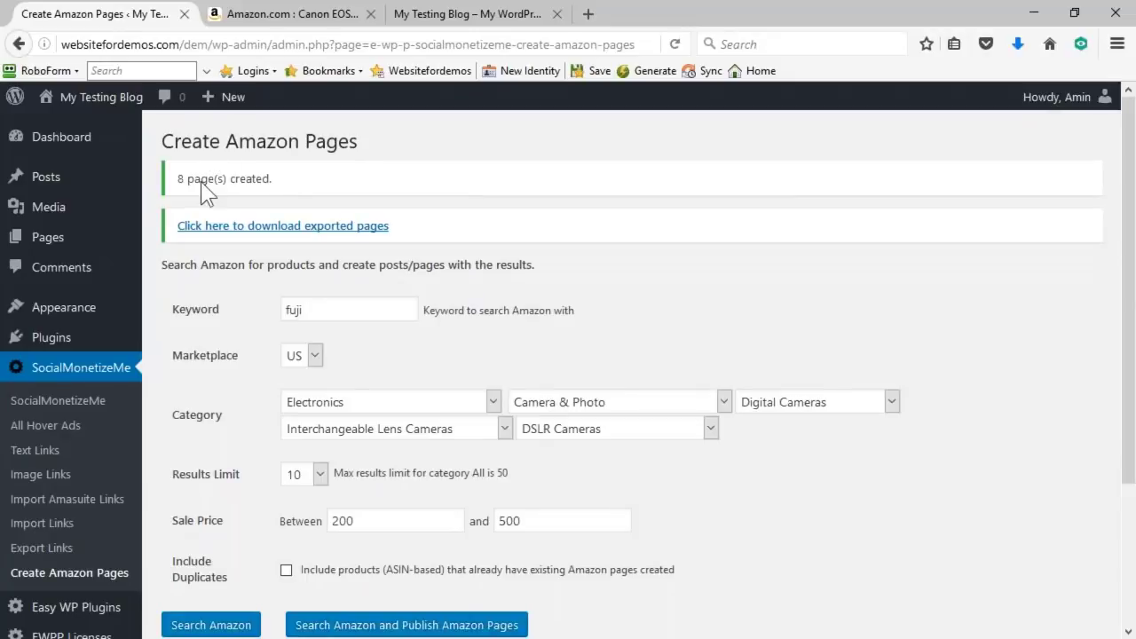
- Open the list of all WordPress pages in a new tab and sort it by date, newest first
mouse_move(47, 244)
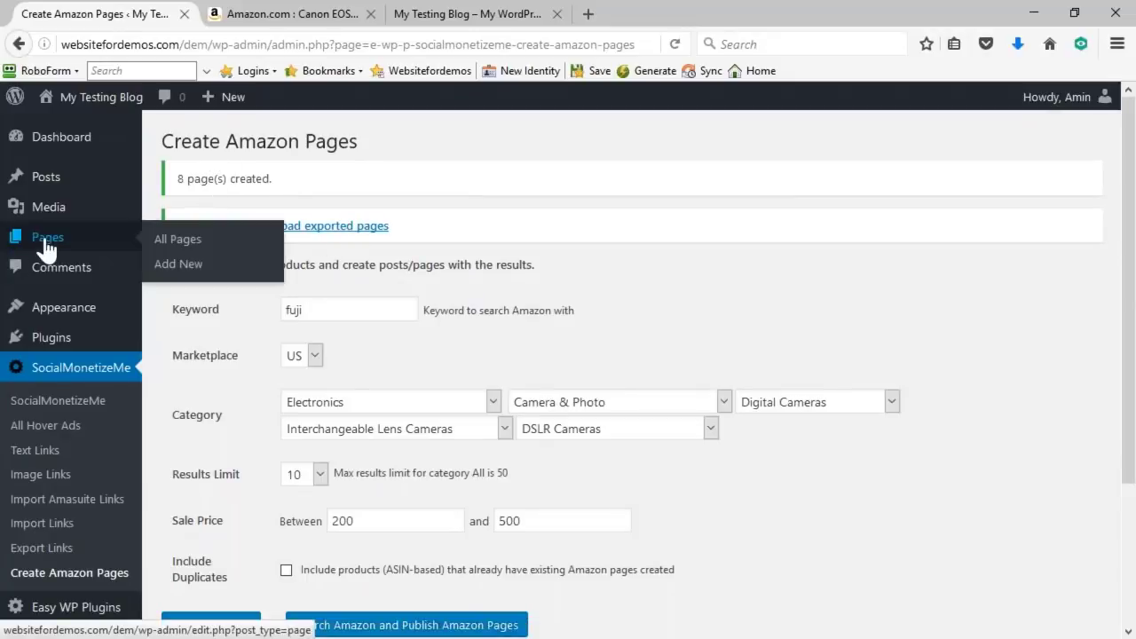
middle_click(182, 245)
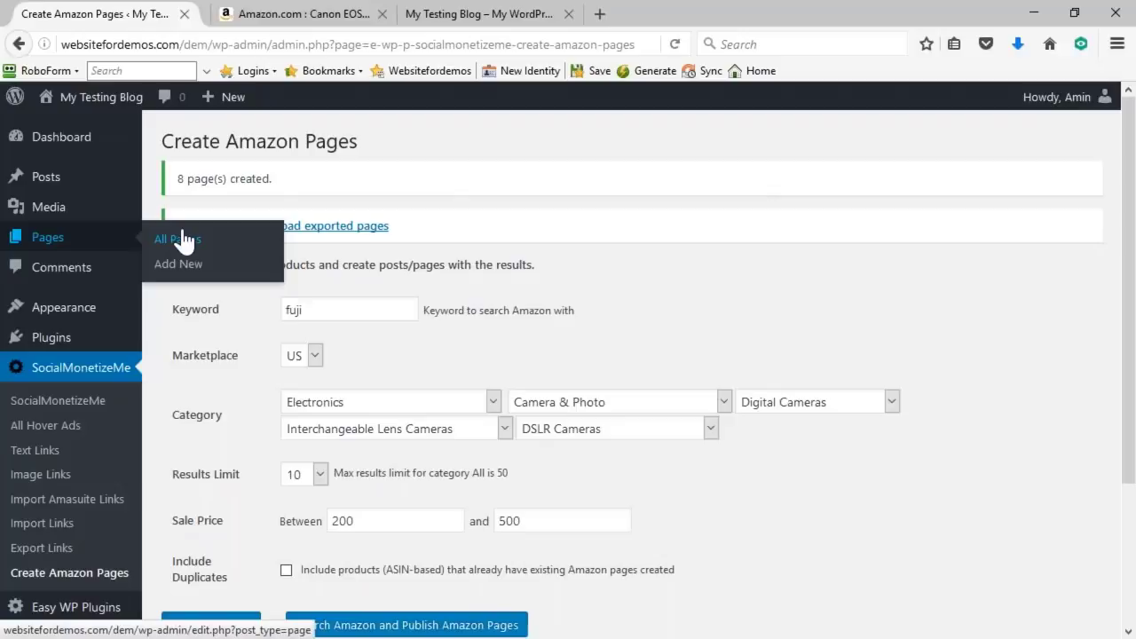
left_click(267, 16)
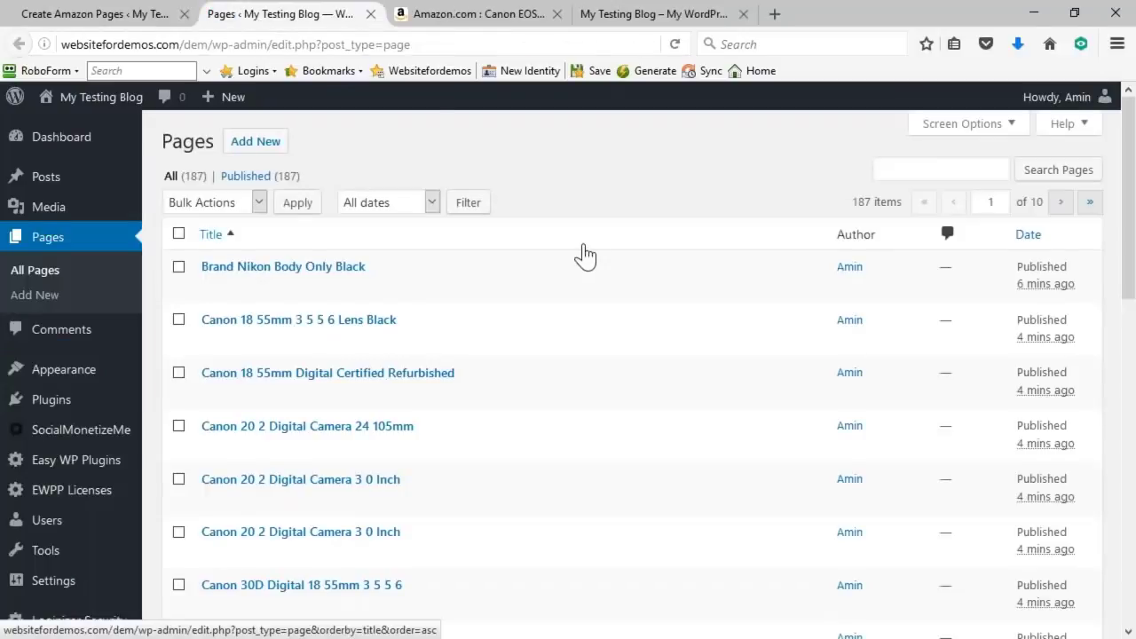
left_click(1030, 236)
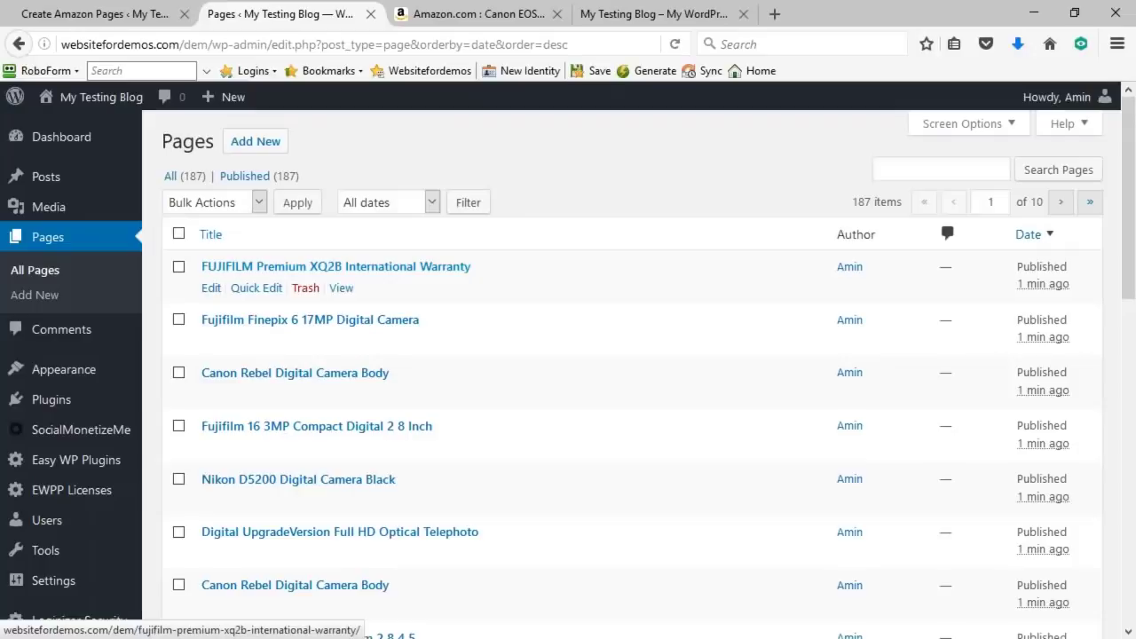
- View the published FUJIFILM Premium XQ2B International Warranty page and review its image, price and description
middle_click(342, 288)
left_click(467, 20)
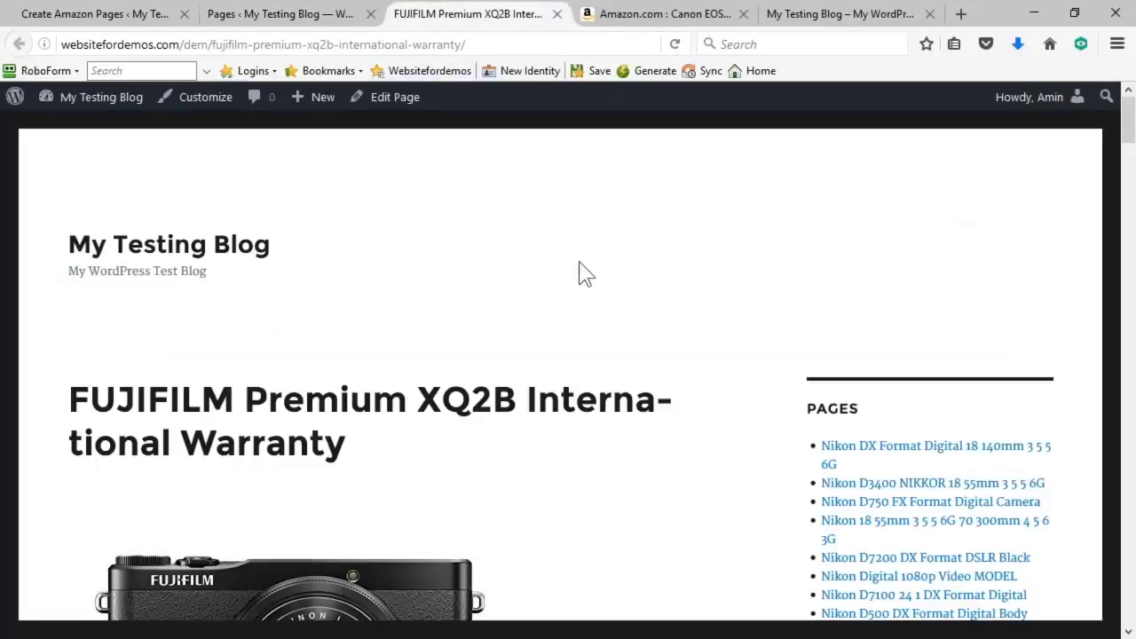
scroll(585, 279, "down", 5)
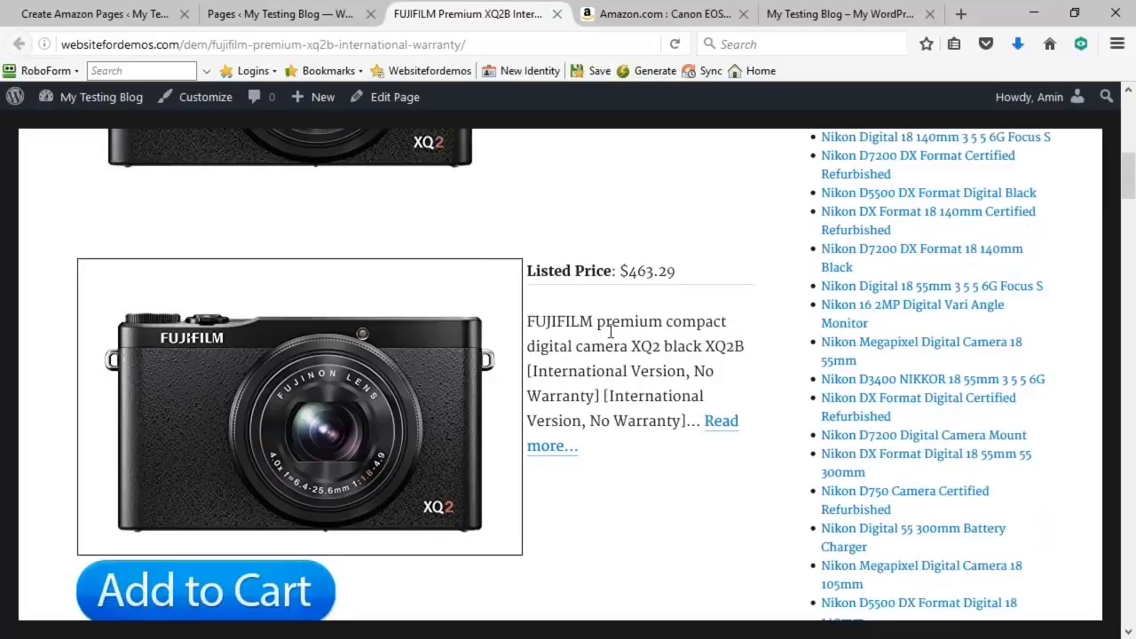
scroll(661, 322, "up", 1)
scroll(661, 322, "up", 3)
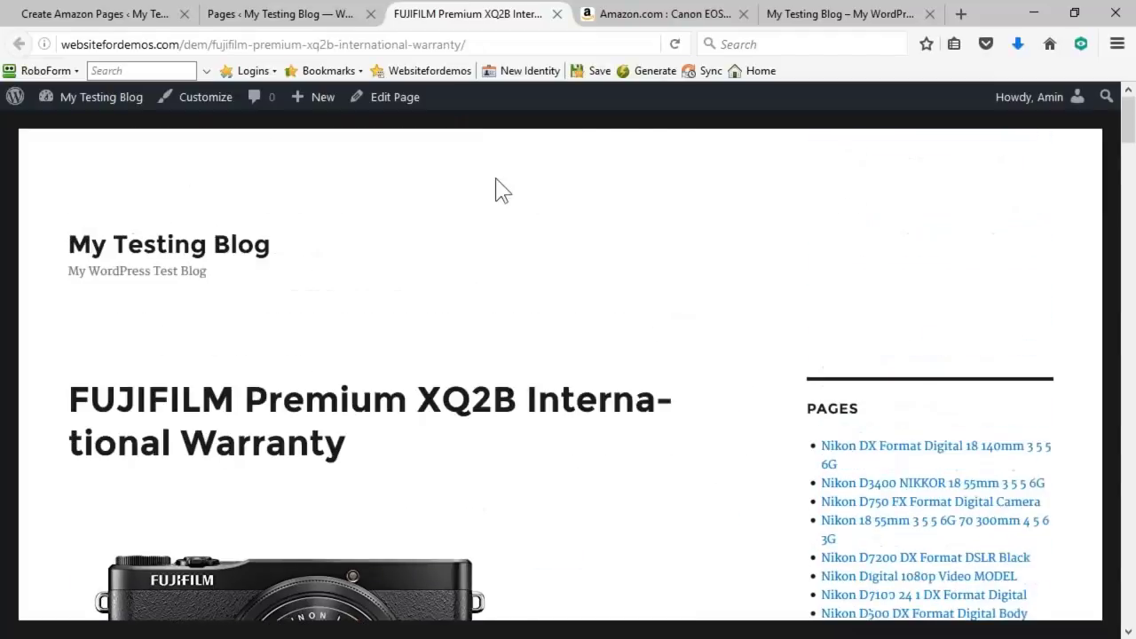
- Start a new WordPress post from the admin area and title it "The X2-Pro"
left_click(270, 21)
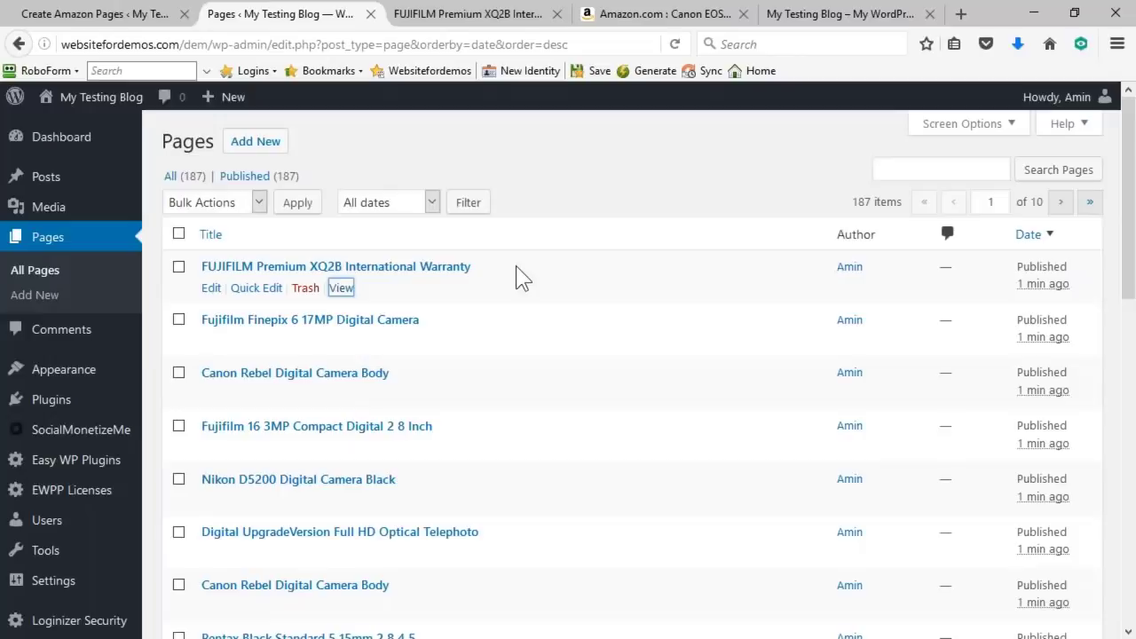
mouse_move(108, 184)
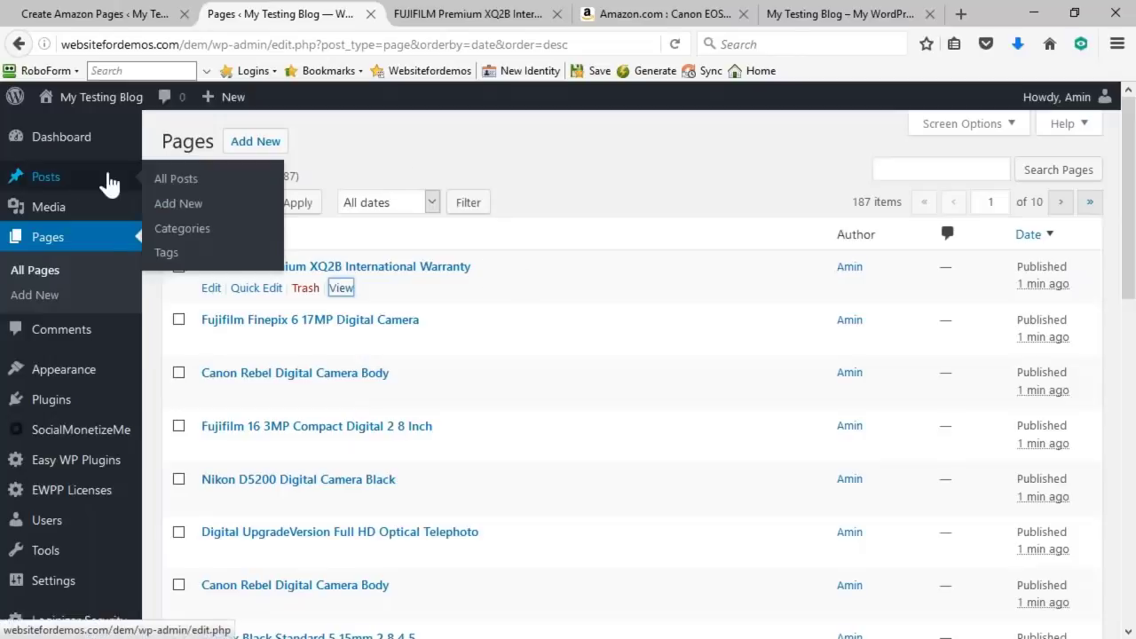
left_click(190, 206)
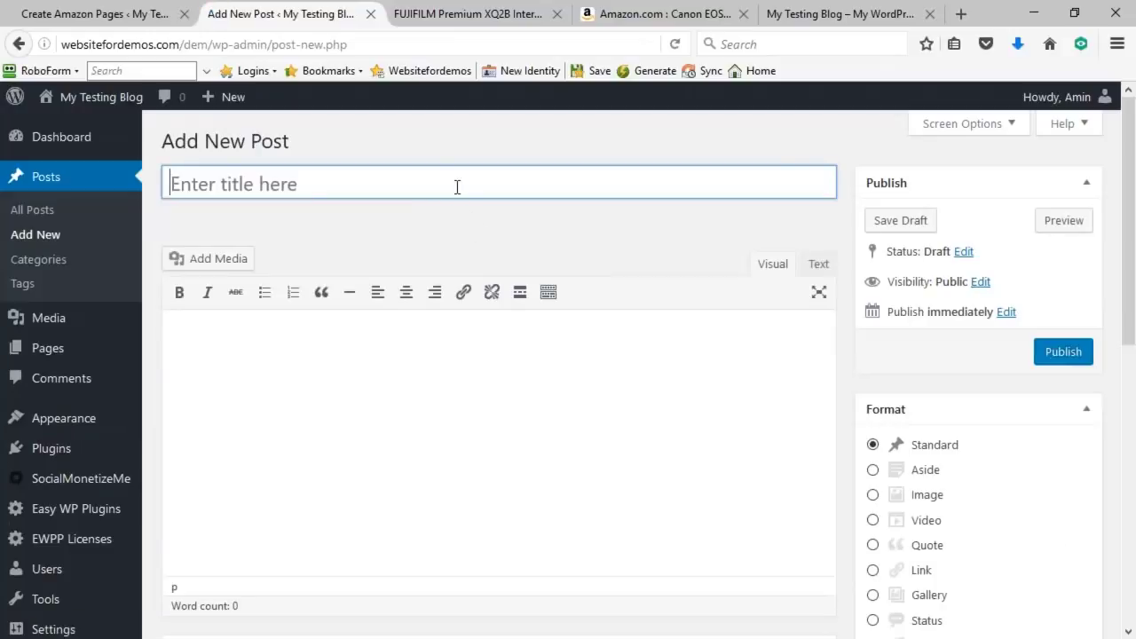
type("The ")
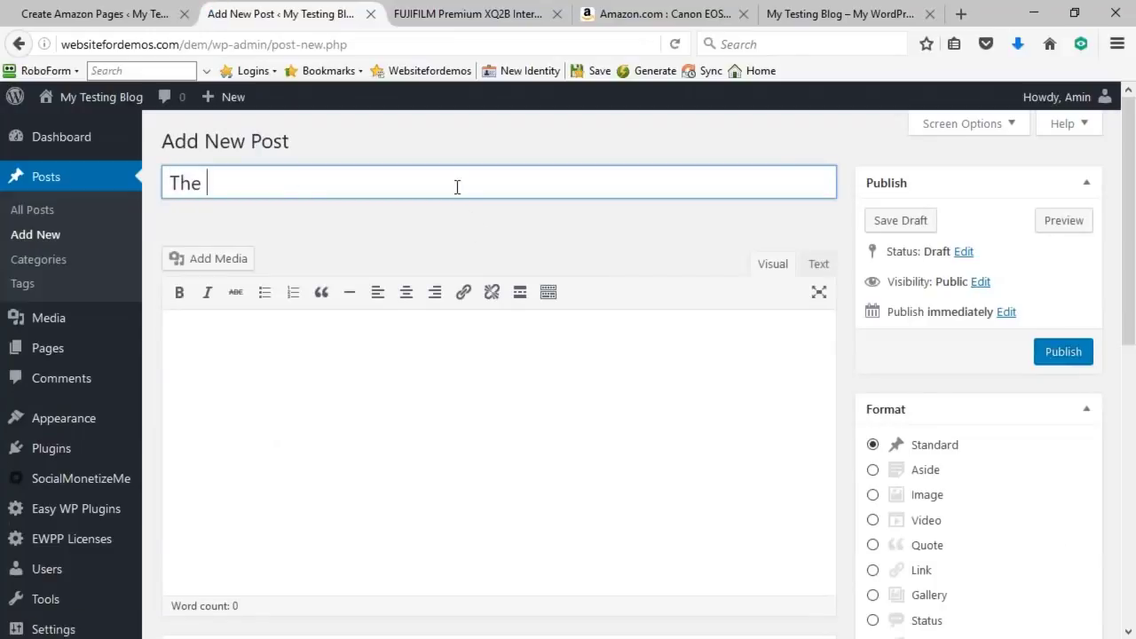
type("X2-Pro")
key("Tab")
- Write the post body "If you like Fuji cameras, there are some new ones that are coming to market."
type("If you li")
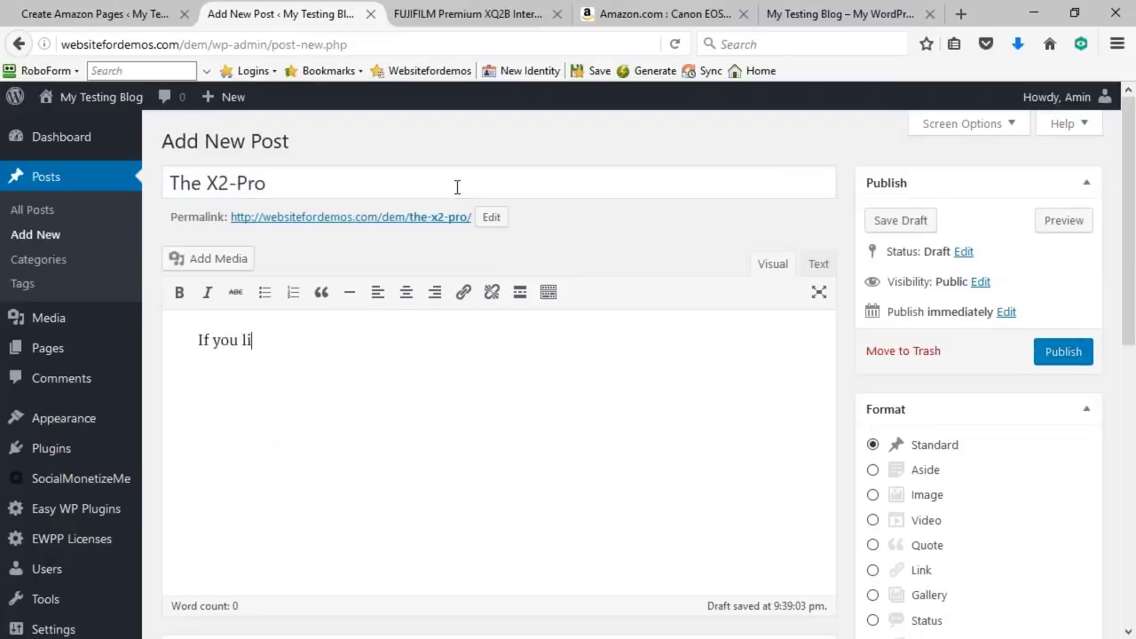
type("ke Fuji cma")
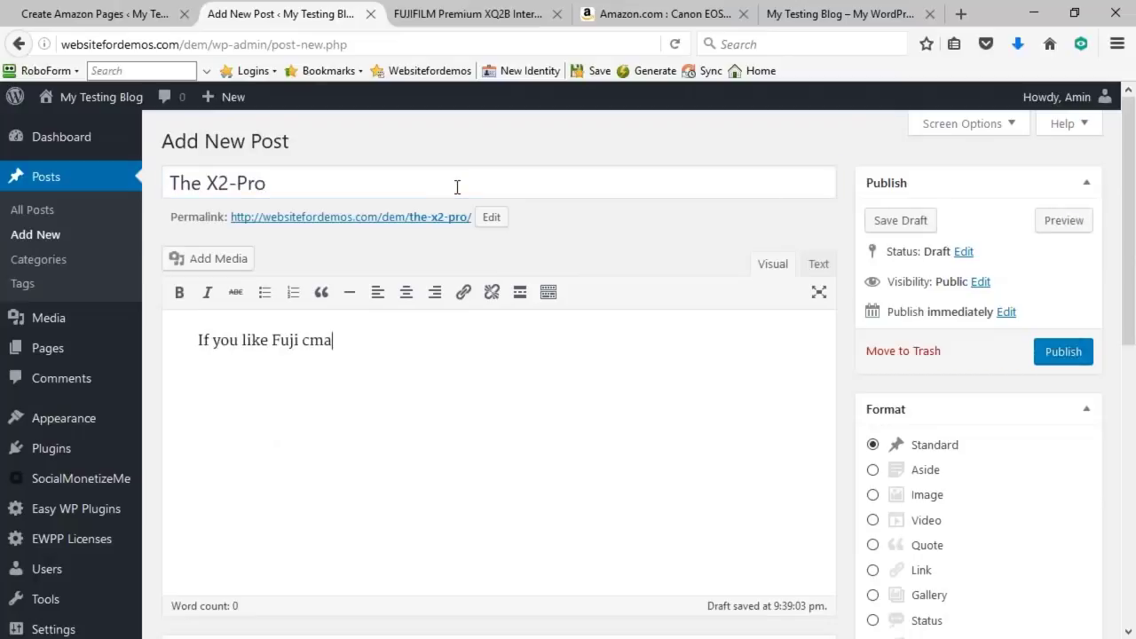
key("BackSpace")
key("BackSpace")
type("amera, the")
key("BackSpace")
key("BackSpace")
key("BackSpace")
key("BackSpace")
key("BackSpace")
key("BackSpace")
type("sa")
key("BackSpace")
key("BackSpace")
type("as, there")
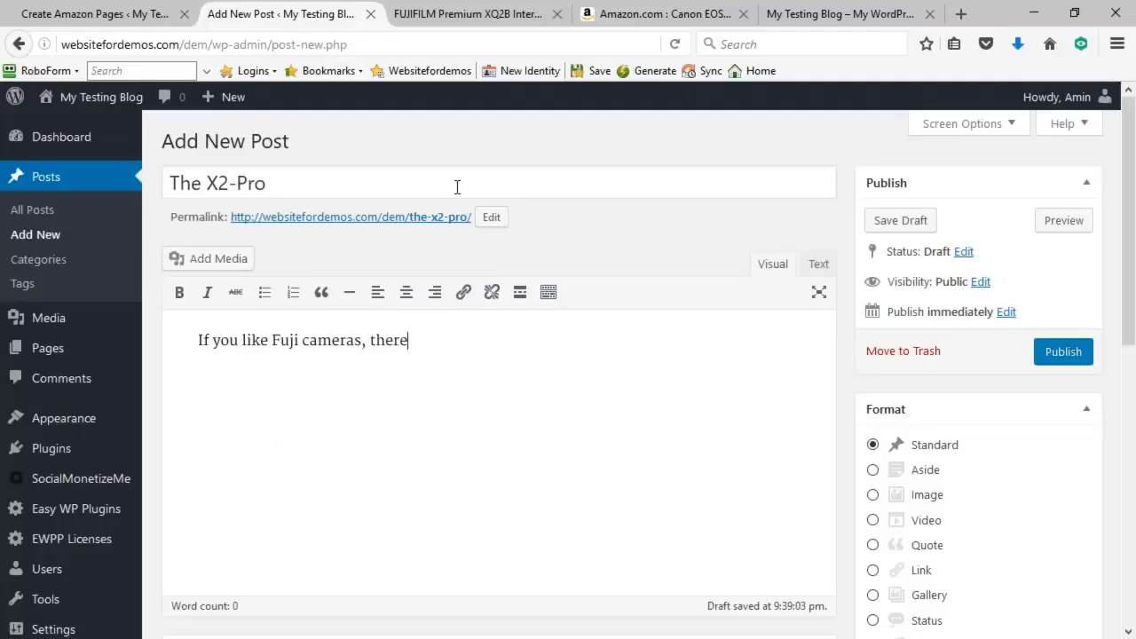
type(" are some new ones th")
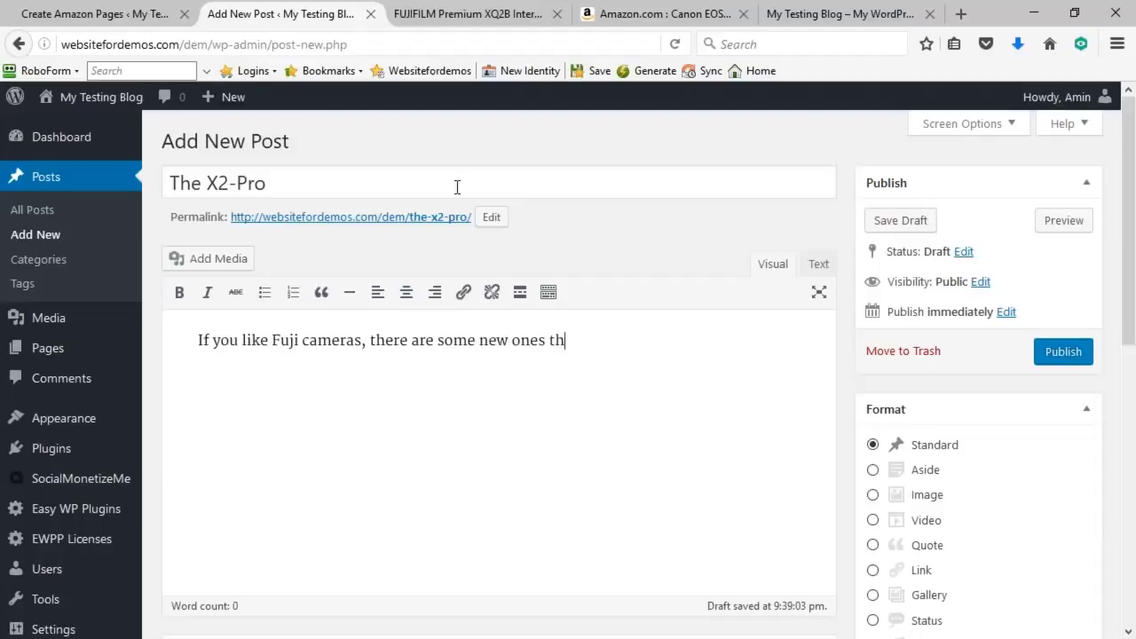
type("at are co")
type("to m")
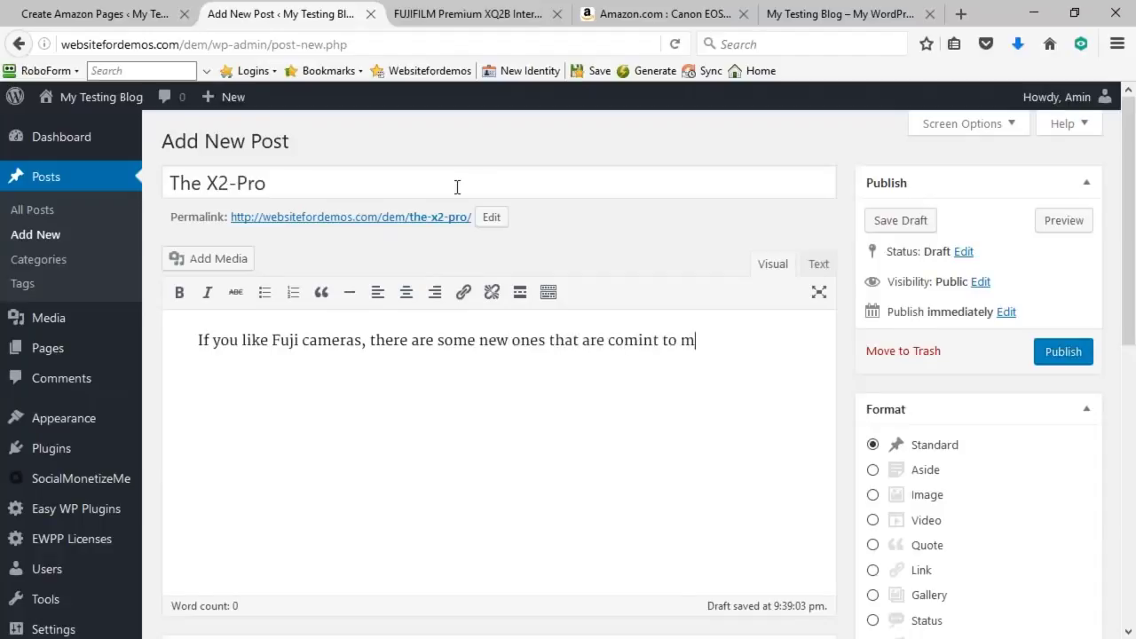
key("BackSpace")
key("BackSpace")
key("BackSpace")
key("BackSpace")
key("BackSpace")
key("BackSpace")
type("g to market.")
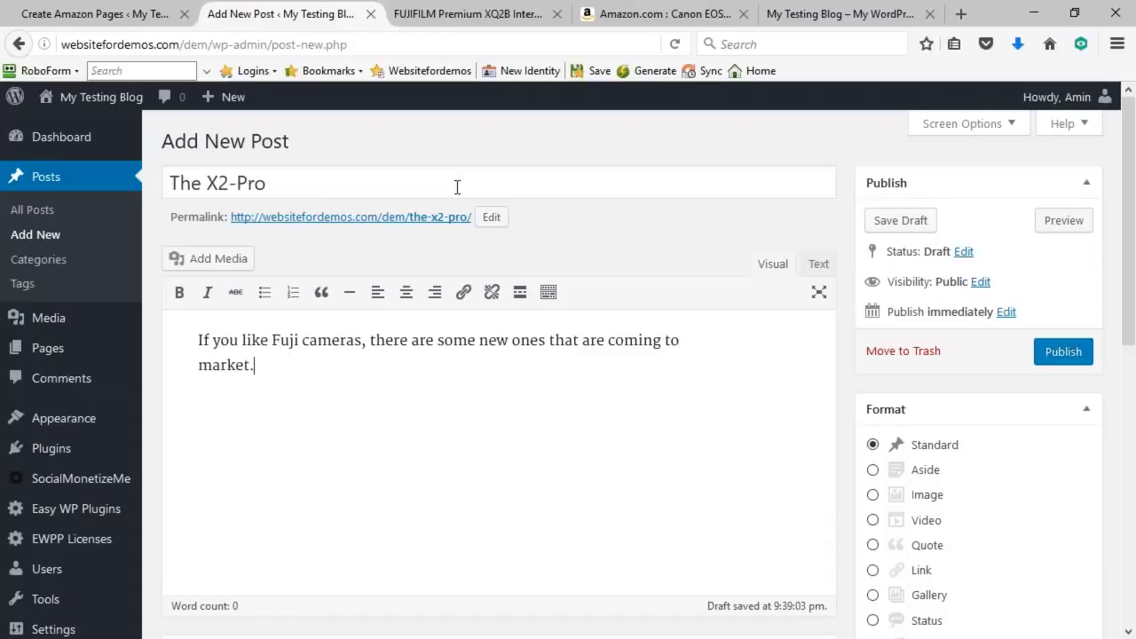
- Publish the X2-Pro post and view it on the blog in a new tab
left_click(1063, 353)
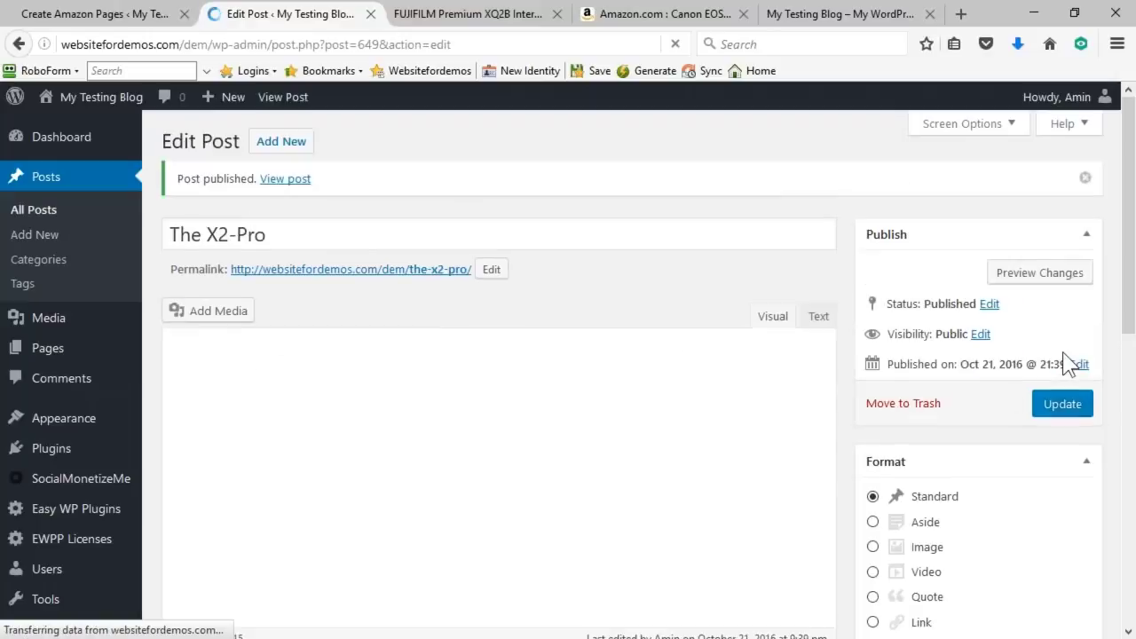
middle_click(277, 180)
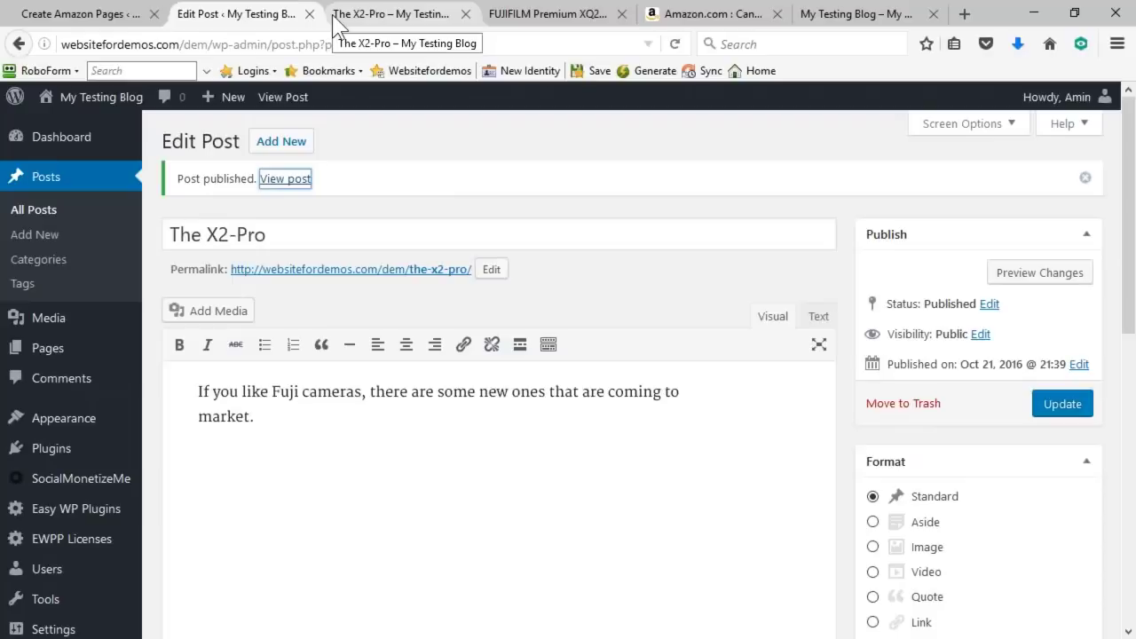
left_click(345, 14)
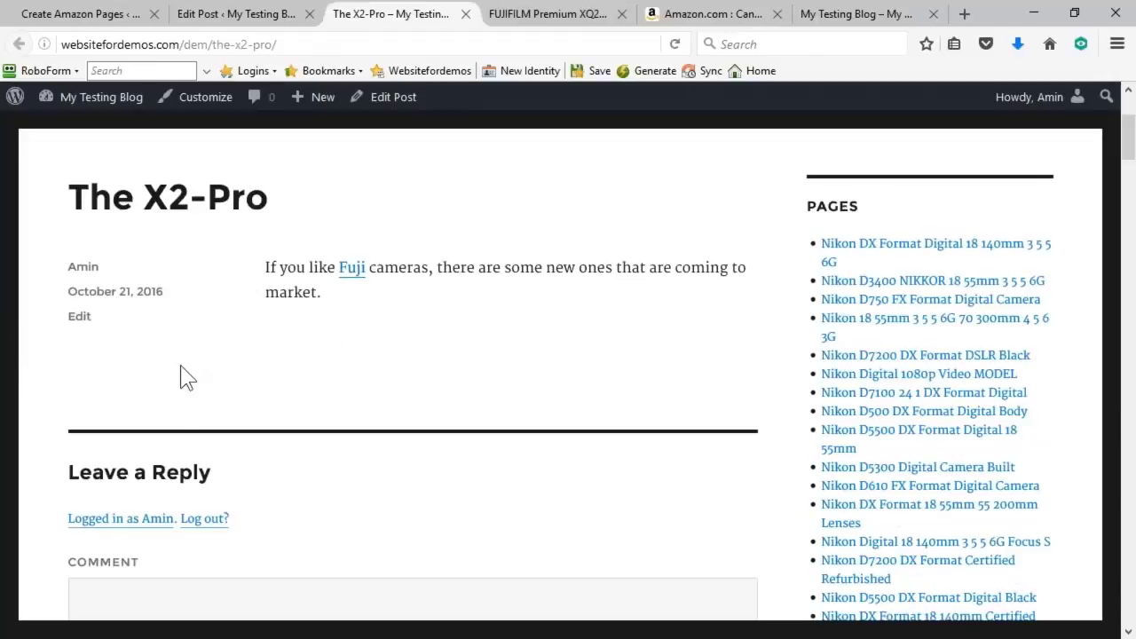
- Check the hover ad on the Fuji keyword, follow its better-pricing link to Amazon, and return to the post
mouse_move(351, 269)
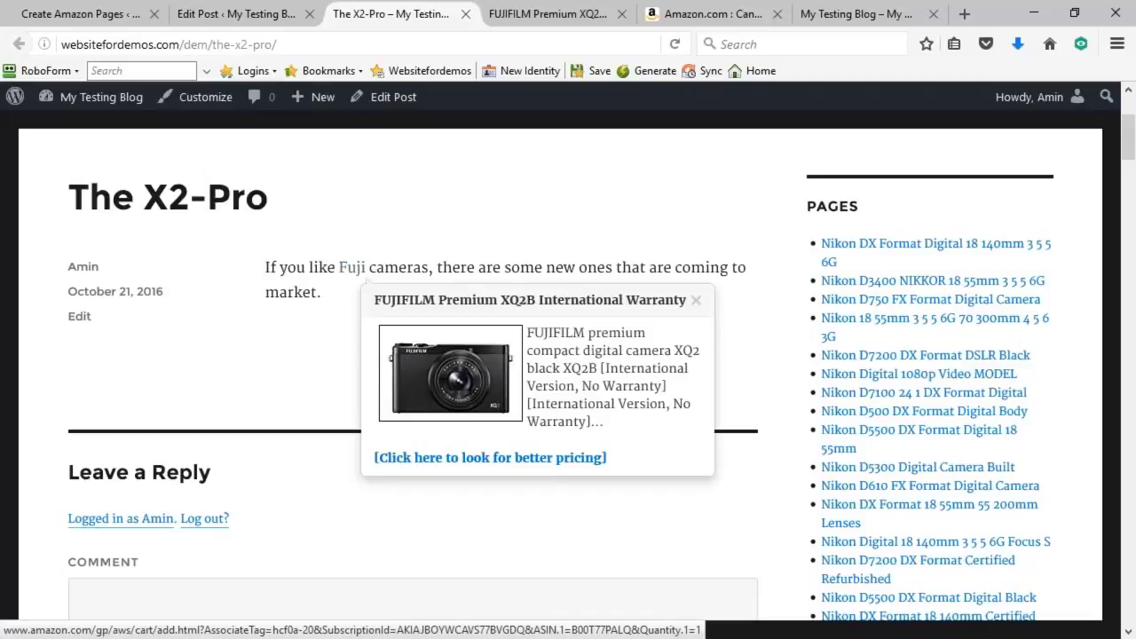
left_click(487, 461)
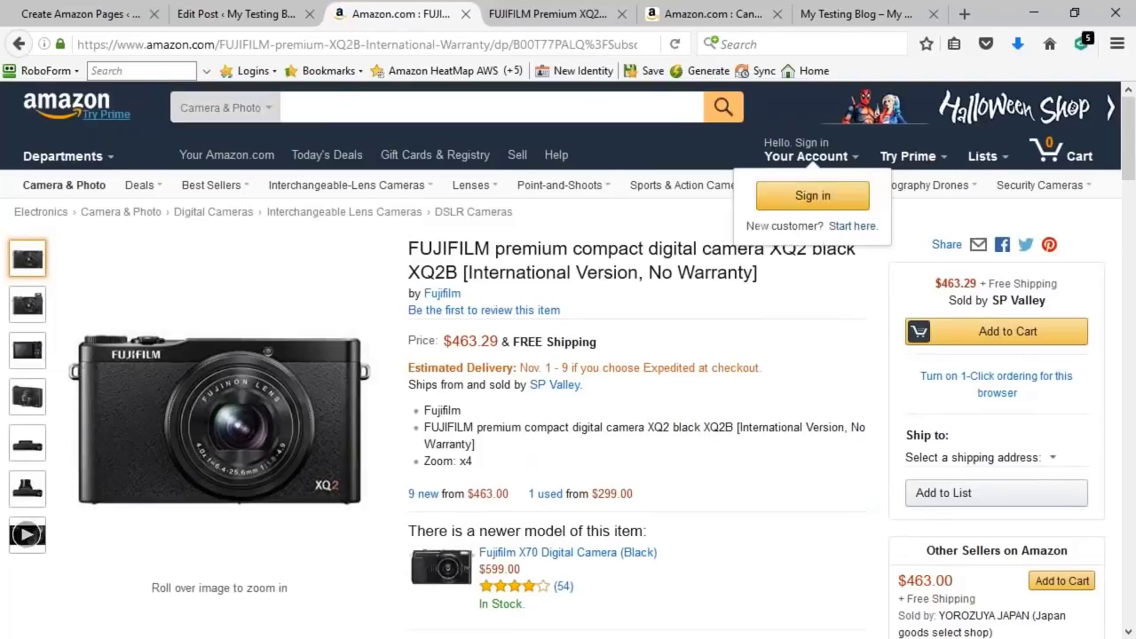
left_click(19, 44)
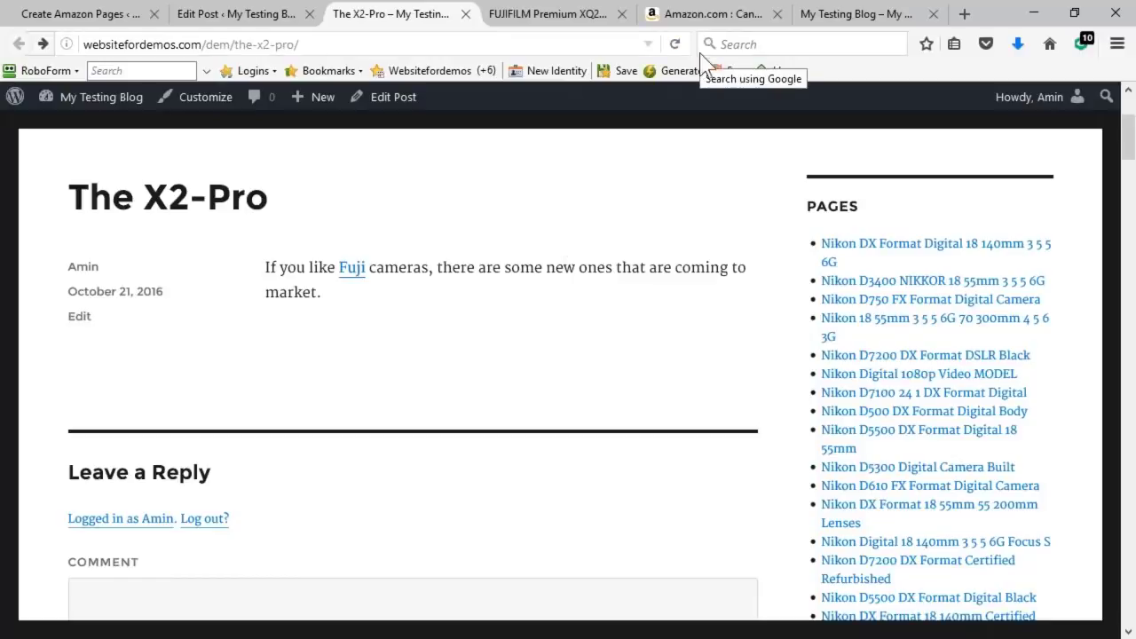
- Select the X2-Pro post's web address and look over the comment form below the post
left_click(314, 46)
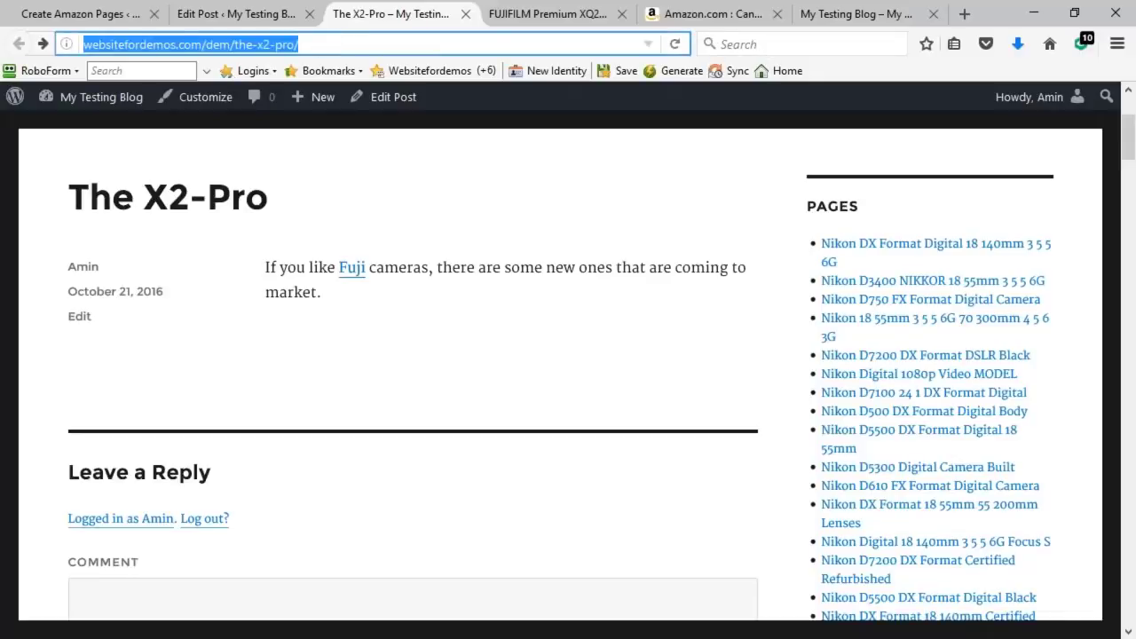
key("alt+Tab")
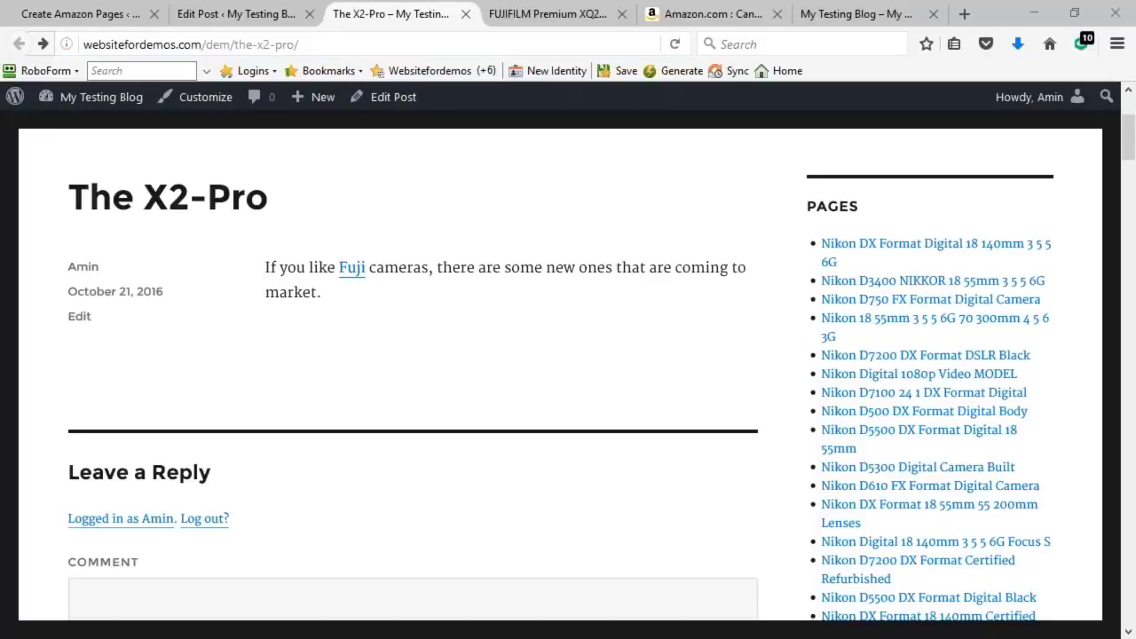
scroll(169, 520, "down", 2)
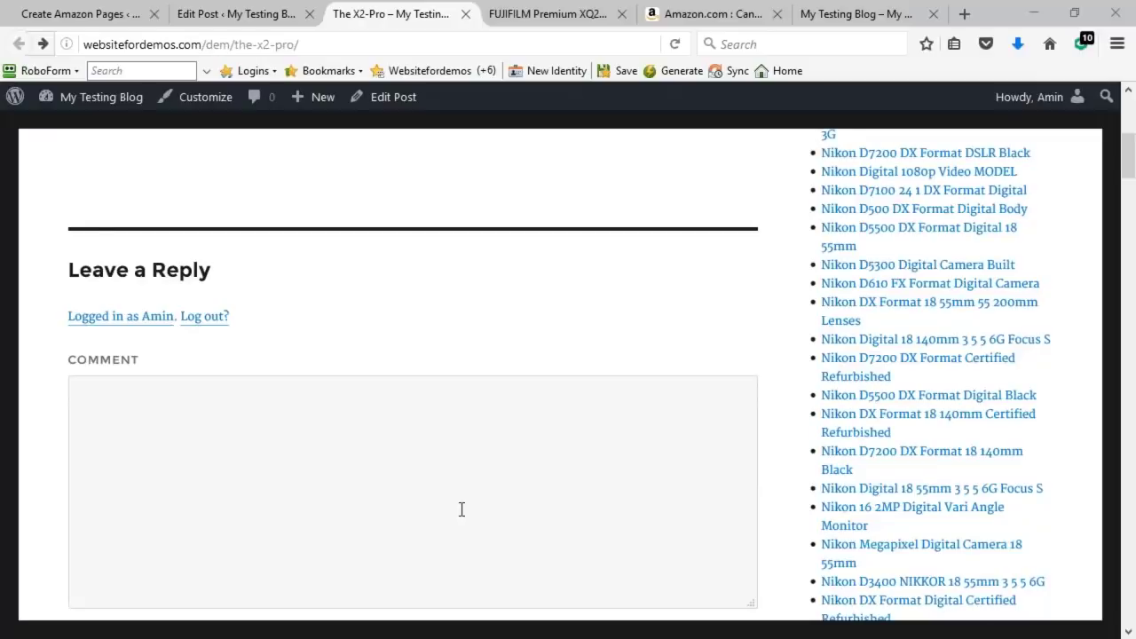
- Open the comments list in the WordPress admin area and reload it to fetch new comments
left_click(254, 14)
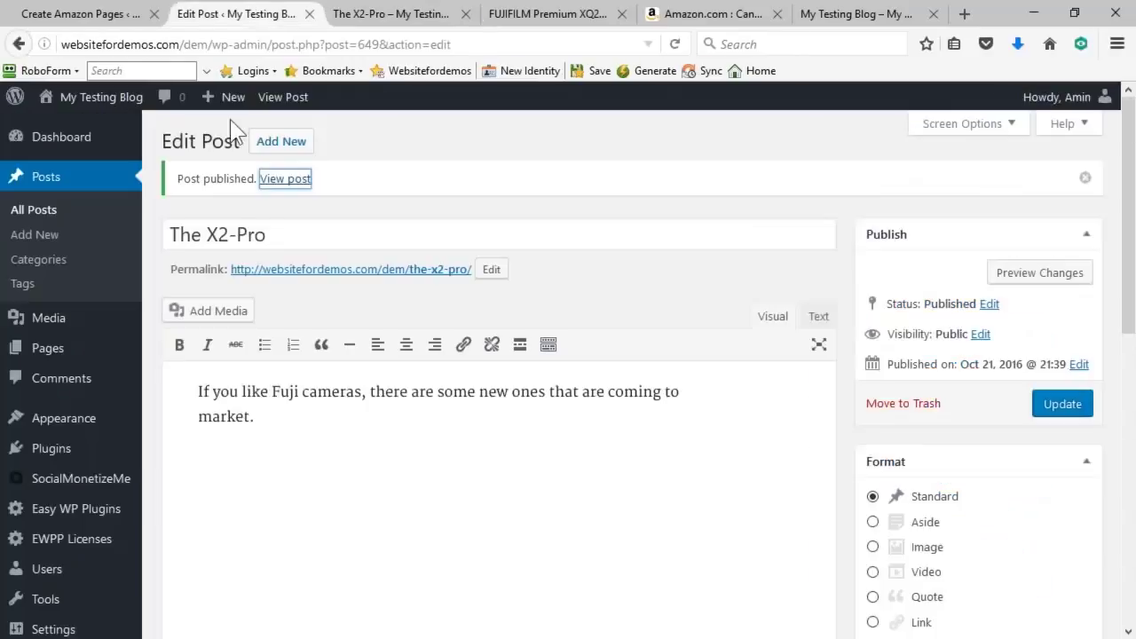
left_click(41, 389)
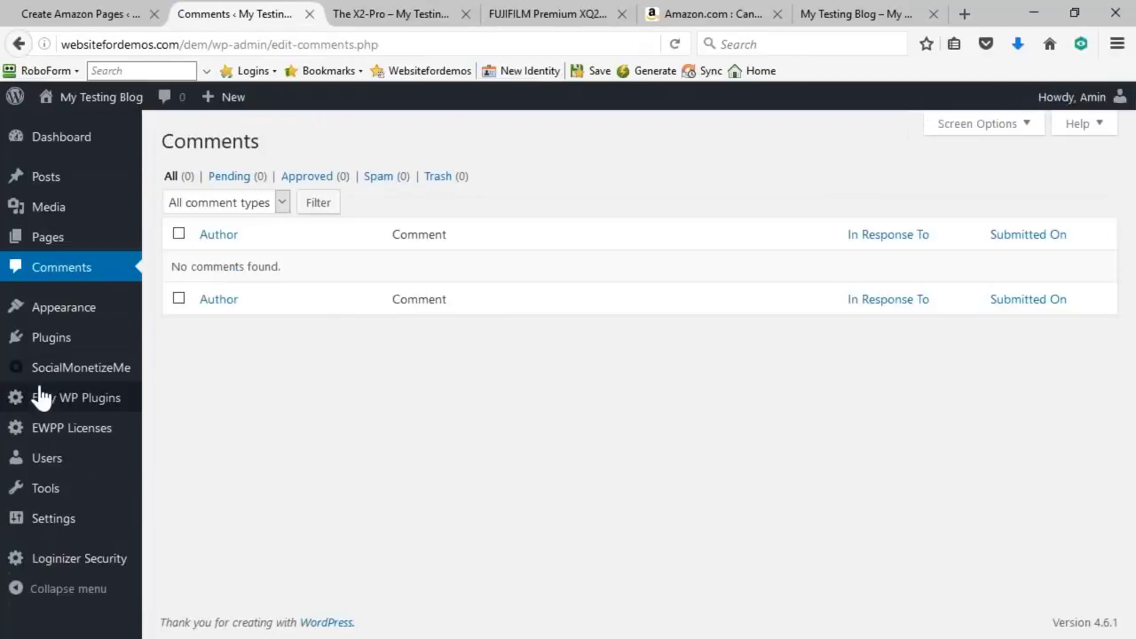
left_click(408, 15)
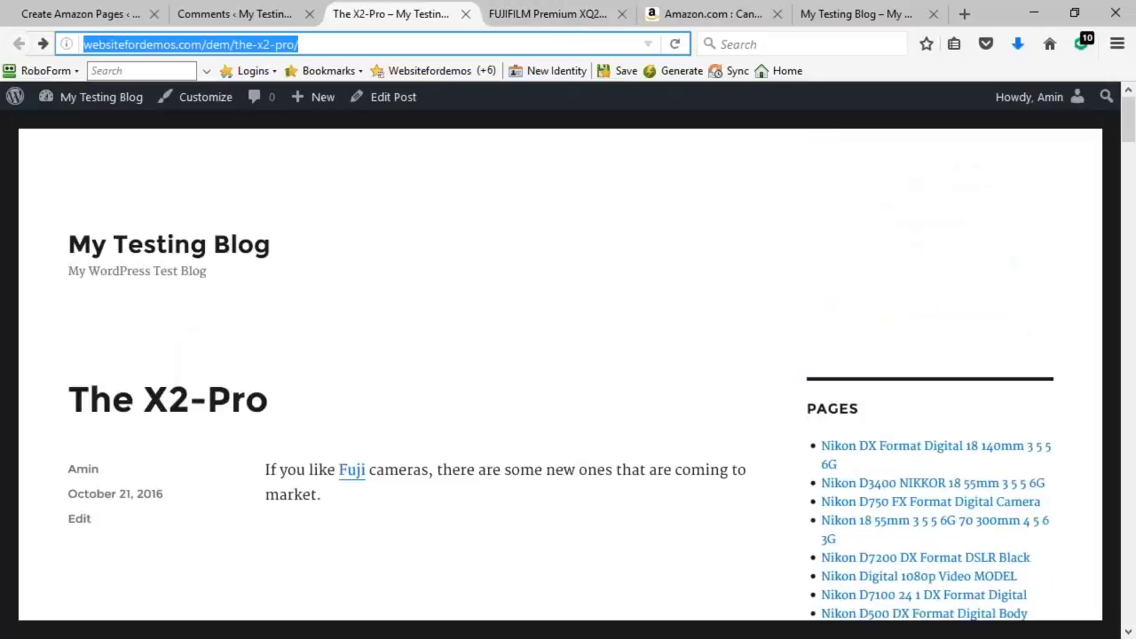
left_click(219, 19)
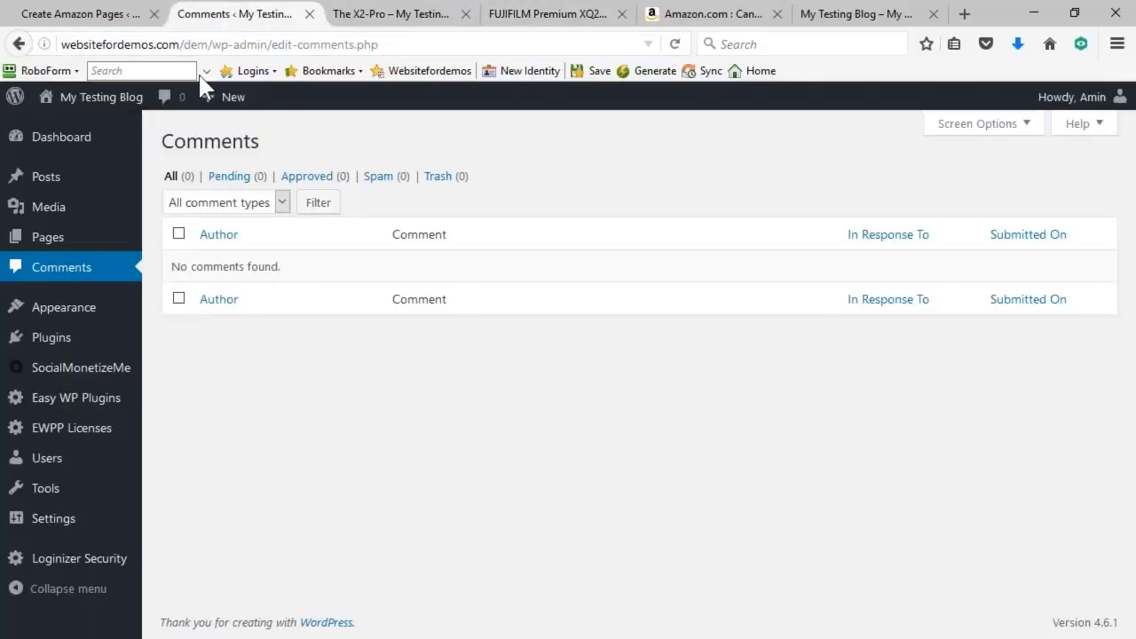
right_click(665, 163)
left_click(774, 182)
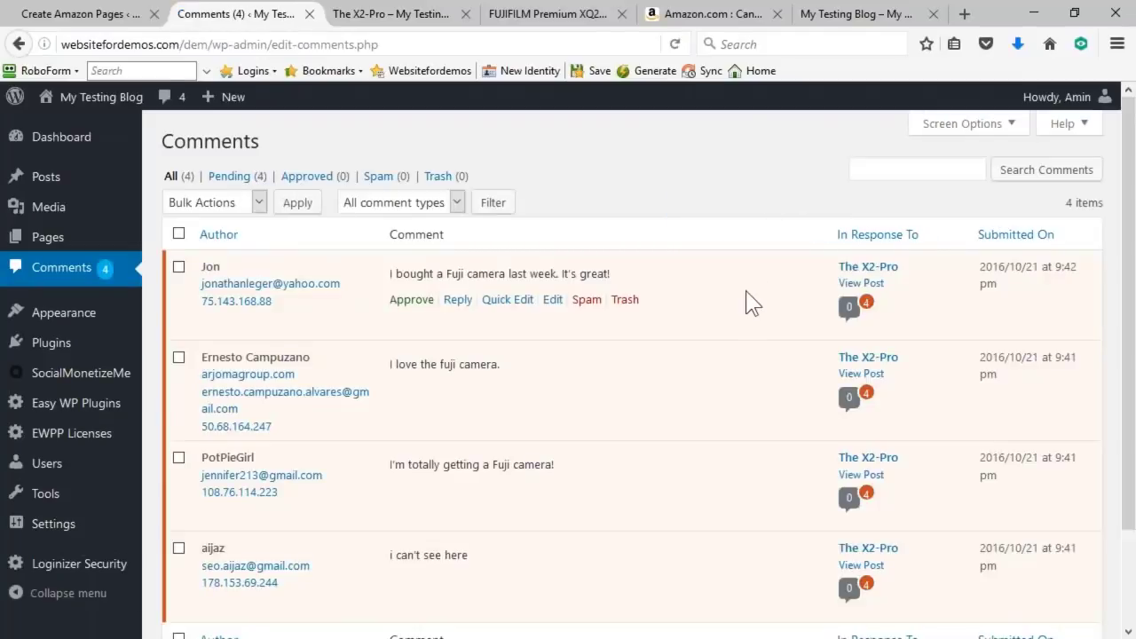
- Approve all pending comments on the X2-Pro post with one bulk action
mouse_move(595, 457)
scroll(595, 457, "down", 2)
scroll(588, 452, "up", 2)
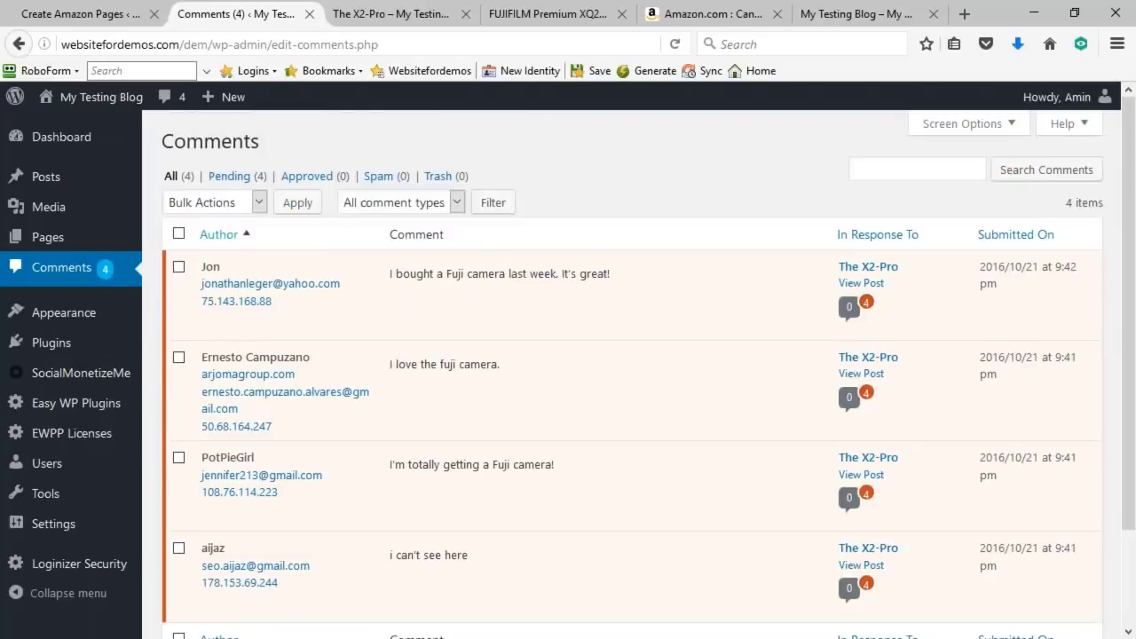
left_click(178, 233)
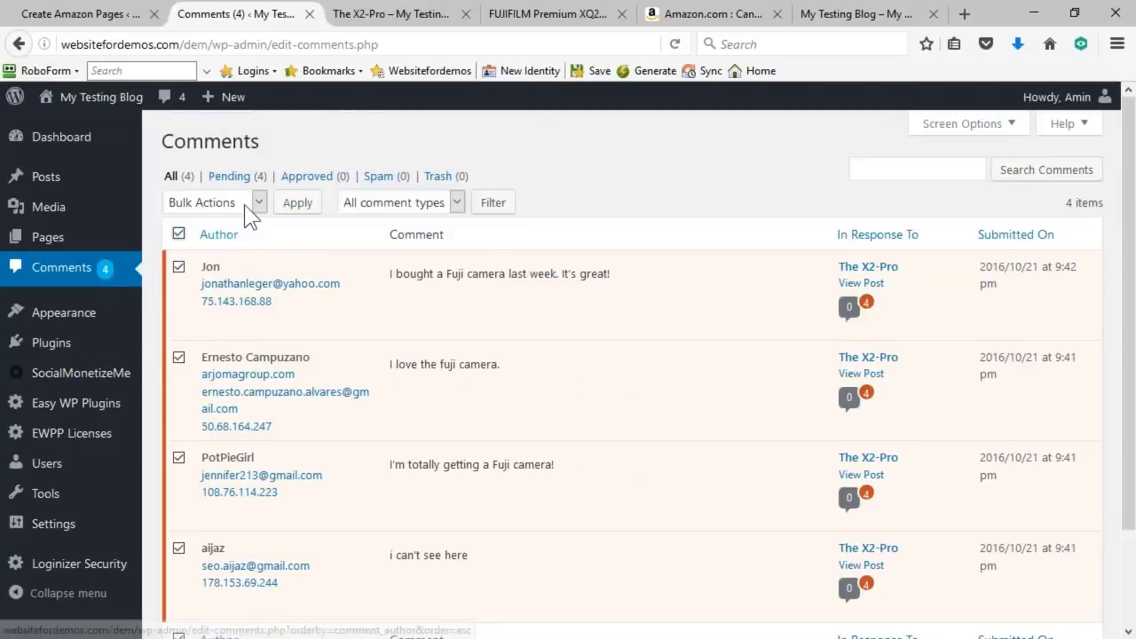
left_click(253, 202)
left_click(222, 261)
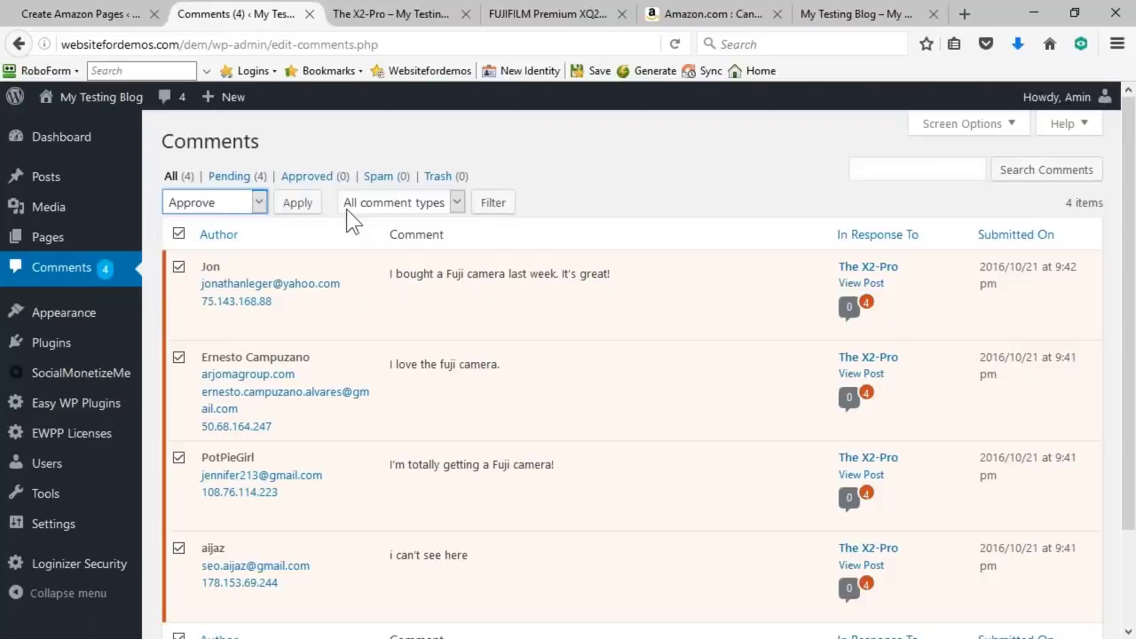
left_click(299, 204)
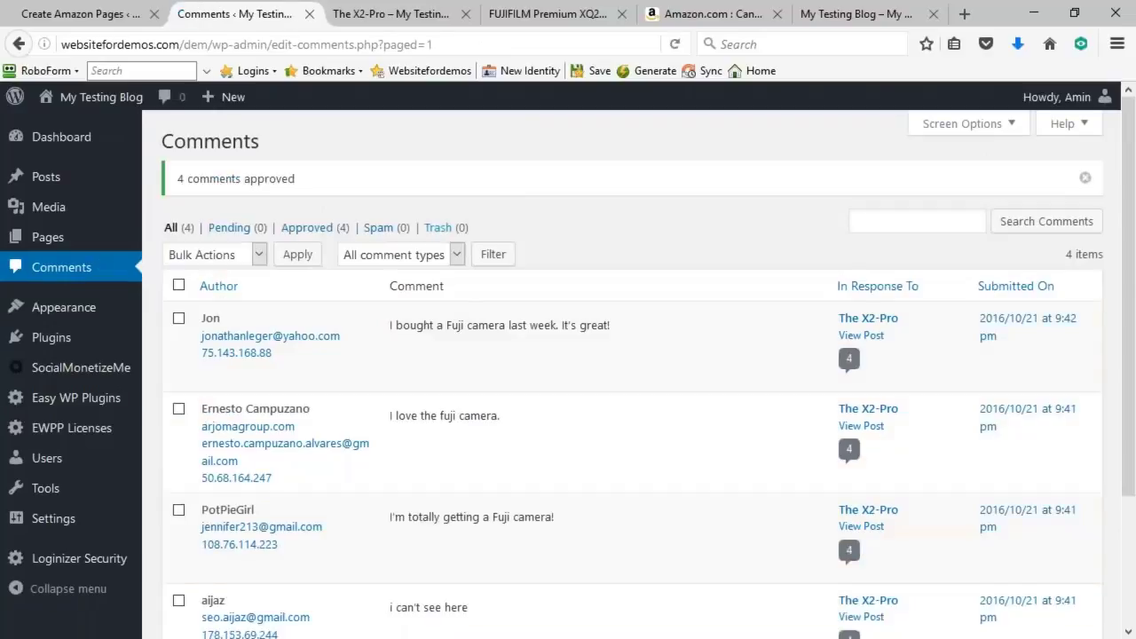
- Reload the X2-Pro post and examine the hover ads on the Fuji keyword inside the approved comments
left_click(391, 16)
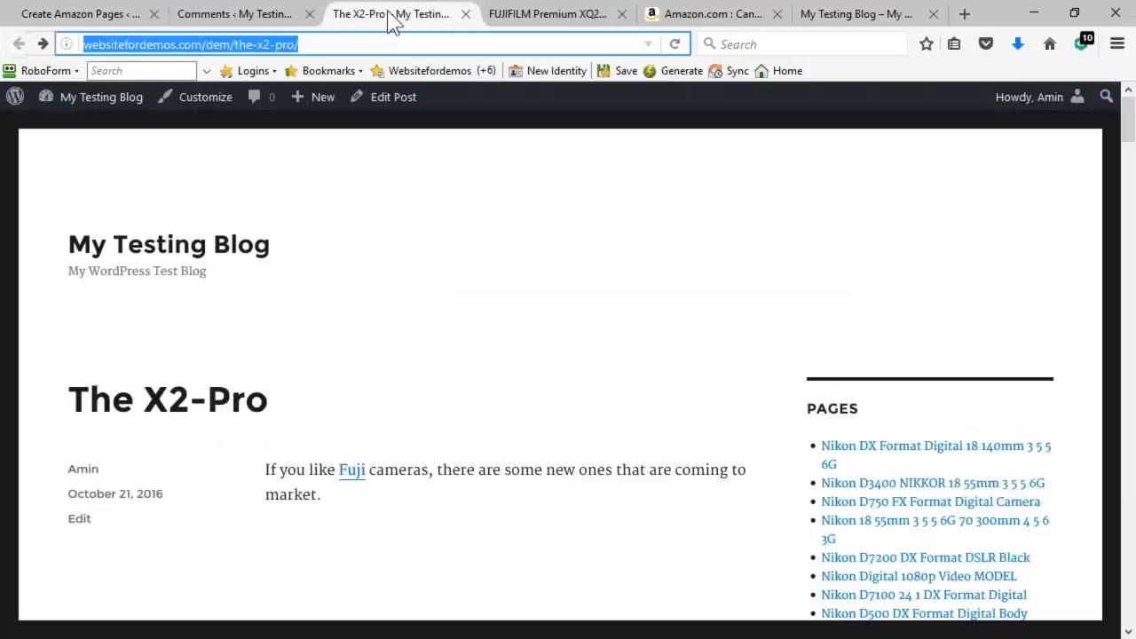
right_click(683, 181)
left_click(790, 201)
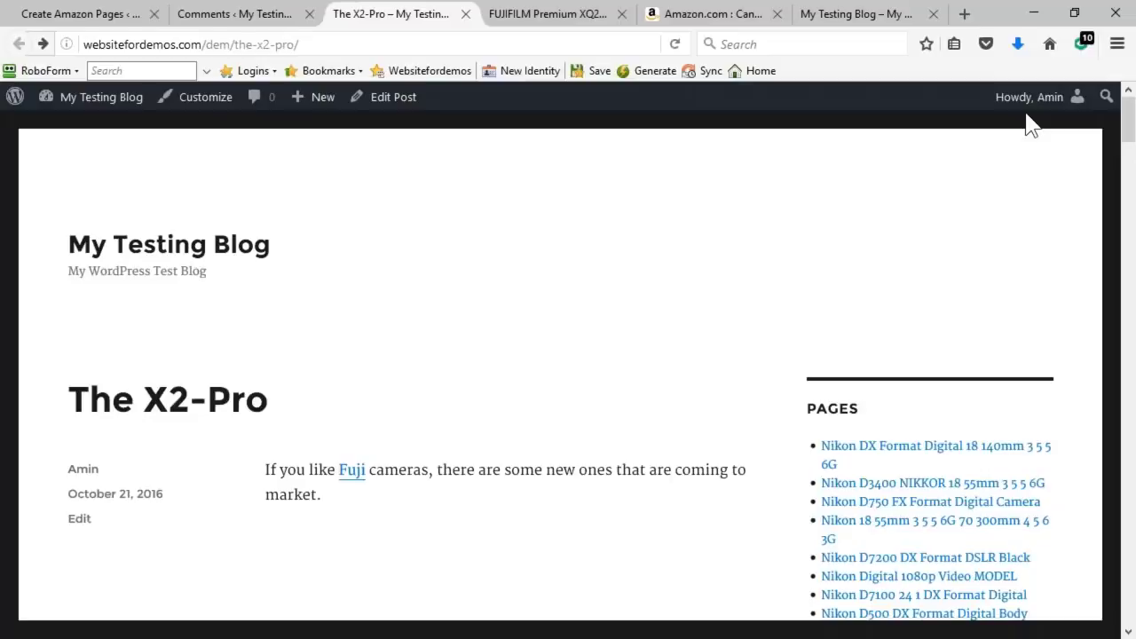
scroll(993, 232, "down", 1)
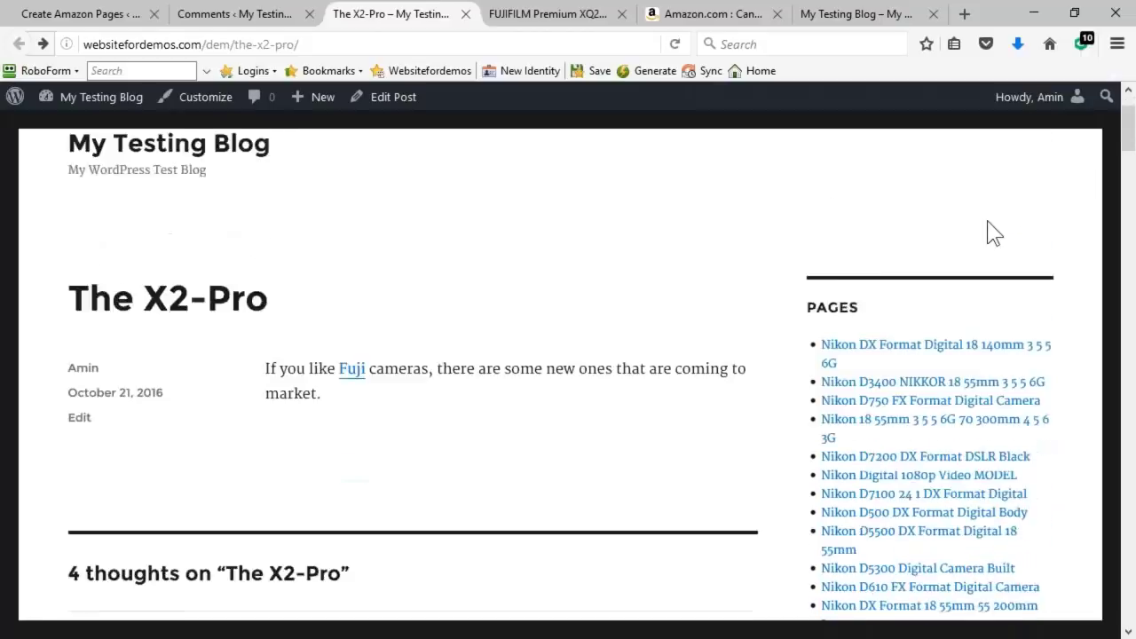
scroll(993, 232, "down", 5)
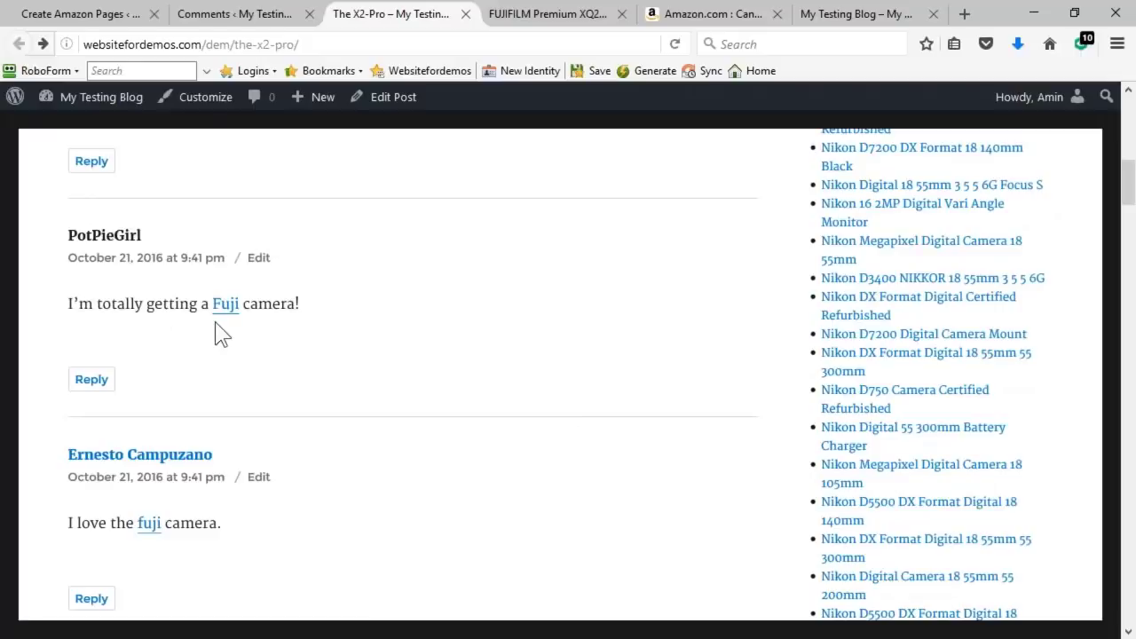
mouse_move(225, 305)
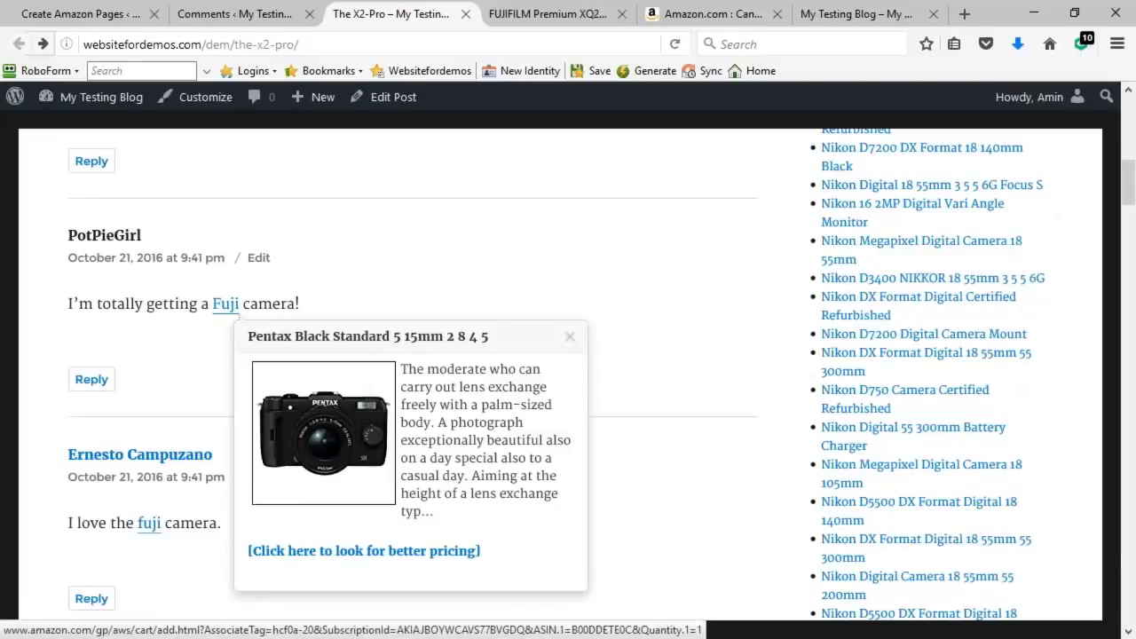
scroll(730, 398, "down", 3)
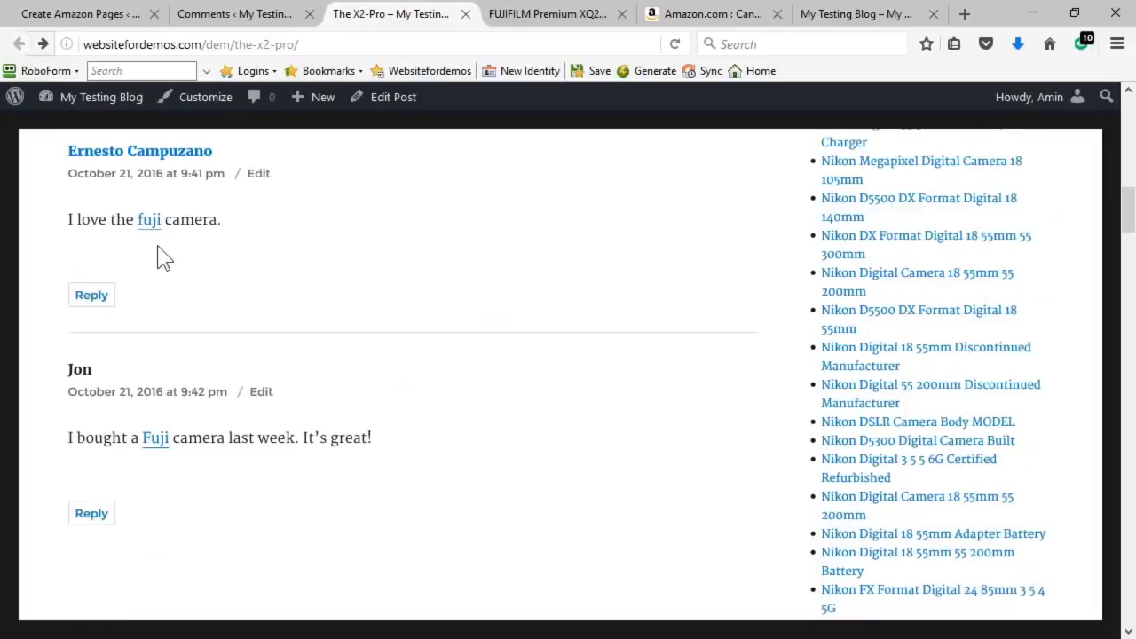
mouse_move(151, 231)
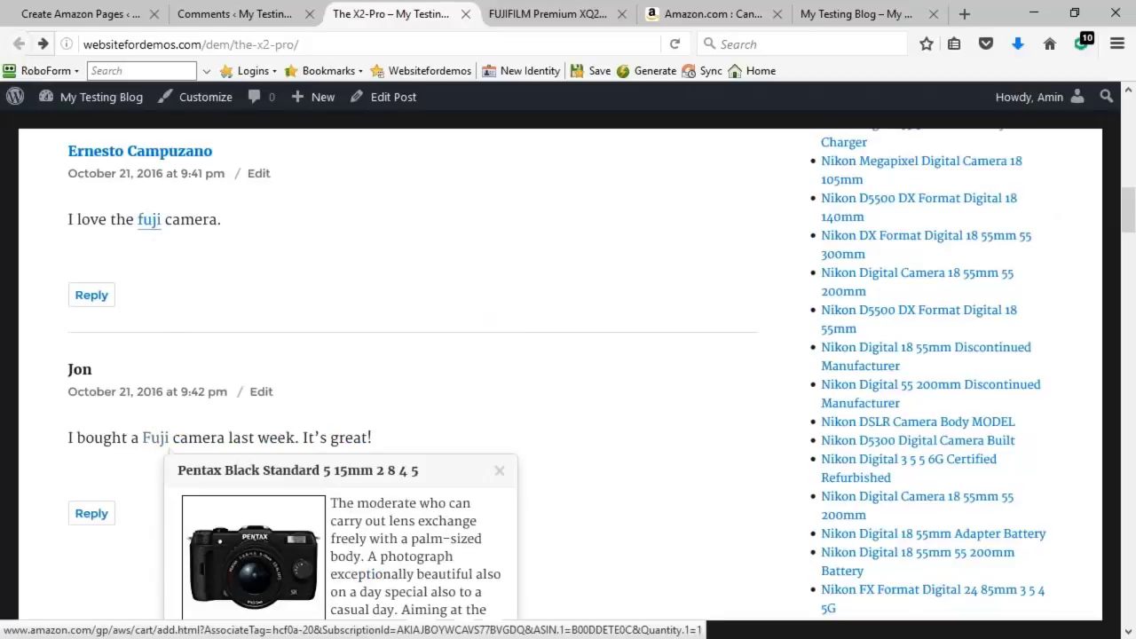
scroll(144, 438, "down", 2)
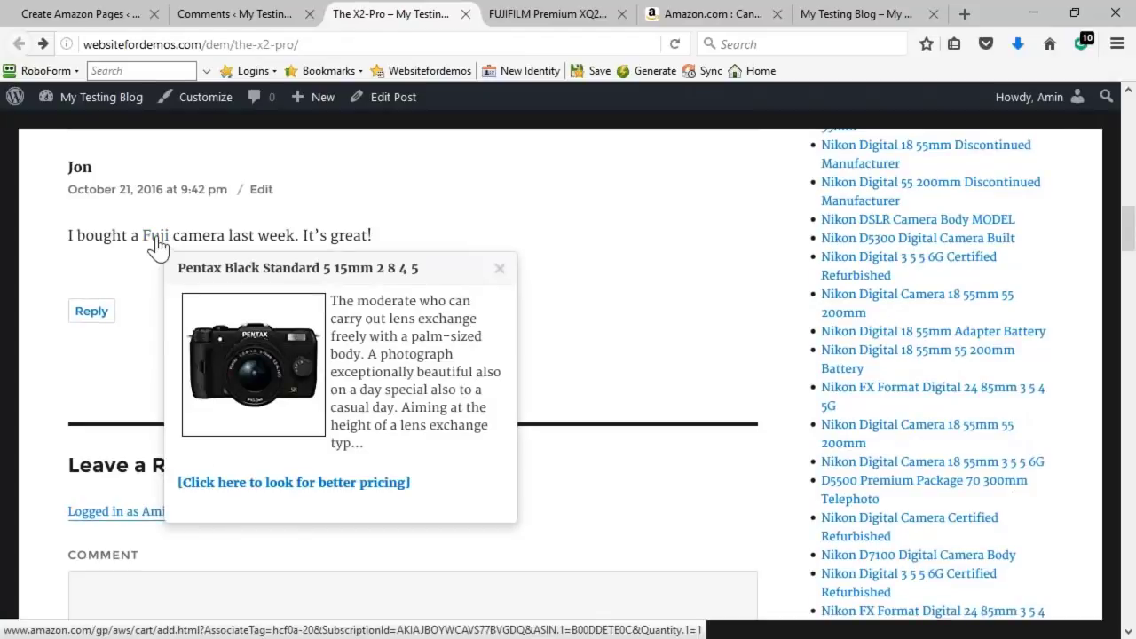
scroll(825, 502, "up", 6)
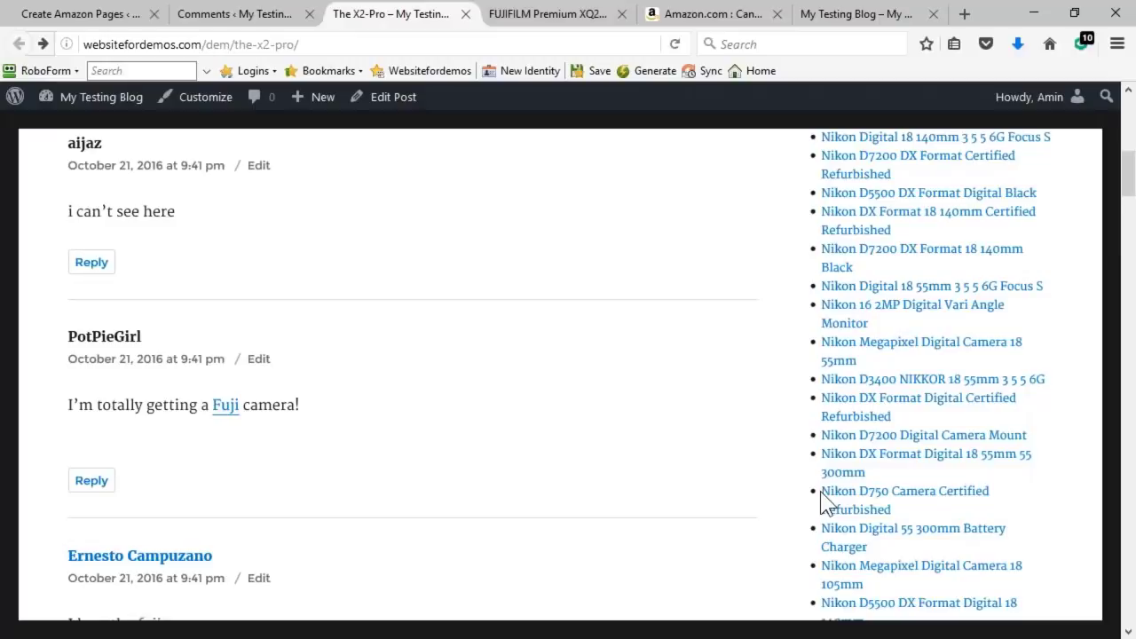
scroll(701, 515, "up", 15)
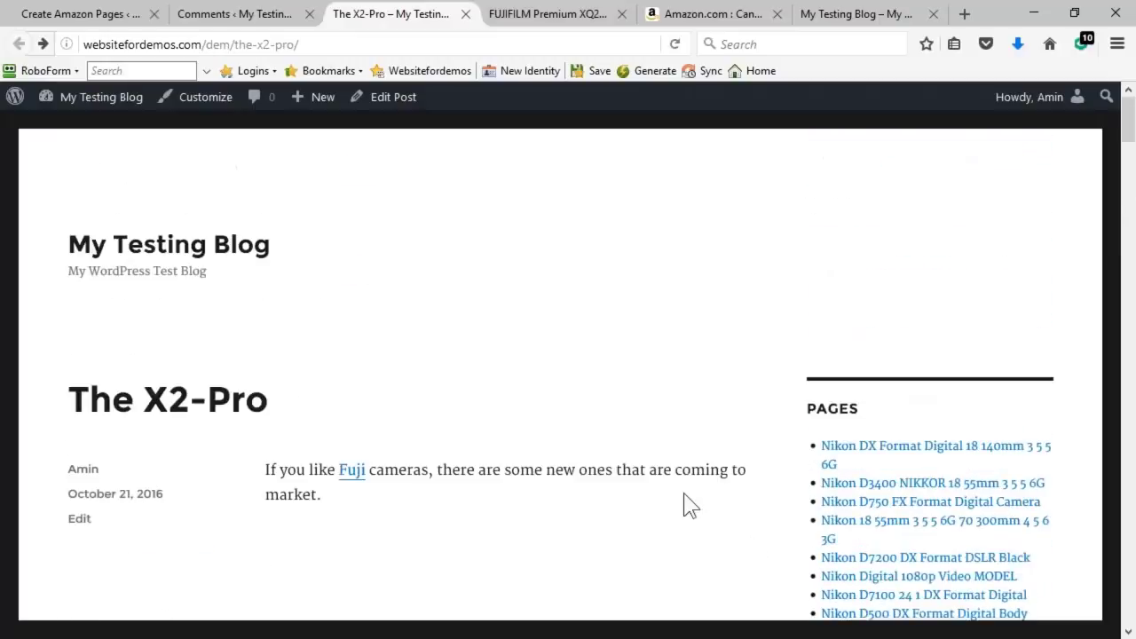
left_click(238, 15)
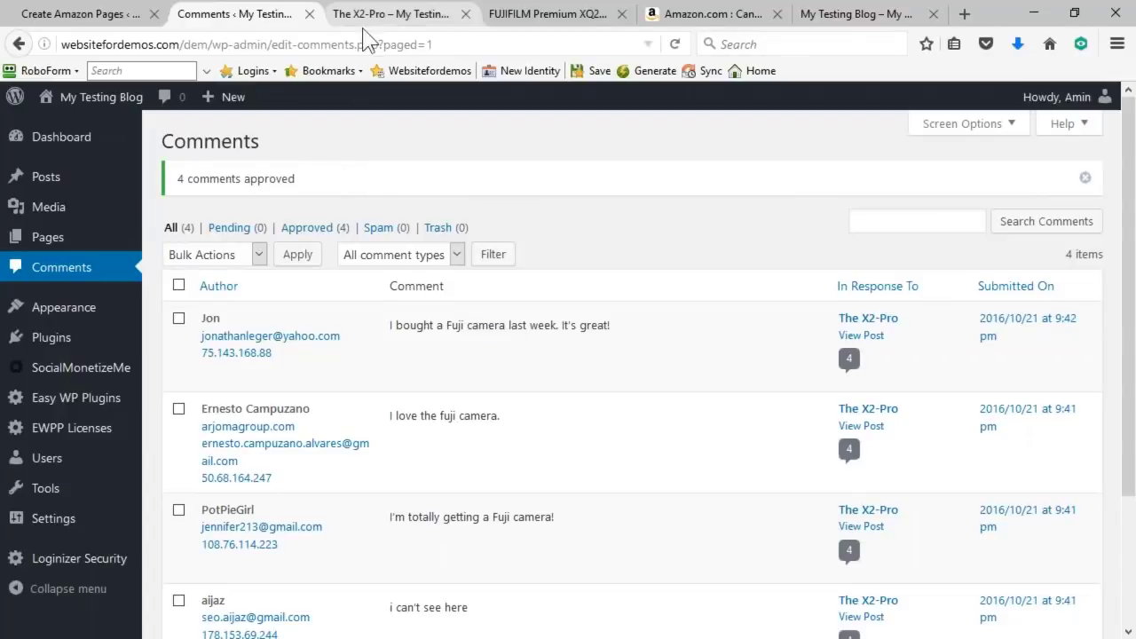
left_click(403, 14)
scroll(350, 426, "down", 2)
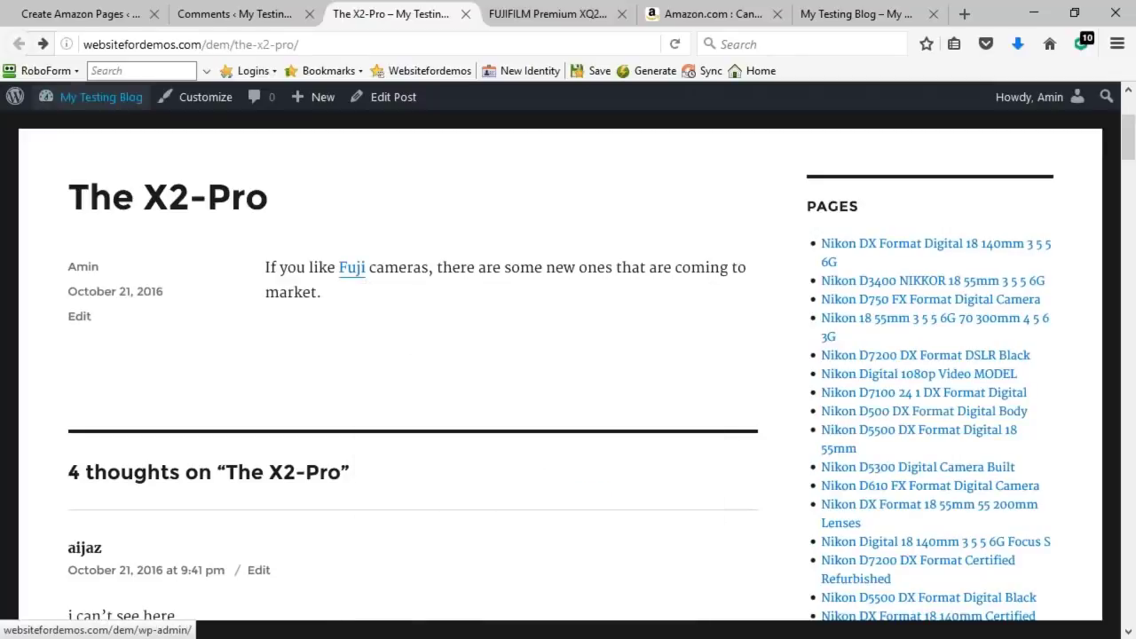
left_click(235, 13)
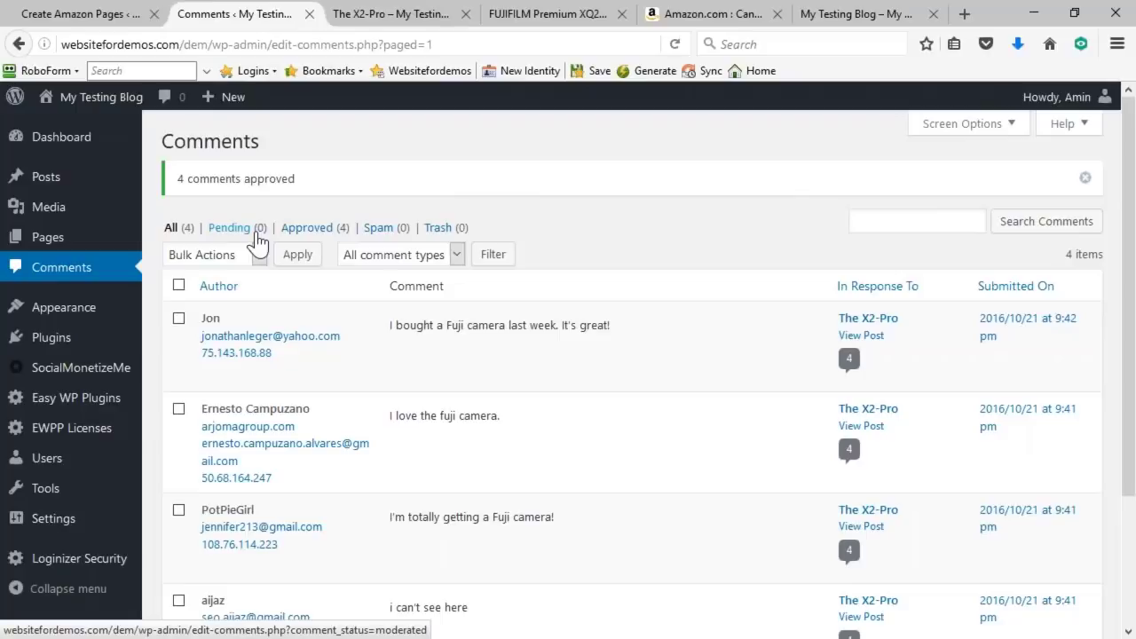
scroll(330, 304, "down", 3)
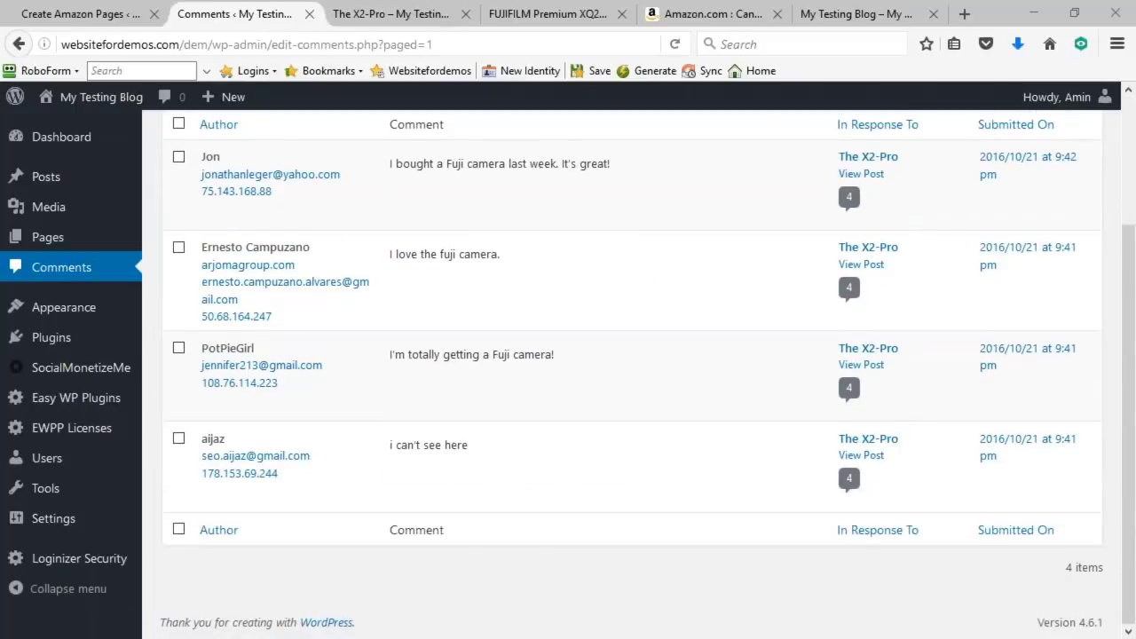
left_click(392, 16)
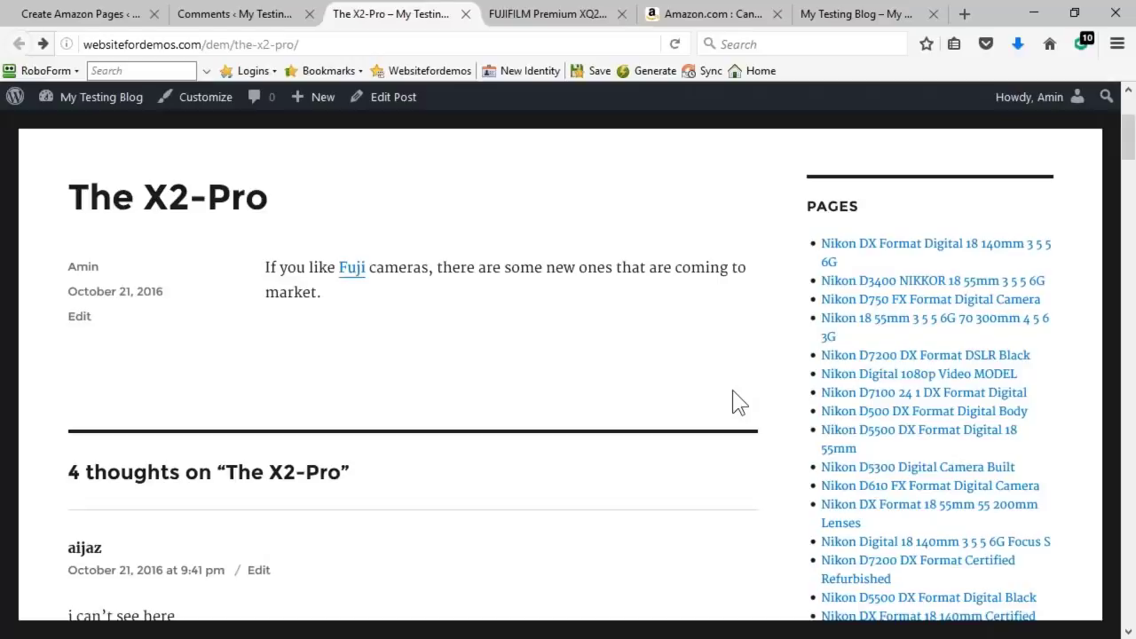
- Start a new image link in SocialMonetizeMe and set its keyword to "dslr"
left_click(238, 21)
mouse_move(105, 384)
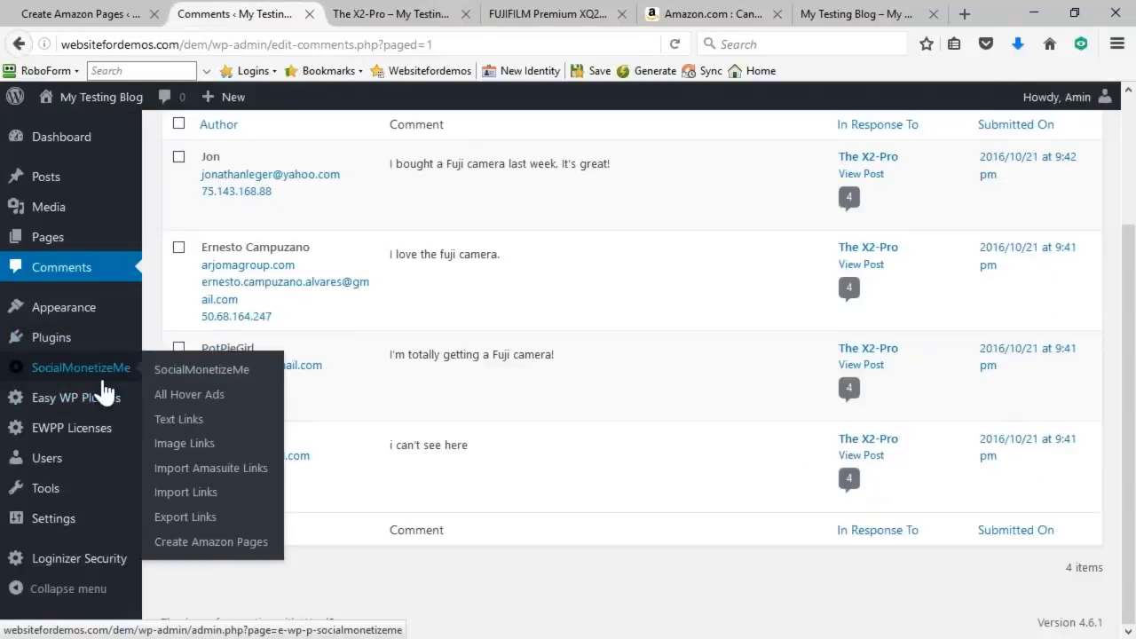
left_click(188, 443)
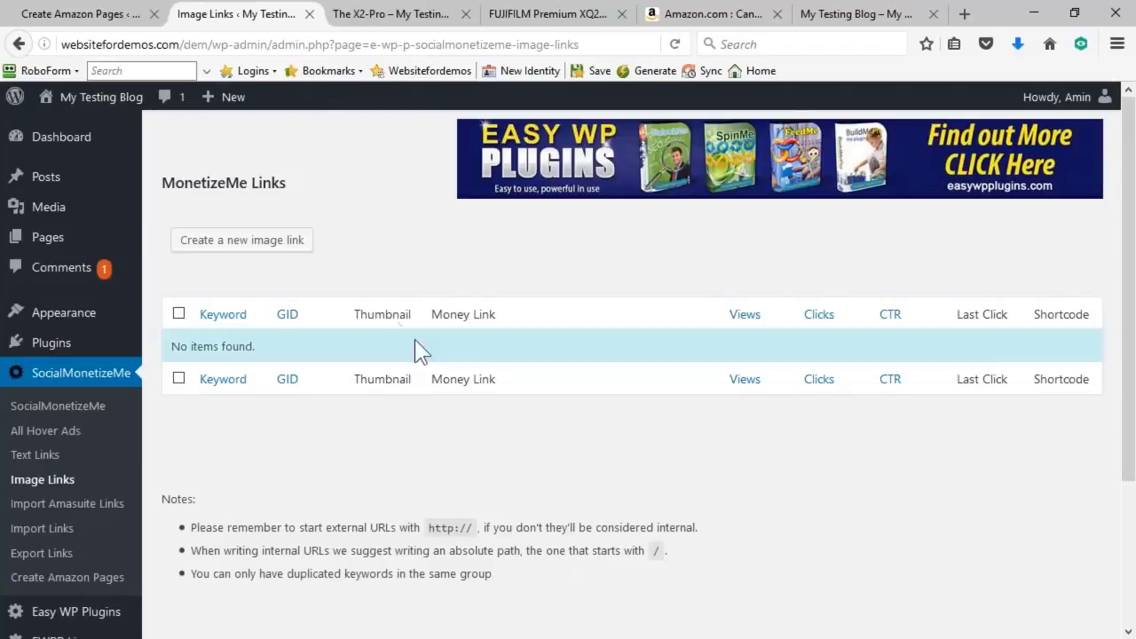
left_click(259, 244)
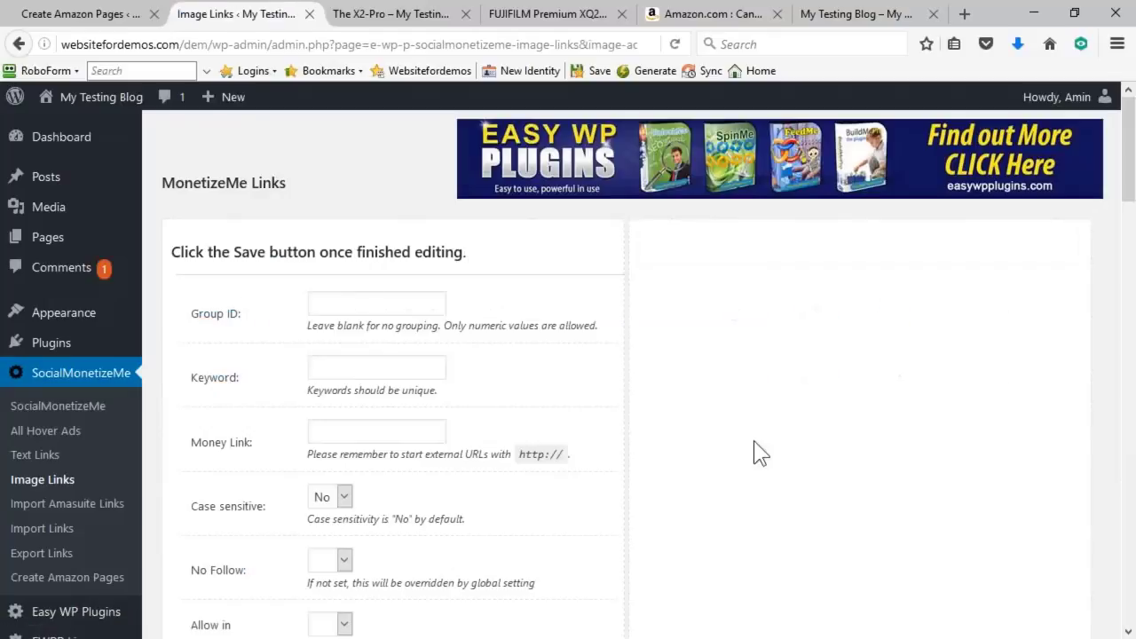
scroll(745, 450, "down", 2)
left_click(412, 267)
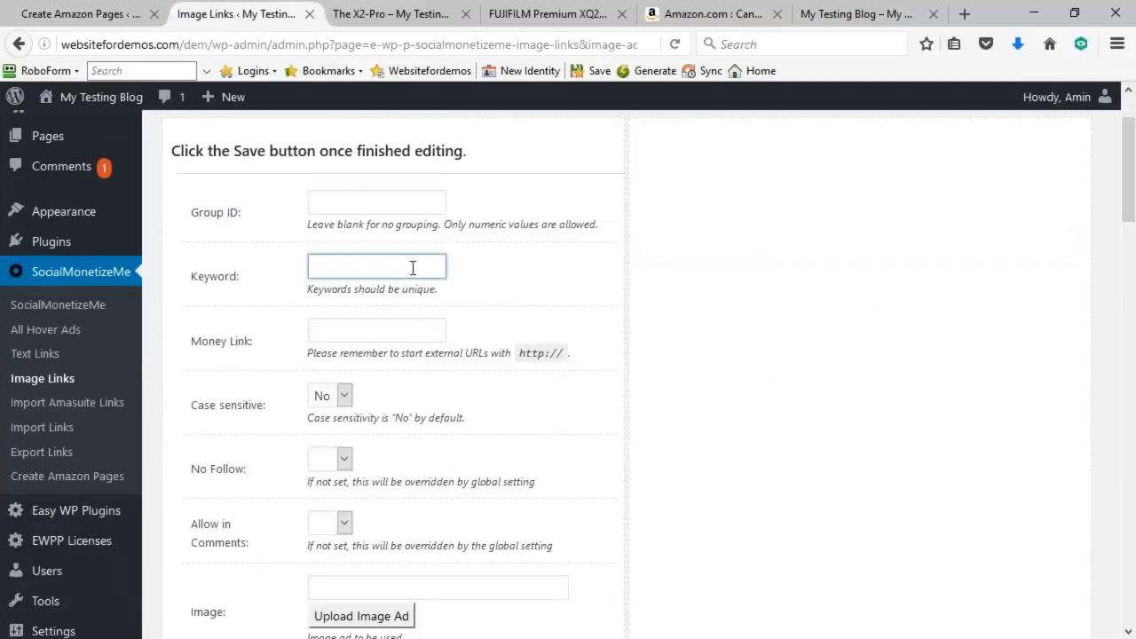
type("dslr")
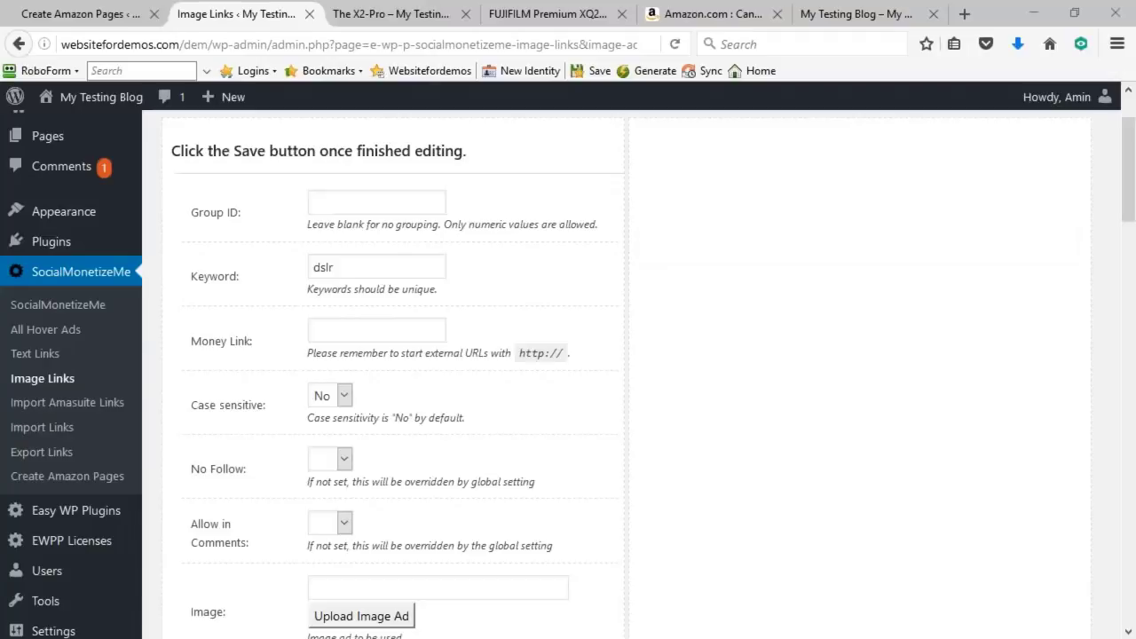
- Fill in the dslr image link's money link with the ClickBank affiliate URL and set its image to the beginners product thumbnail URL
left_click(374, 330)
key("ctrl+v")
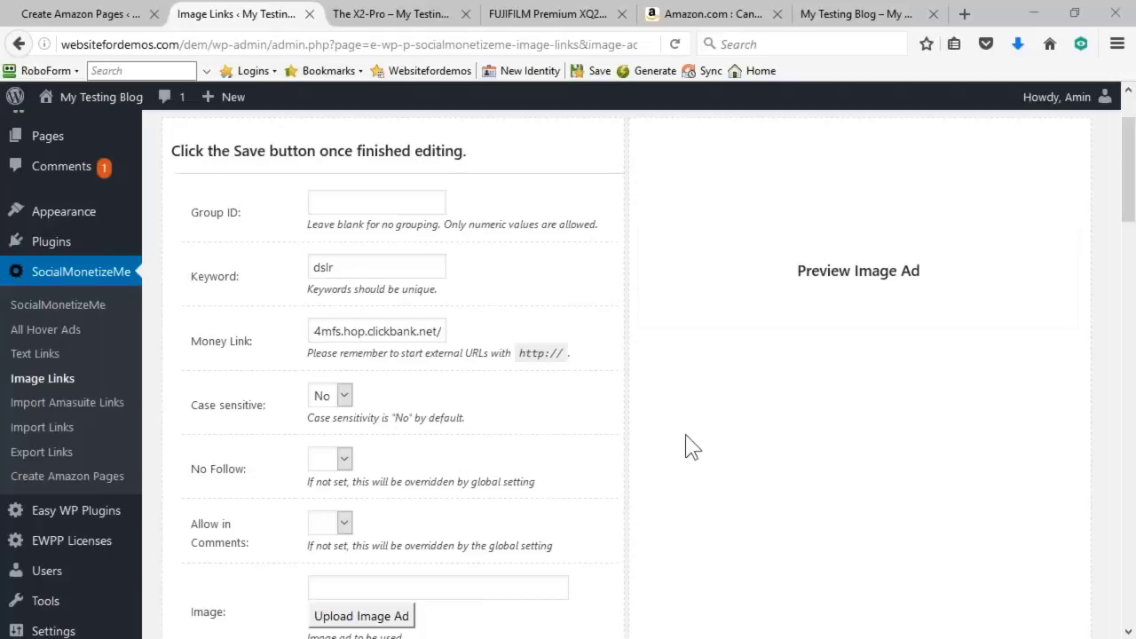
scroll(657, 337, "down", 2)
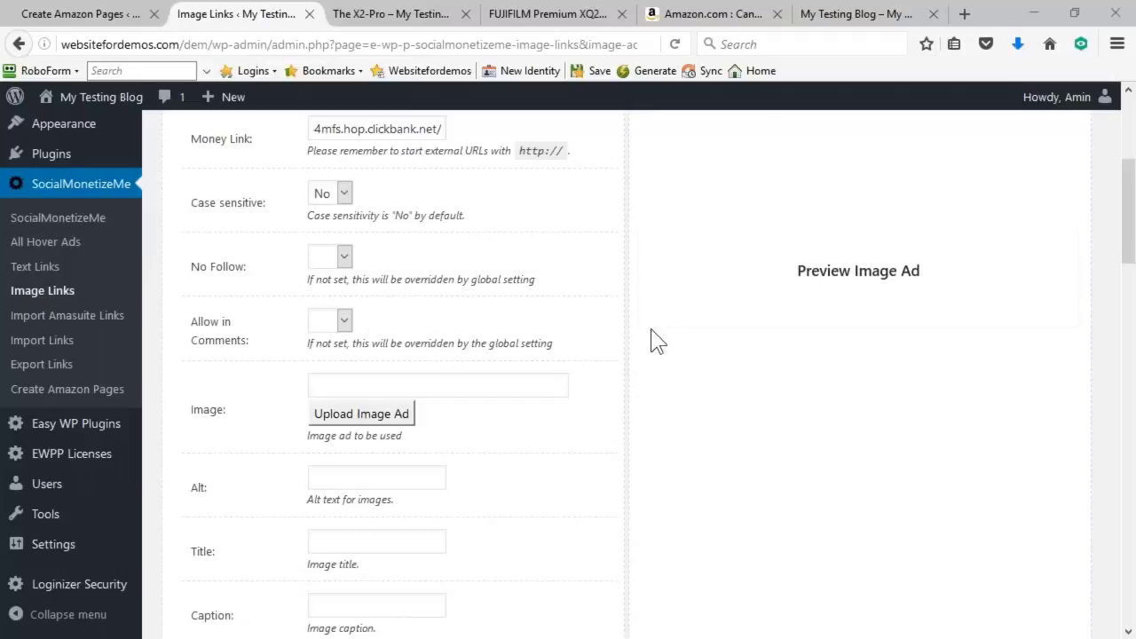
scroll(666, 317, "down", 1)
left_click(428, 285)
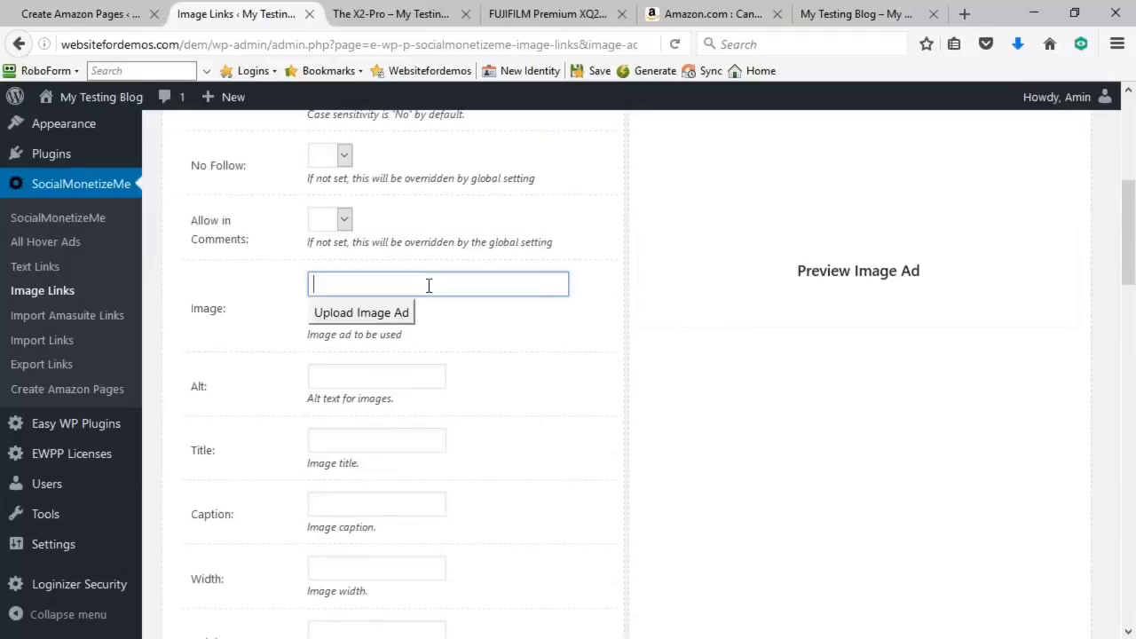
key("ctrl+v")
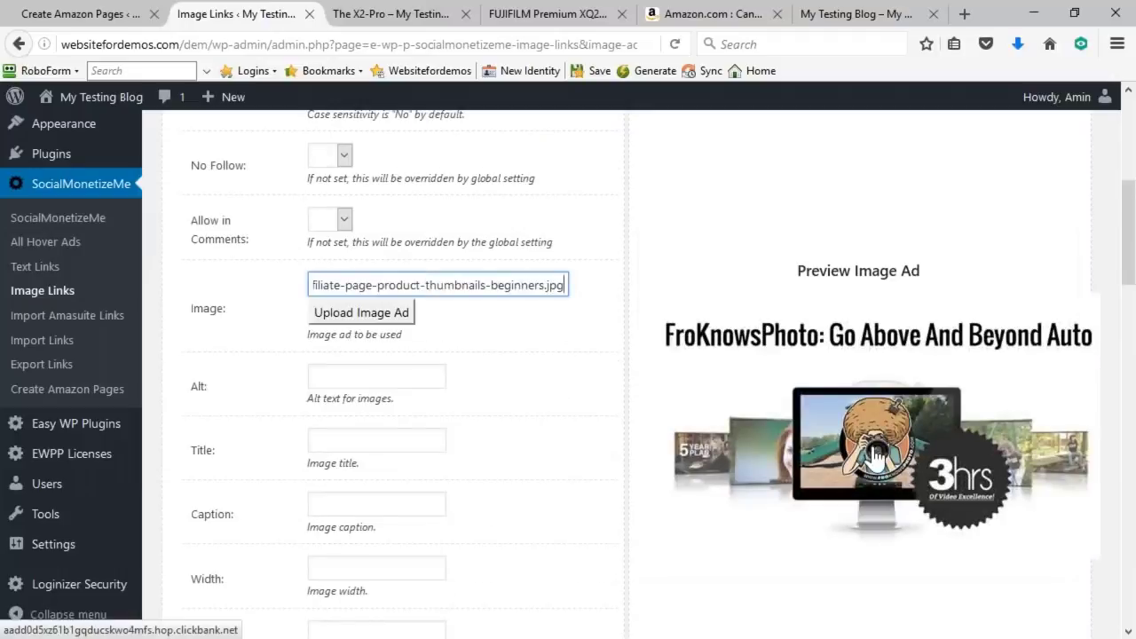
- Set the dslr image link to open in a new window or tab, review its settings, and add the link
scroll(680, 421, "down", 4)
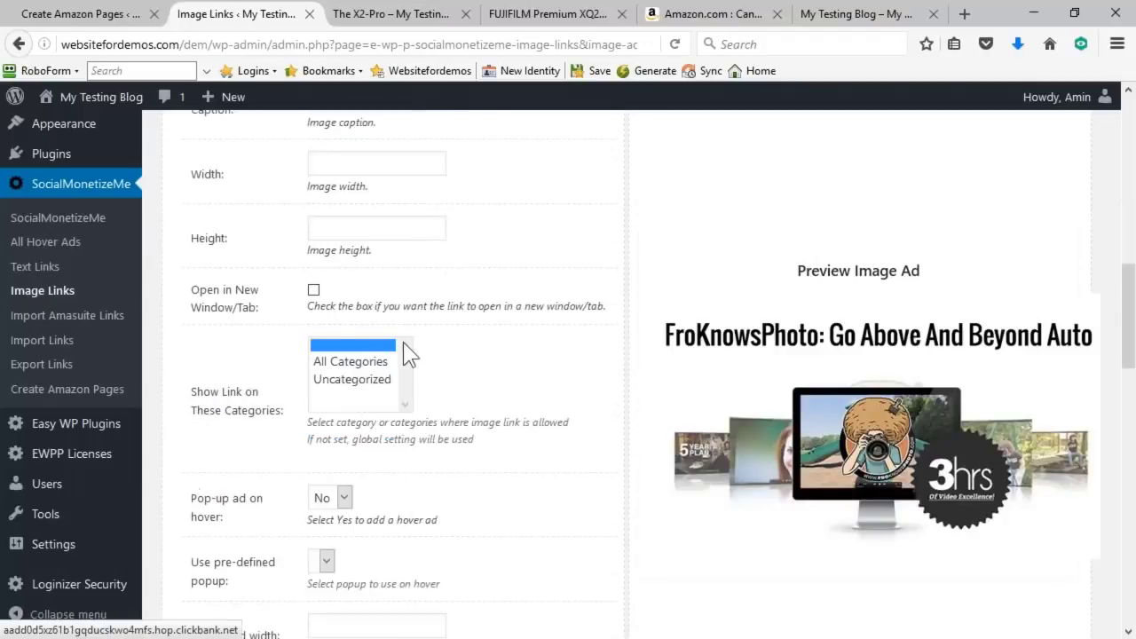
left_click(313, 290)
scroll(509, 379, "down", 3)
scroll(508, 379, "down", 8)
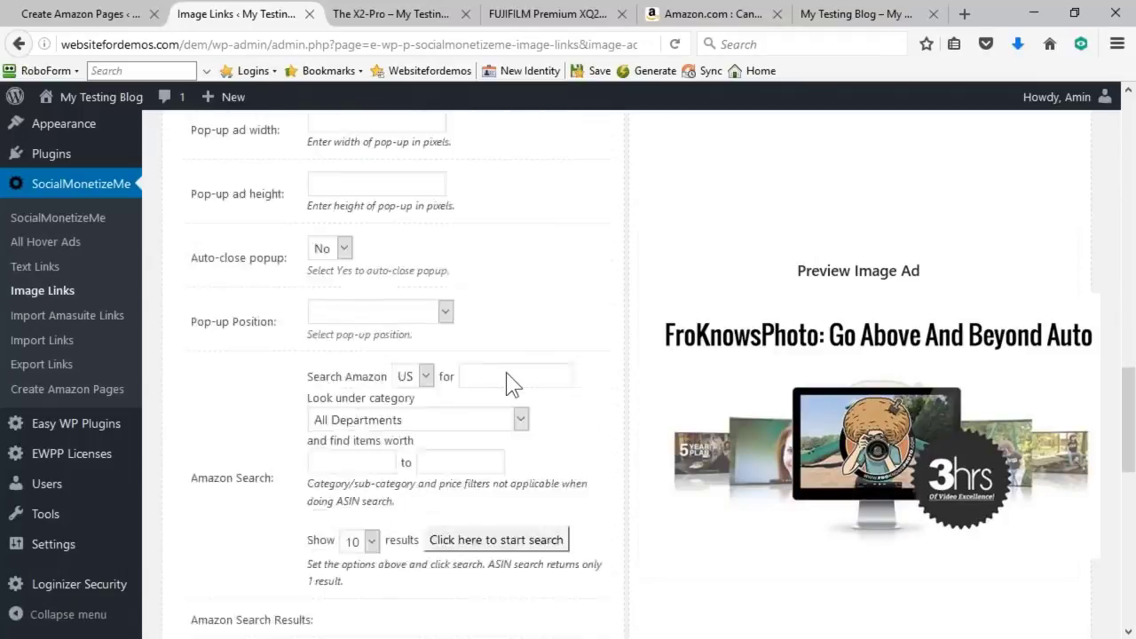
scroll(603, 444, "up", 15)
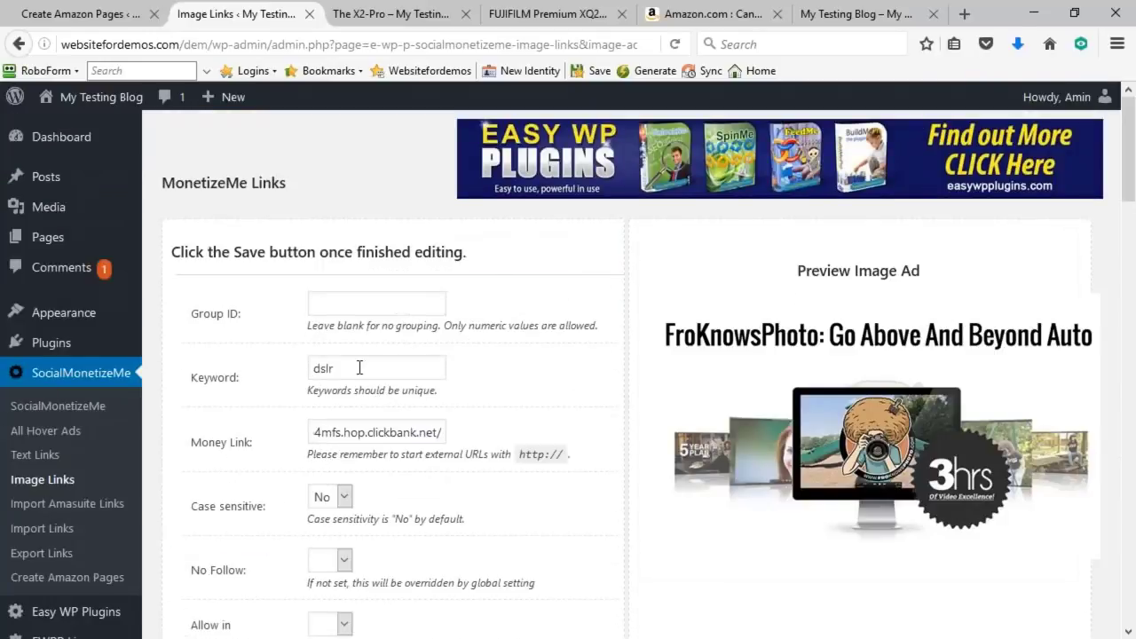
scroll(359, 367, "down", 2)
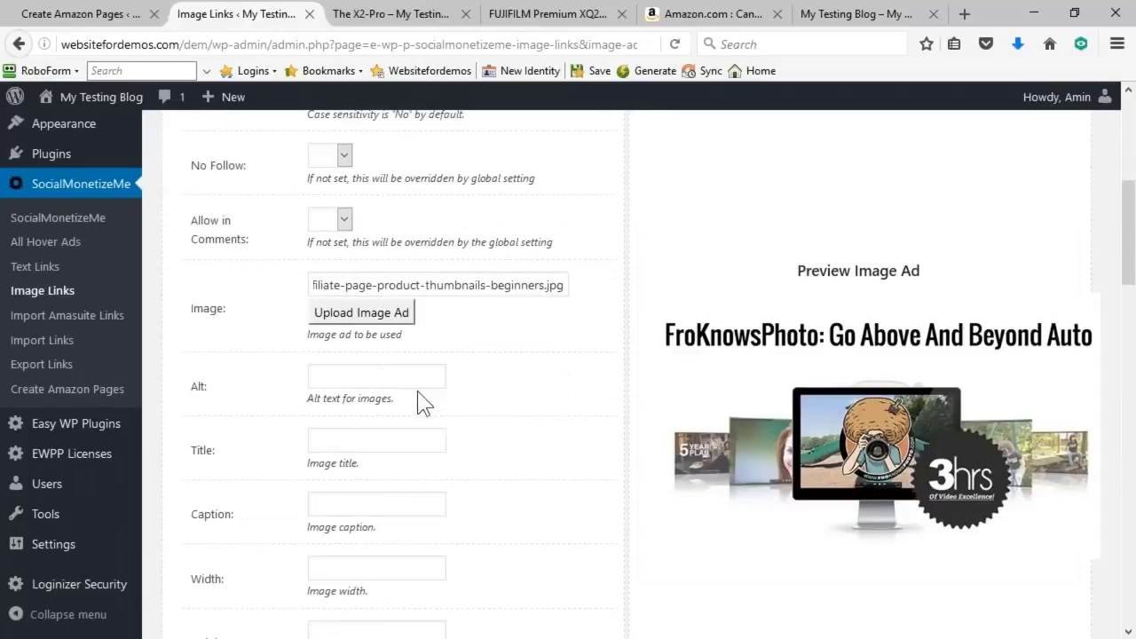
scroll(887, 471, "down", 10)
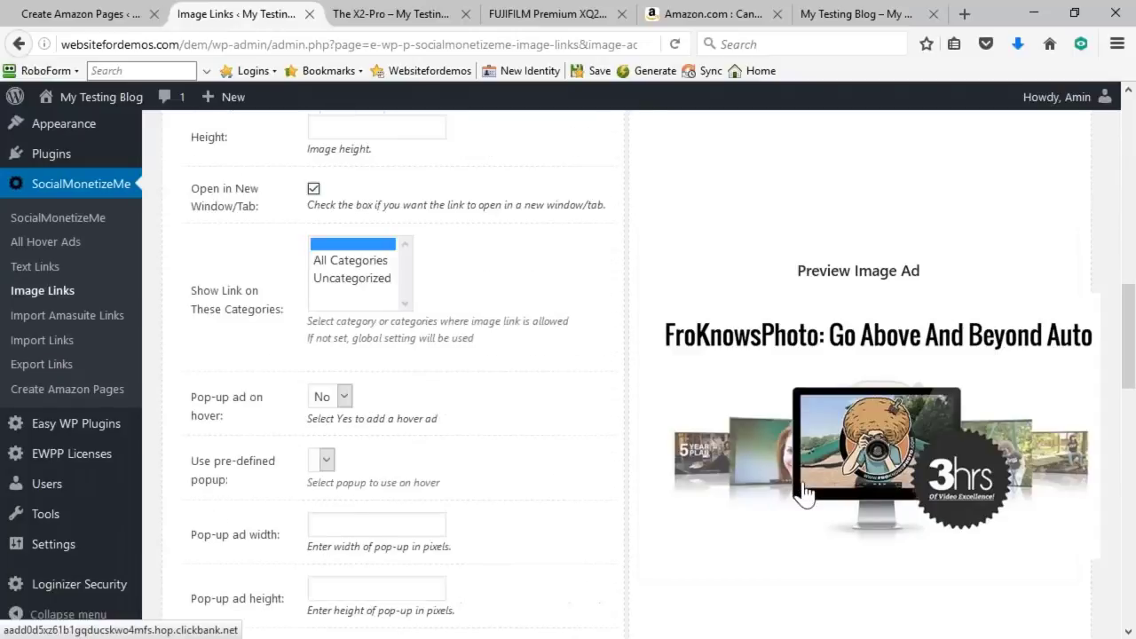
scroll(788, 497, "down", 5)
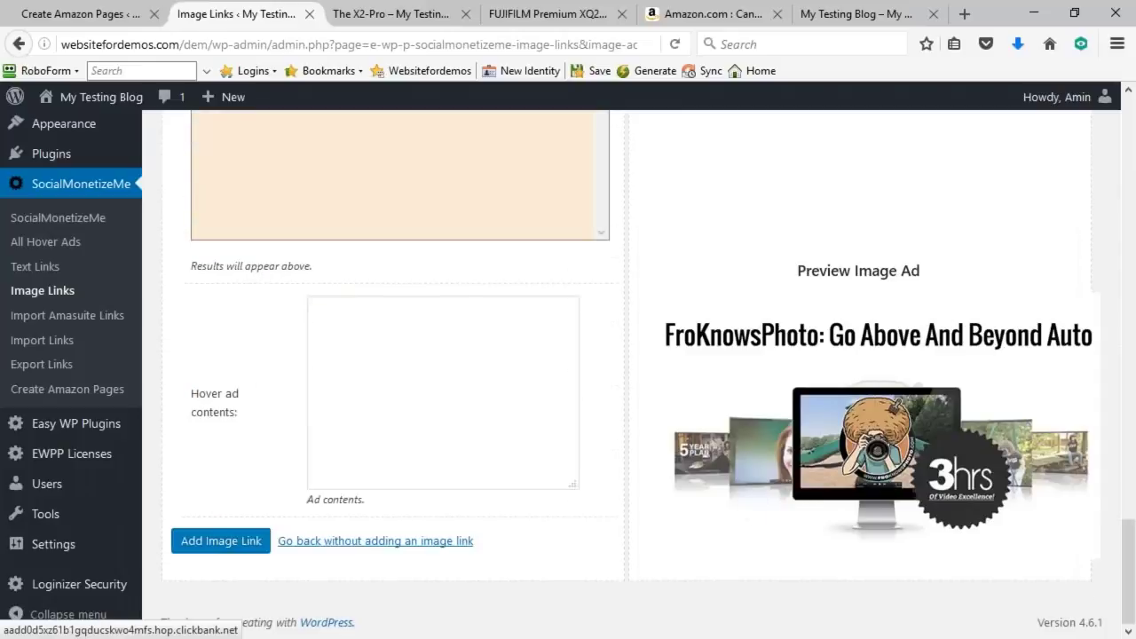
left_click(222, 543)
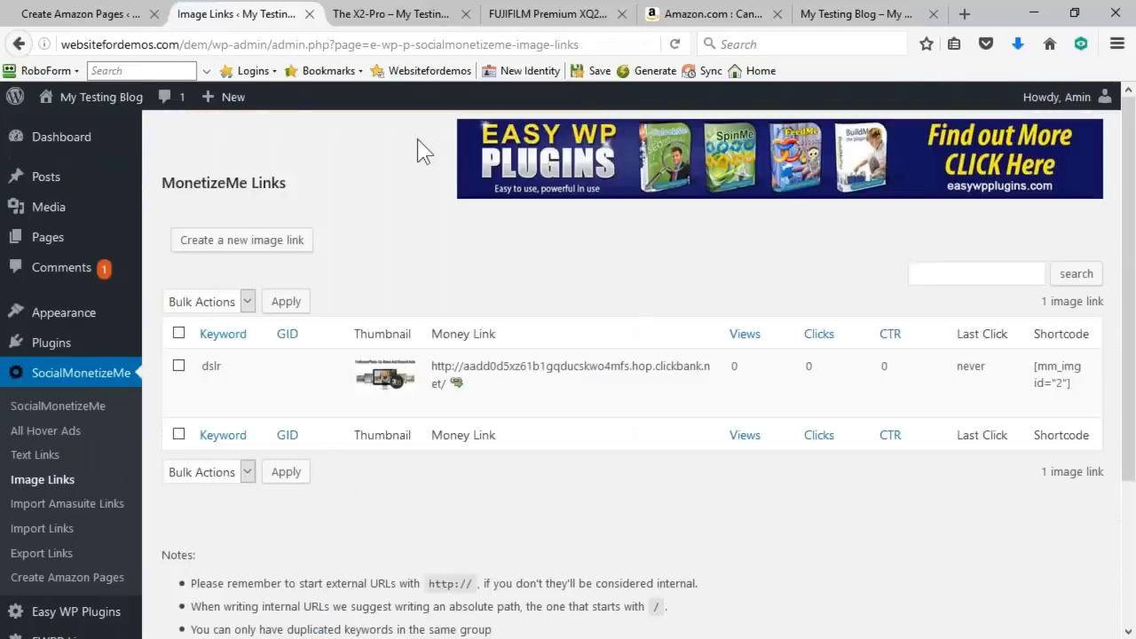
- Go to the published X2-Pro post and open it for editing
left_click(395, 18)
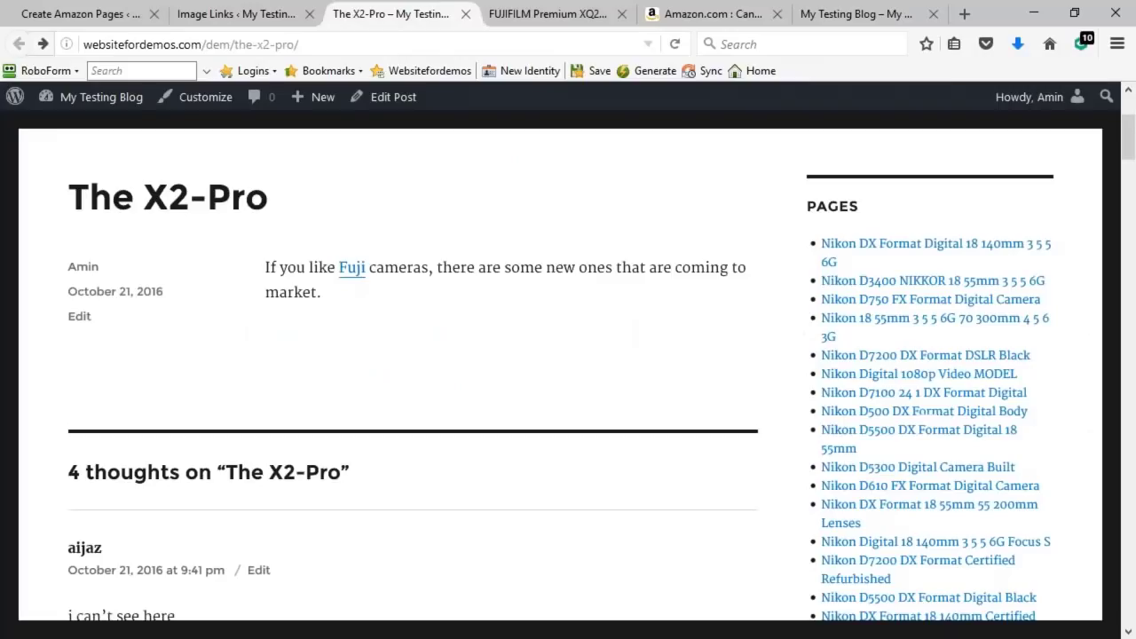
right_click(578, 179)
left_click(683, 197)
left_click(401, 102)
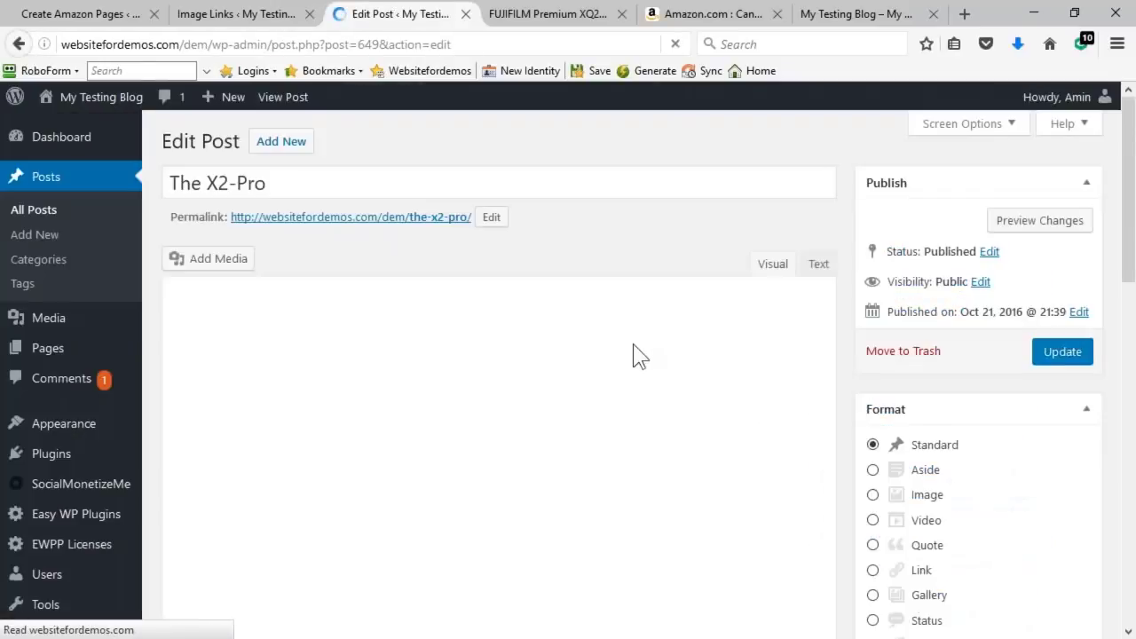
- Copy the Fuji cameras sentence and paste it three times below the original as separate paragraphs
key("ctrl+a")
key("ctrl+c")
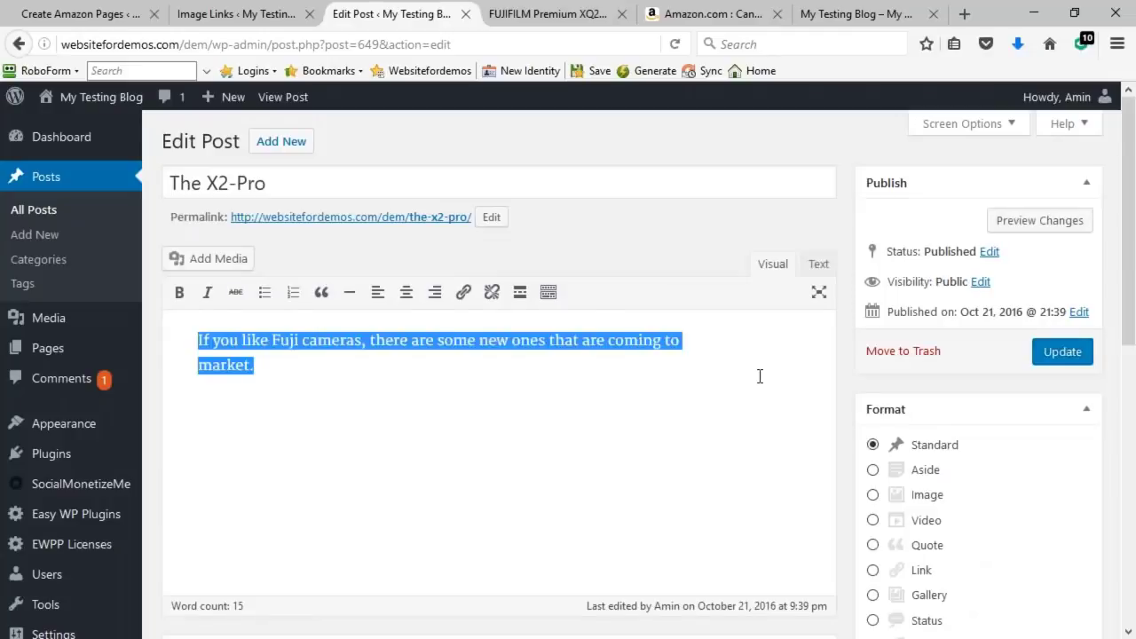
key("Right")
key("Return")
key("ctrl+v")
key("ctrl+v")
key("Return")
key("ctrl+v")
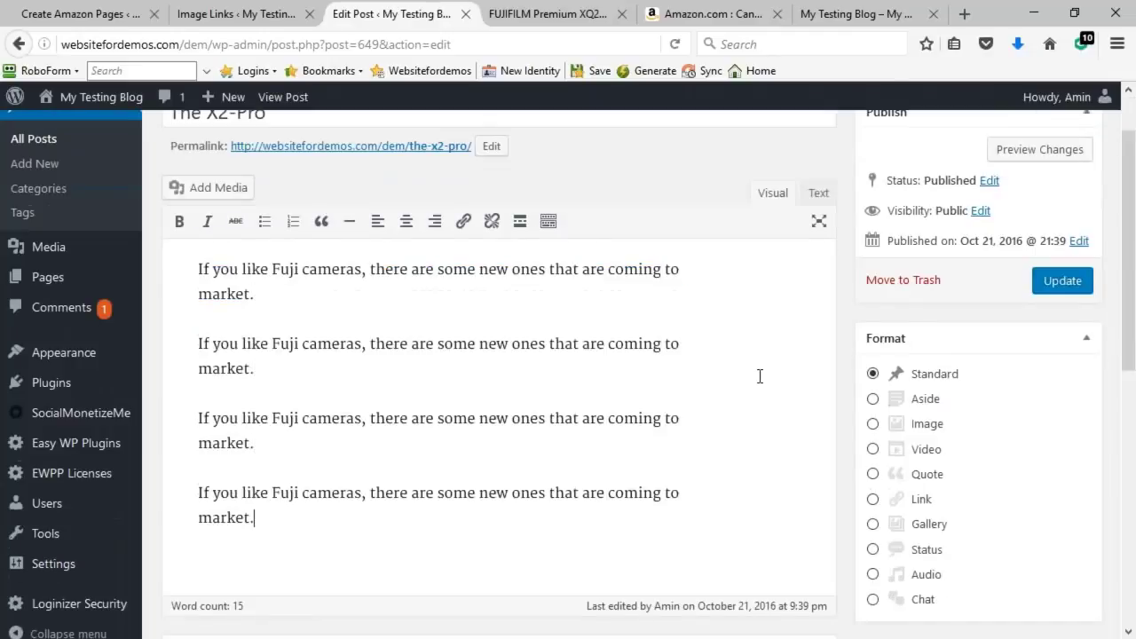
- Add the closing line "So if you have dslr camera and want some extra stuff...." and update the post
key("Return")
type("So i")
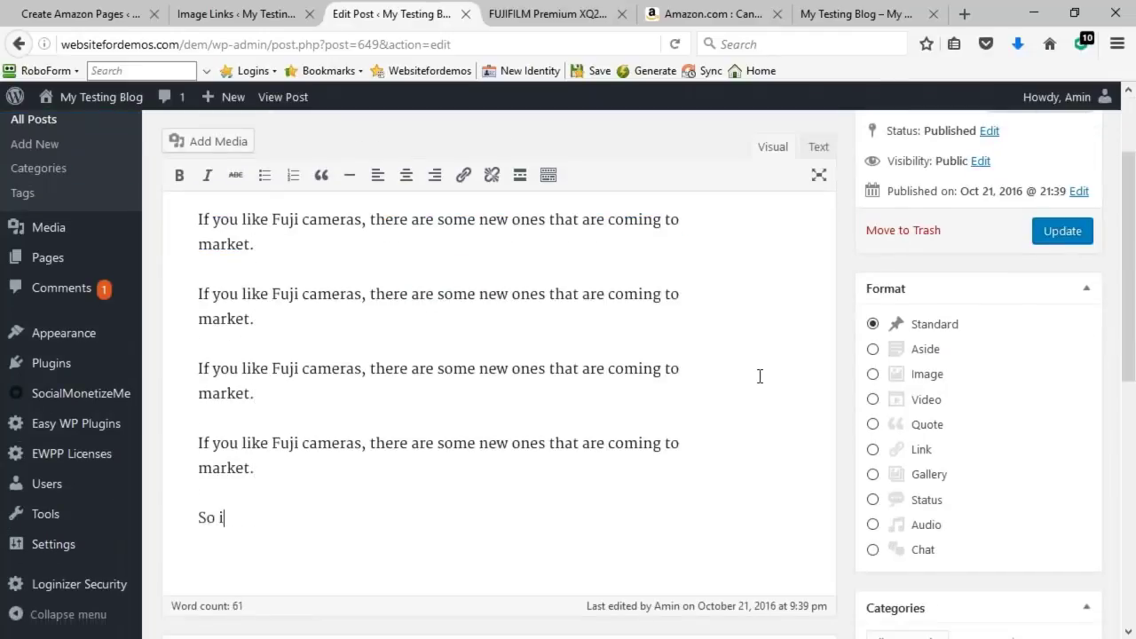
type("f you have dslr ")
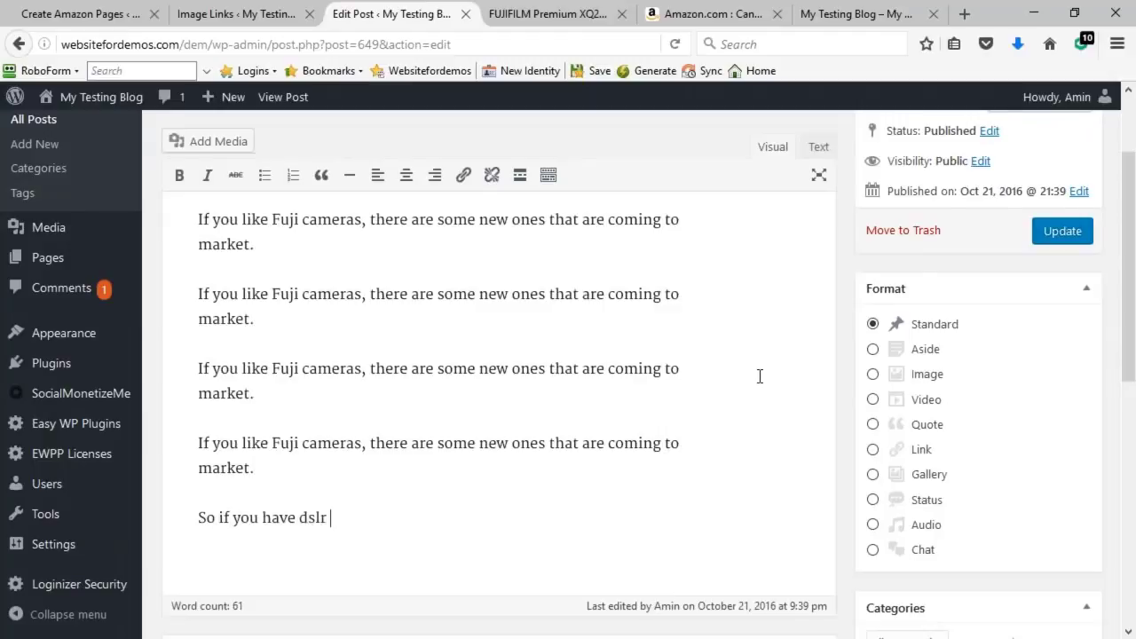
type("camera and want s")
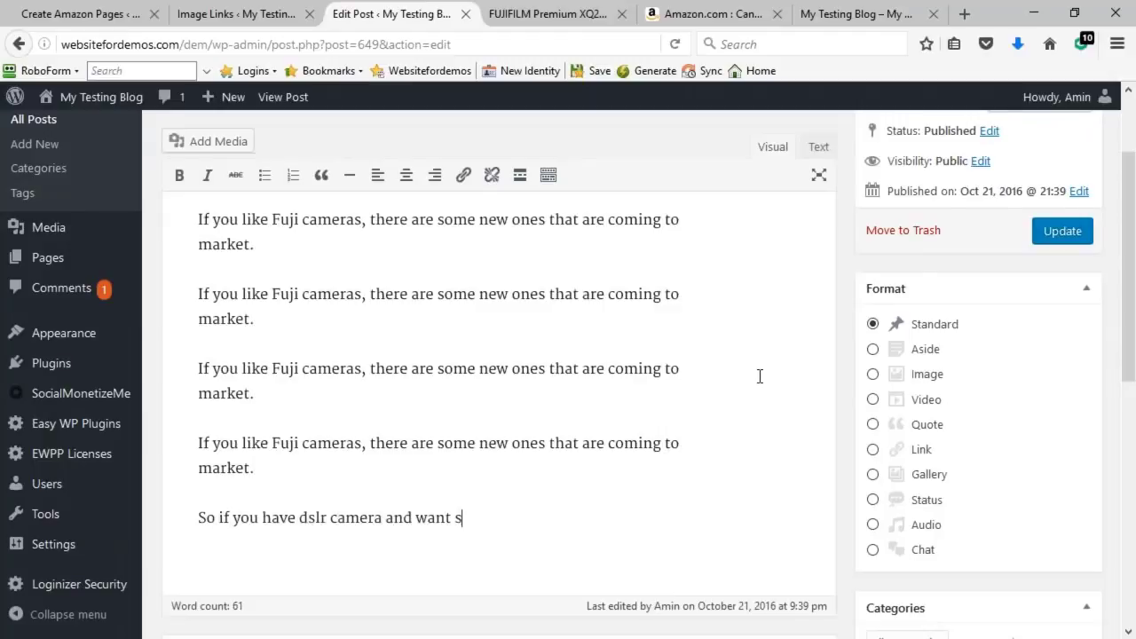
type("ome extra stuff....")
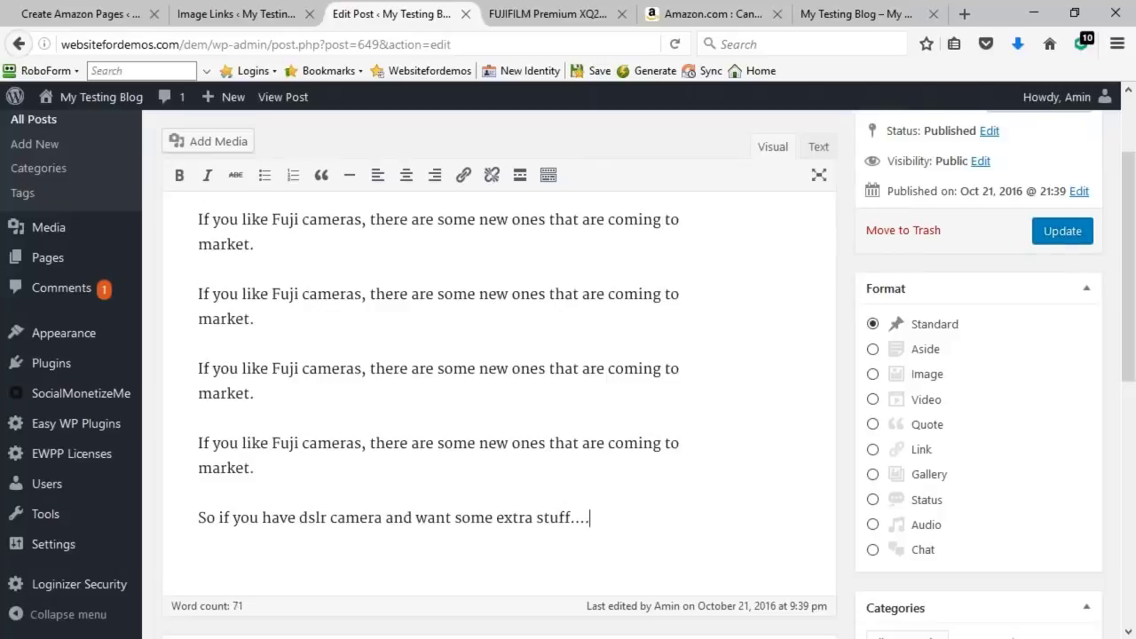
left_click(1056, 230)
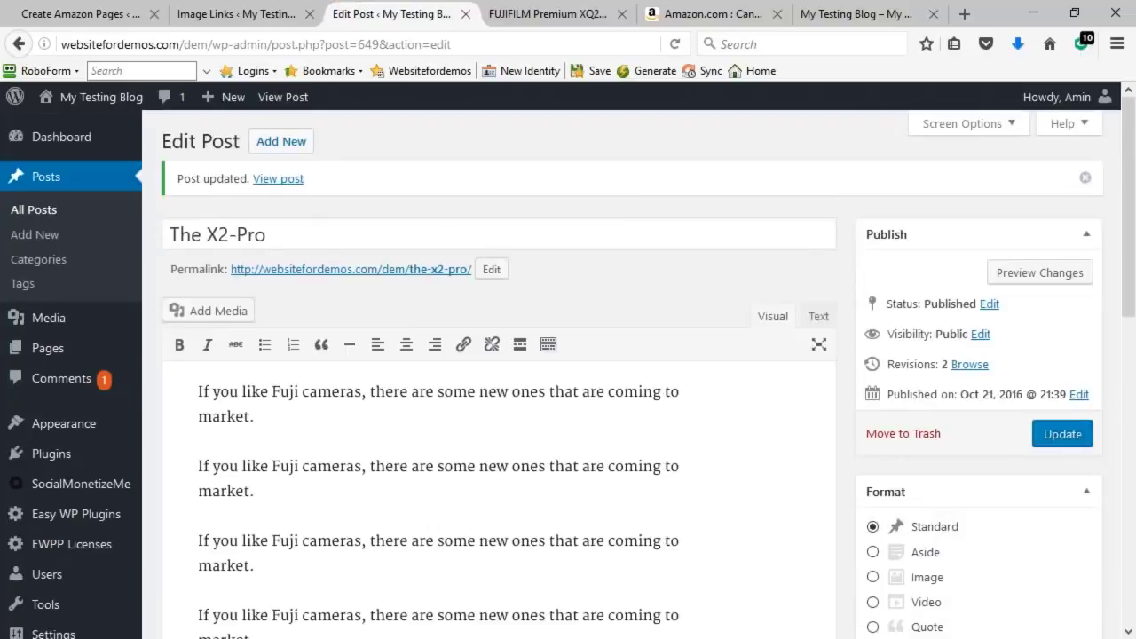
left_click(532, 14)
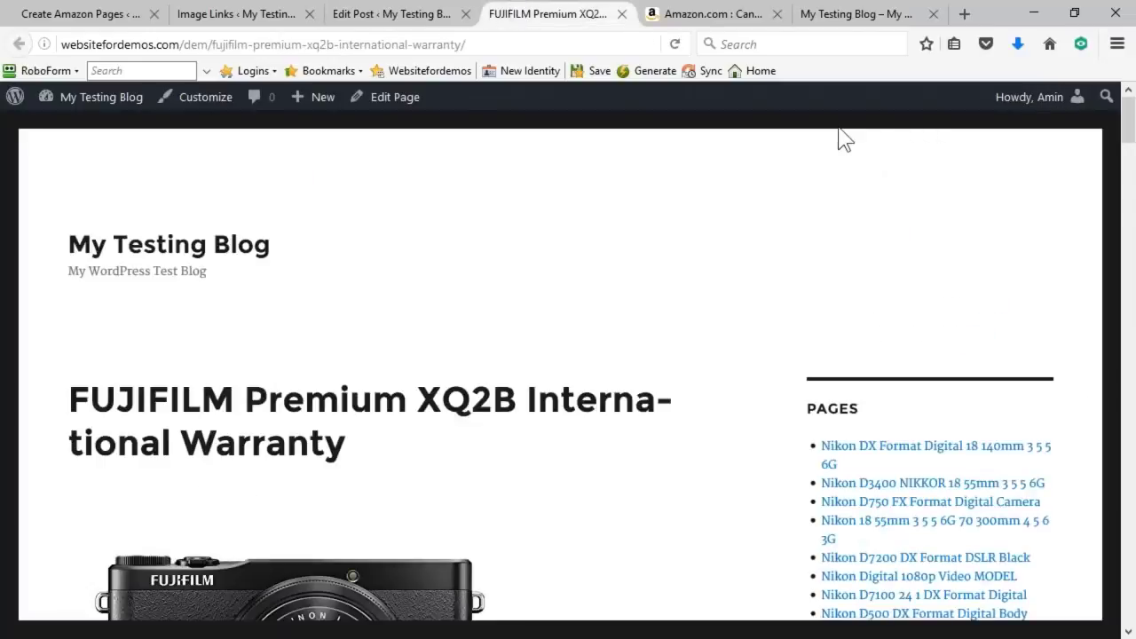
right_click(854, 158)
left_click(956, 177)
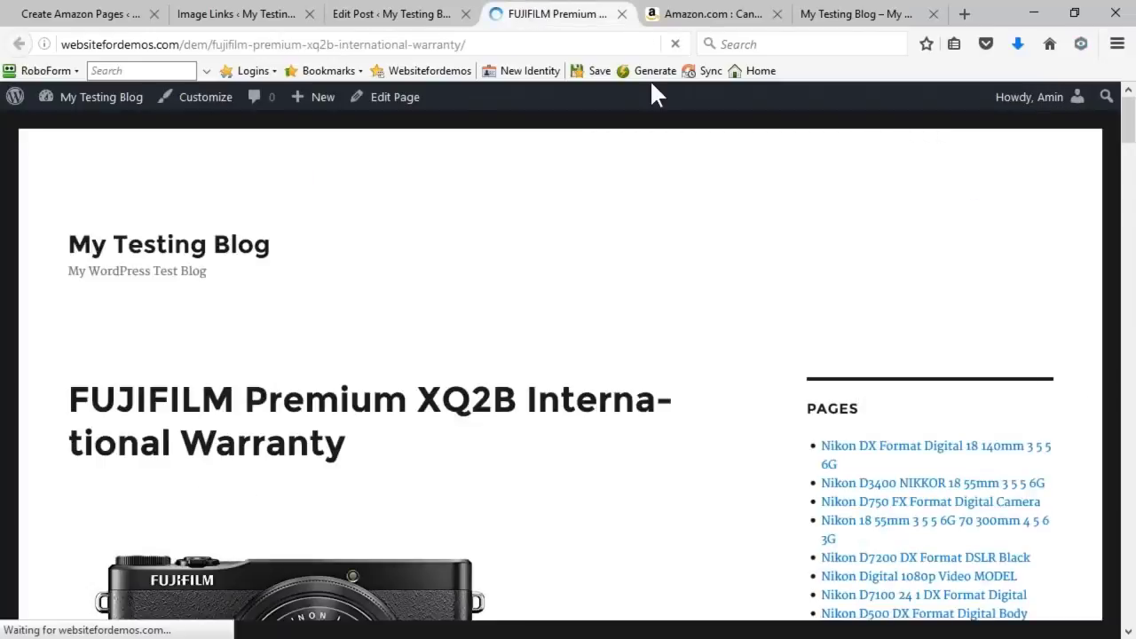
- View the updated X2-Pro post in a new tab and inspect its first image ad and the Fuji hover ad
left_click(436, 16)
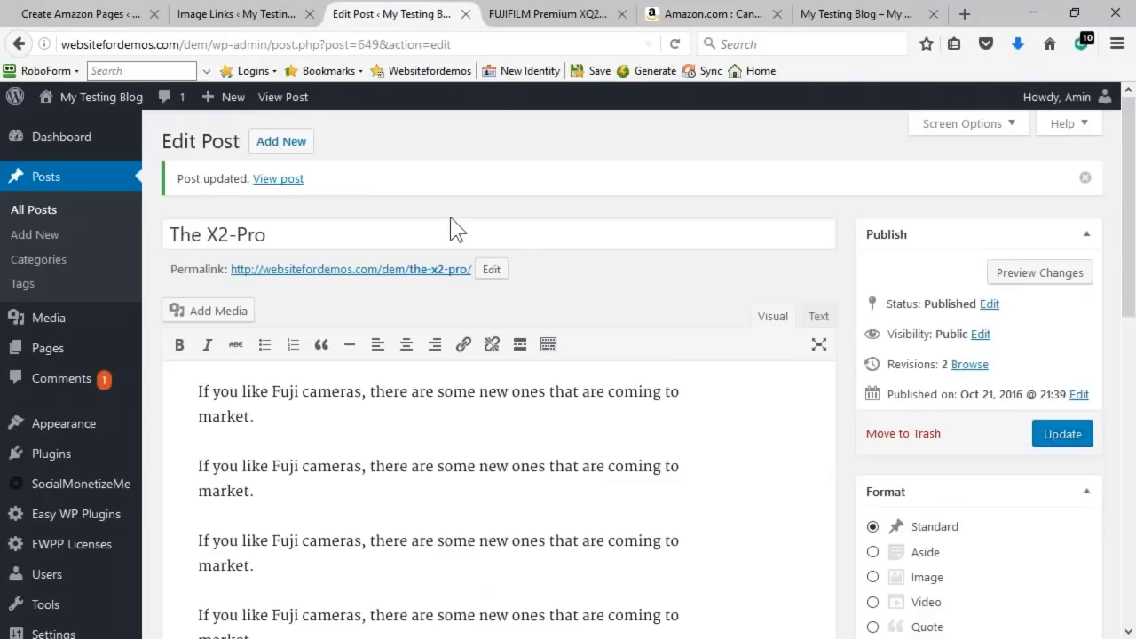
middle_click(298, 188)
left_click(492, 16)
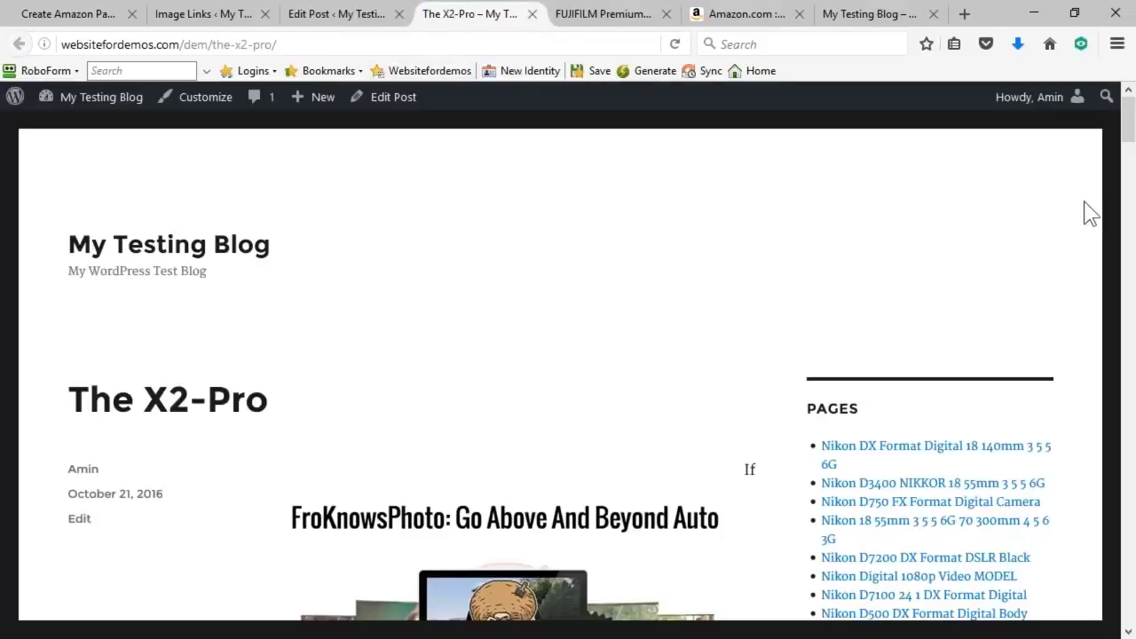
scroll(1039, 197, "down", 4)
scroll(1039, 197, "down", 2)
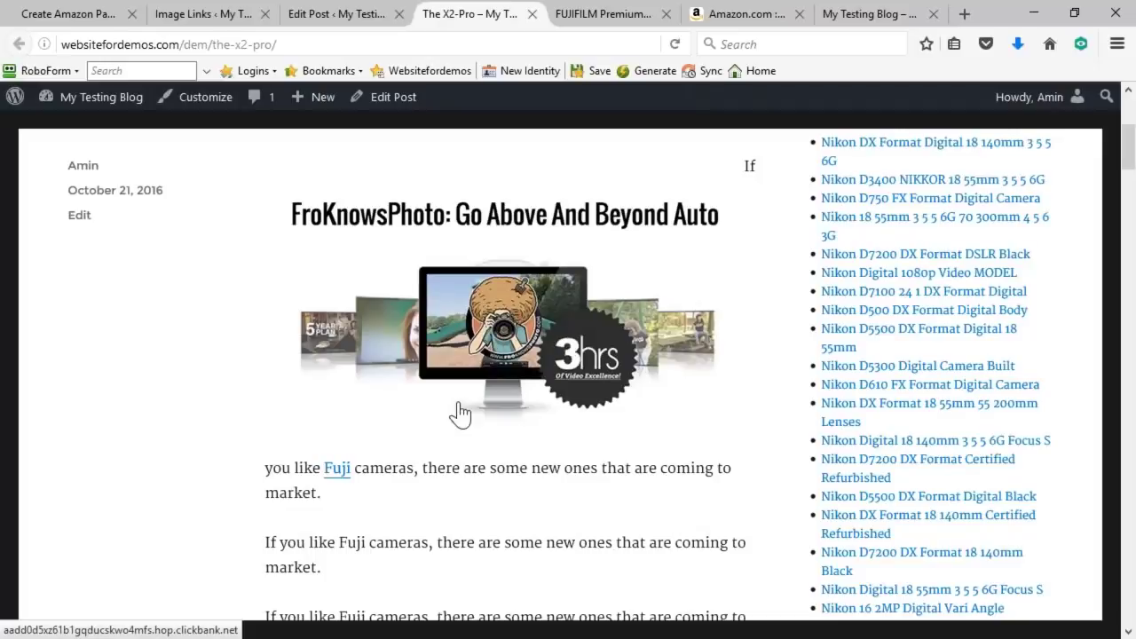
mouse_move(334, 479)
scroll(333, 479, "down", 4)
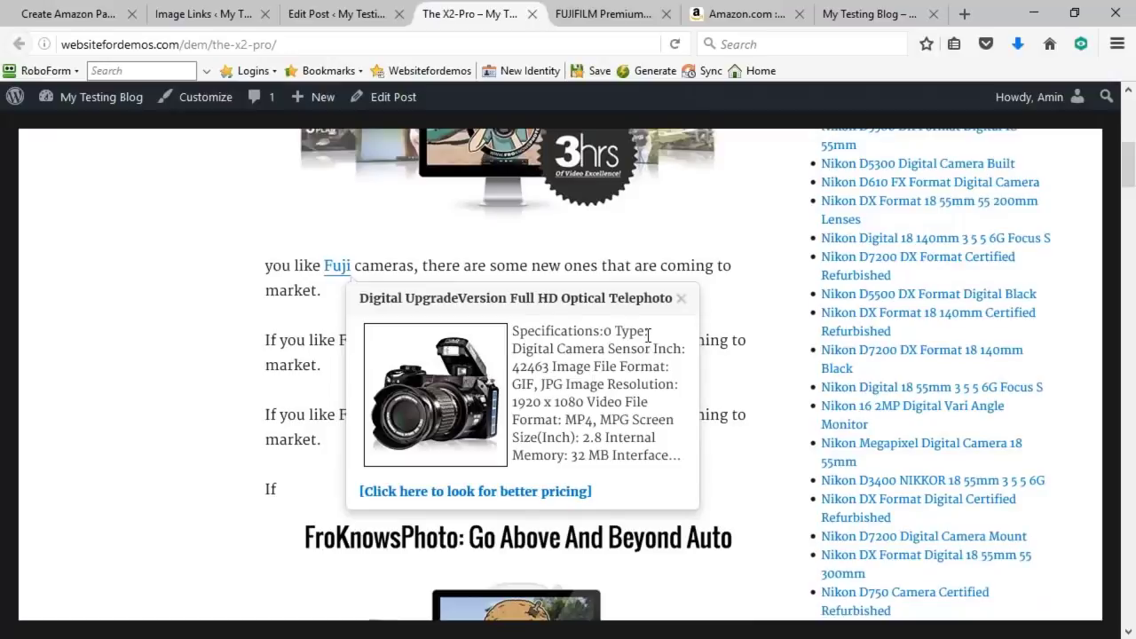
left_click(680, 299)
- Examine how the image ads are placed throughout the X2-Pro post, including around the dslr sentence
scroll(781, 343, "up", 3)
scroll(781, 342, "down", 12)
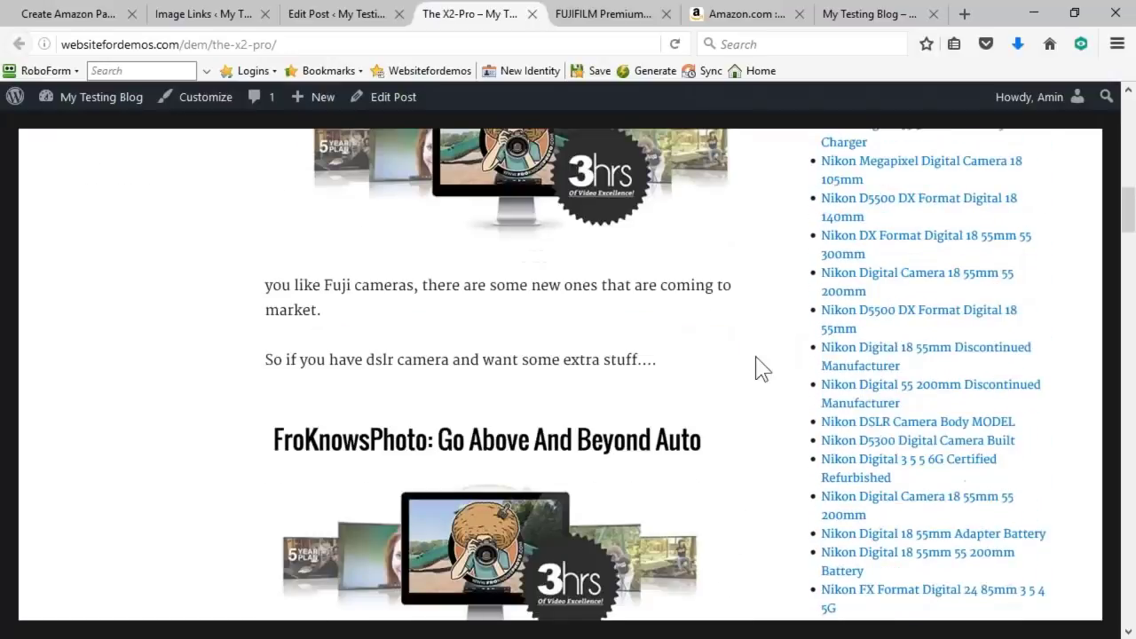
scroll(520, 405, "down", 2)
scroll(493, 441, "down", 6)
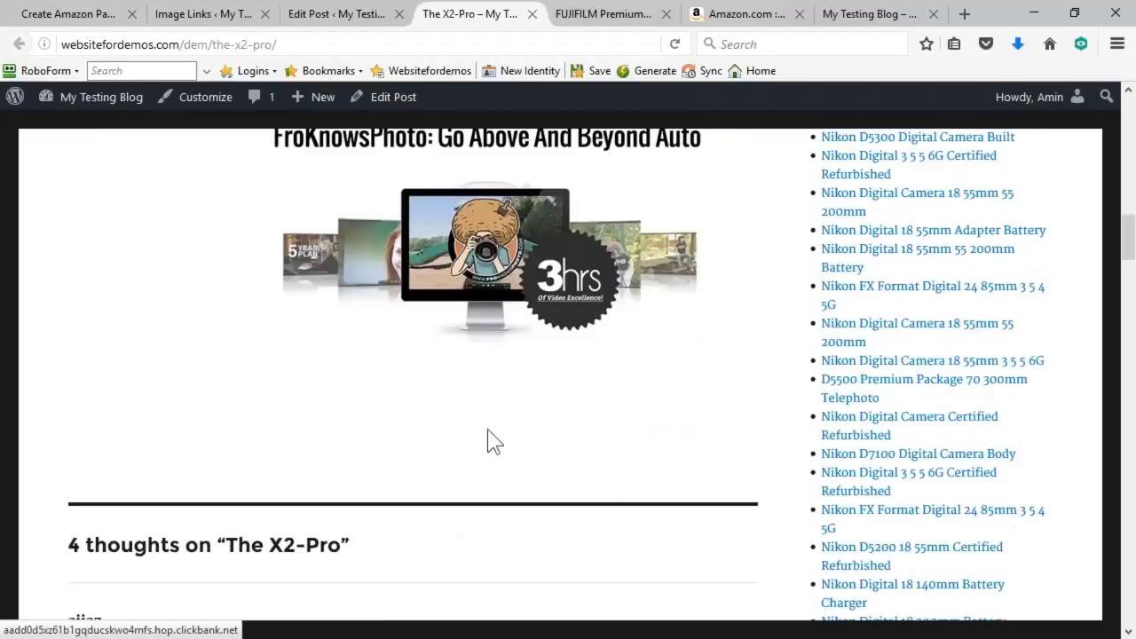
scroll(509, 408, "up", 10)
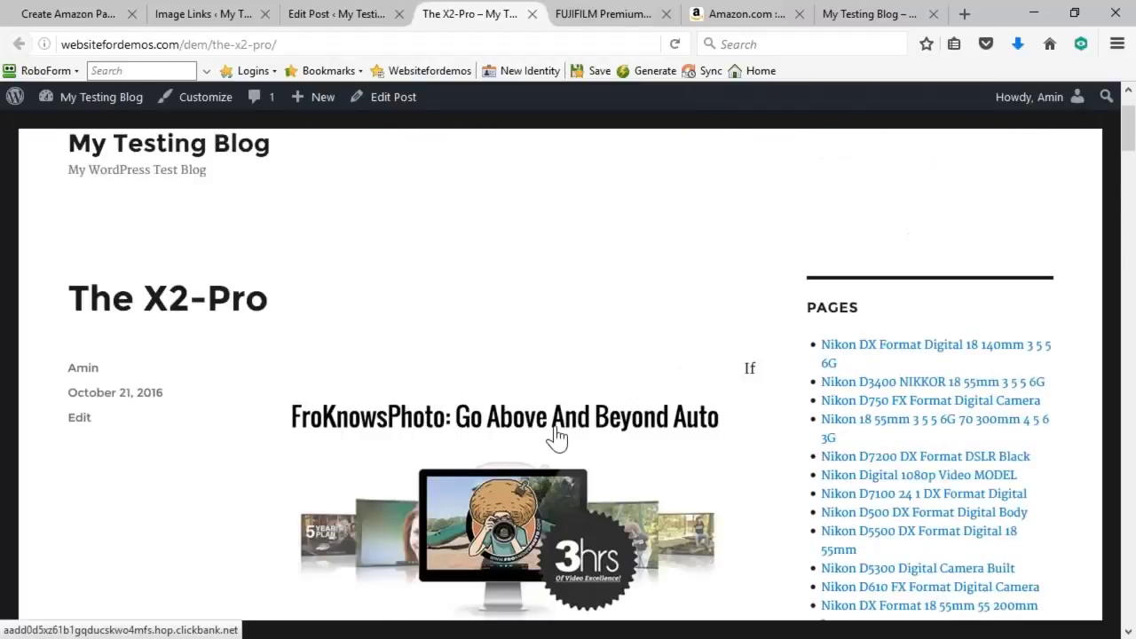
scroll(557, 437, "down", 2)
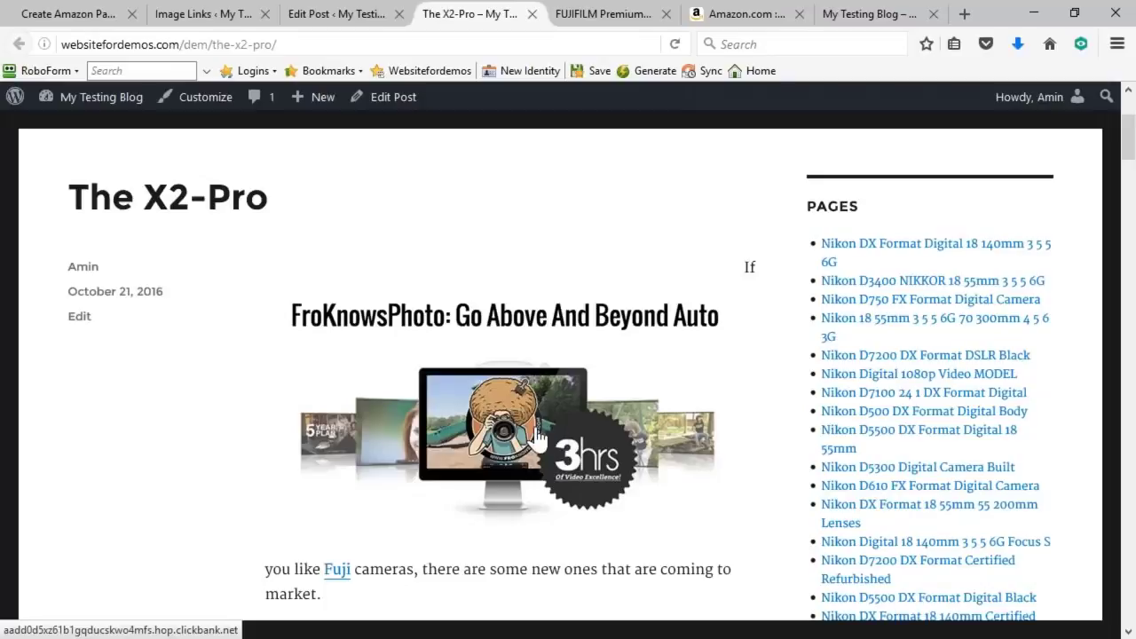
- Return to the image links list, switch to Social Multiplier, and start a new pin entry with custom images enabled
left_click(180, 16)
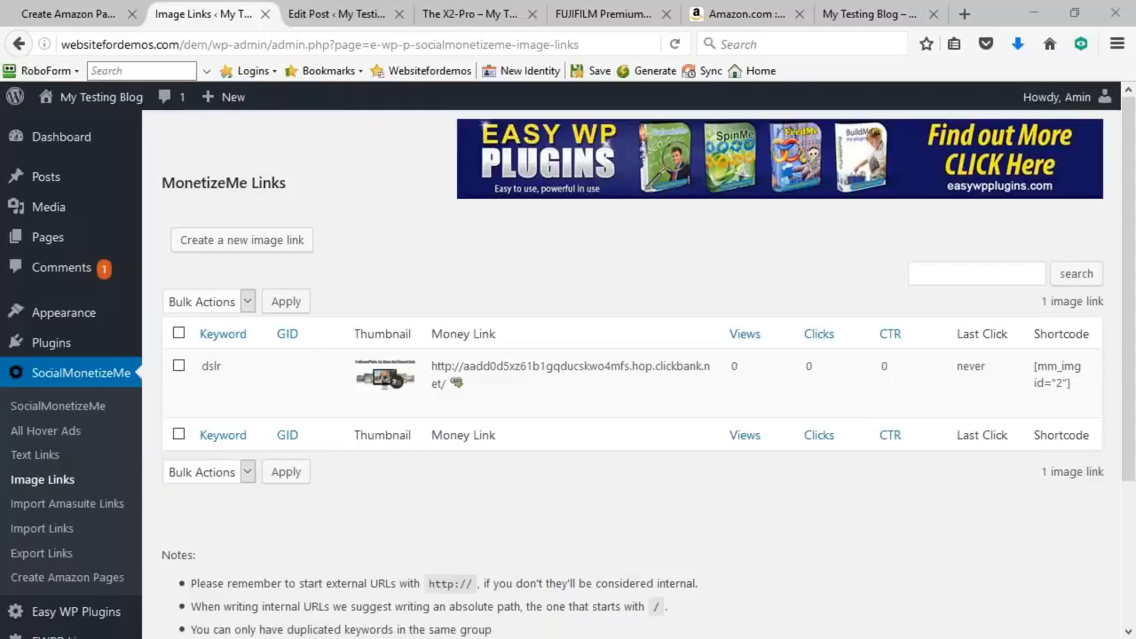
left_click_drag(1135, 591, 636, 106)
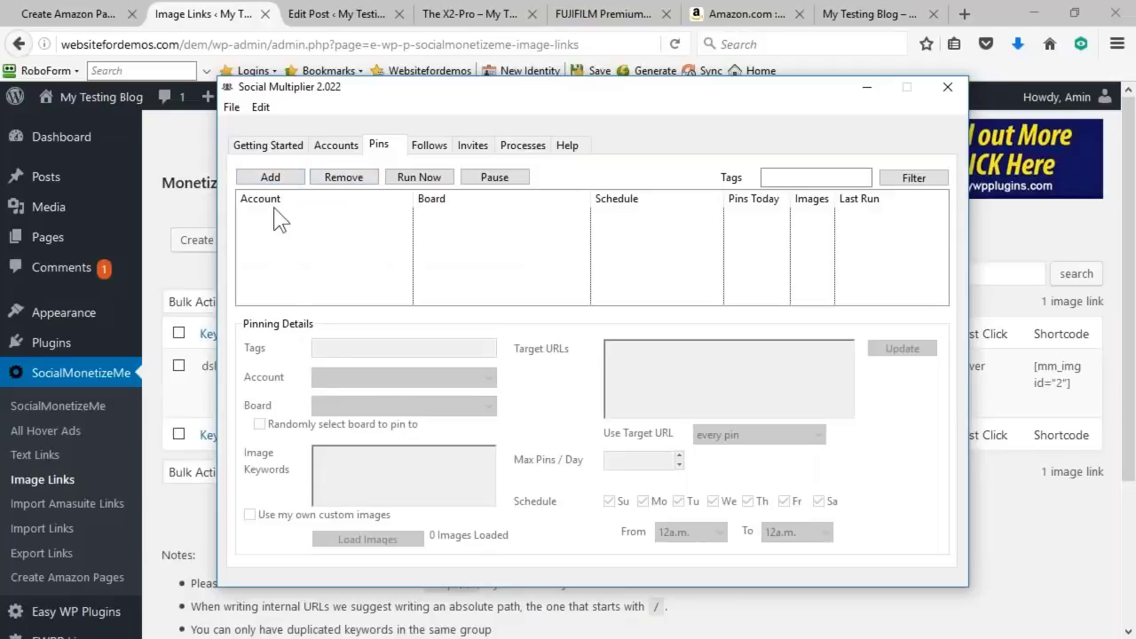
left_click(271, 179)
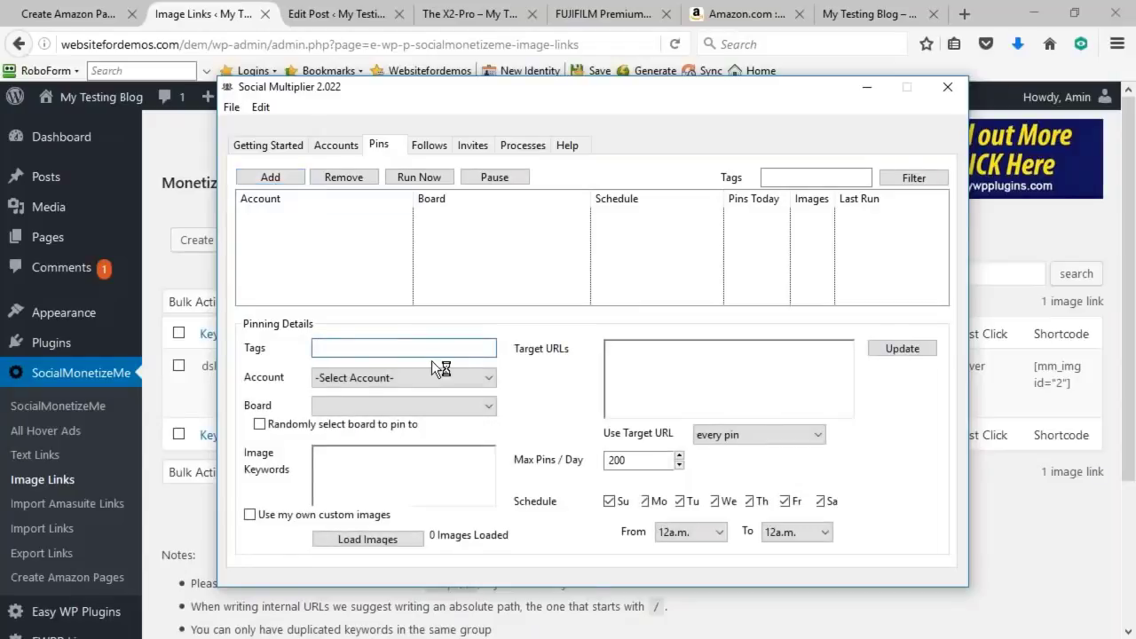
left_click(454, 373)
left_click(301, 380)
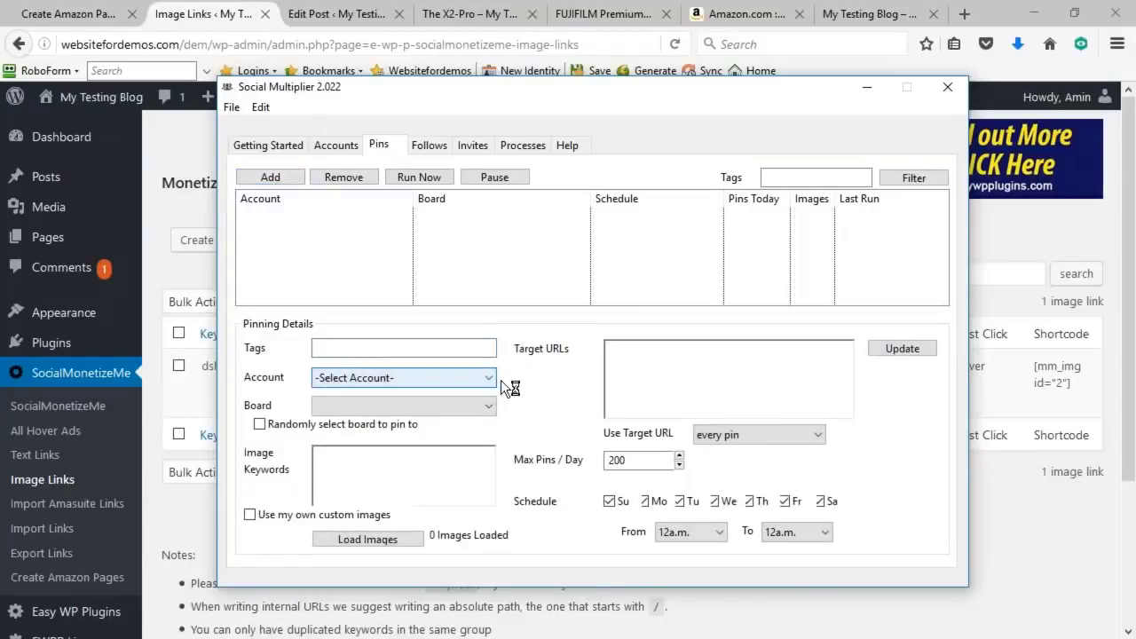
left_click(250, 517)
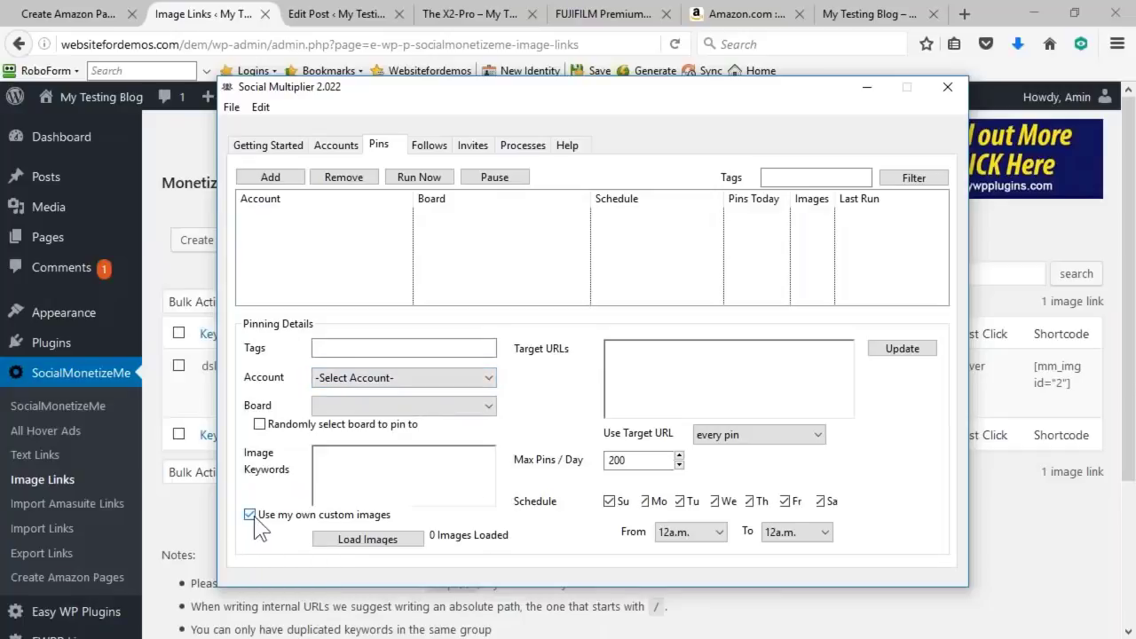
- Load the exportedpages file from Downloads as the image data for the custom pin images
left_click(381, 544)
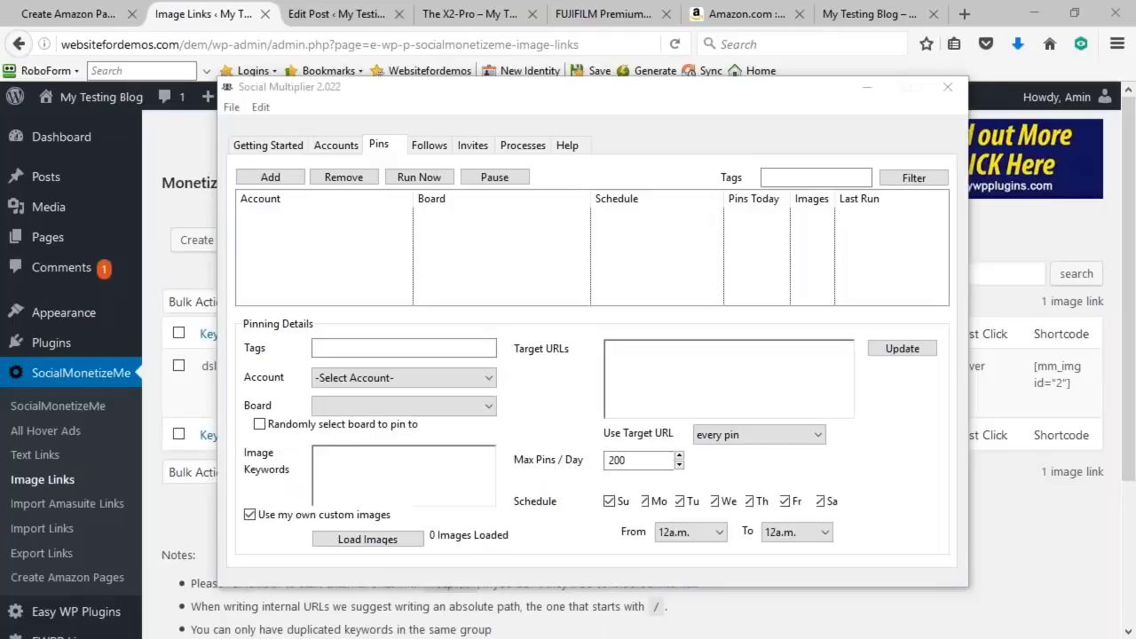
left_click_drag(169, 426, 489, 102)
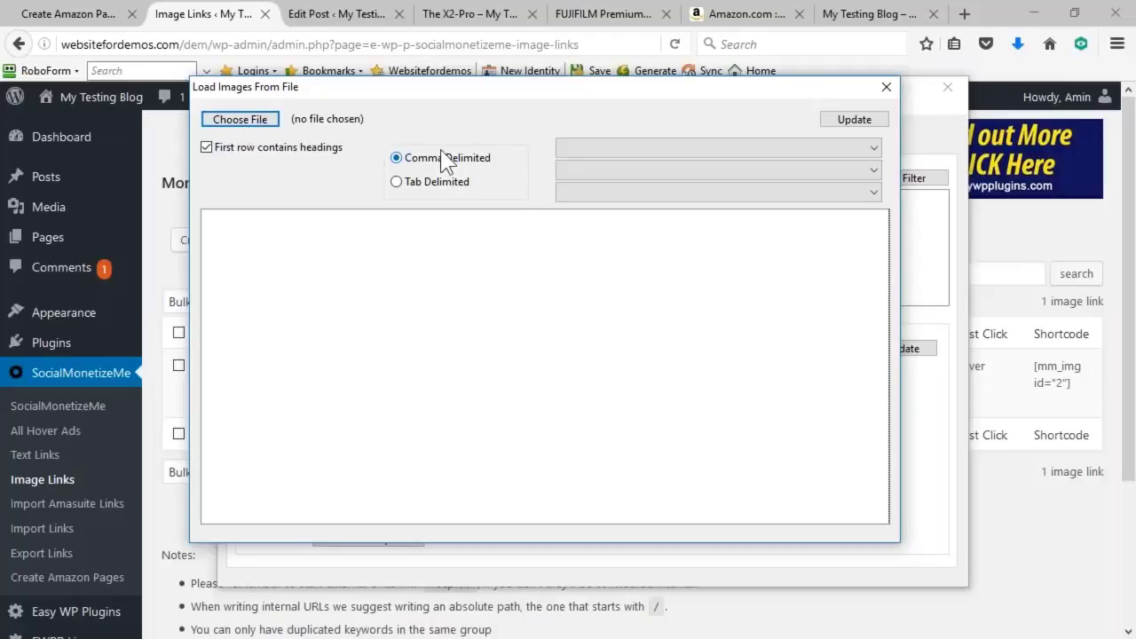
left_click(239, 118)
scroll(341, 266, "up", 3)
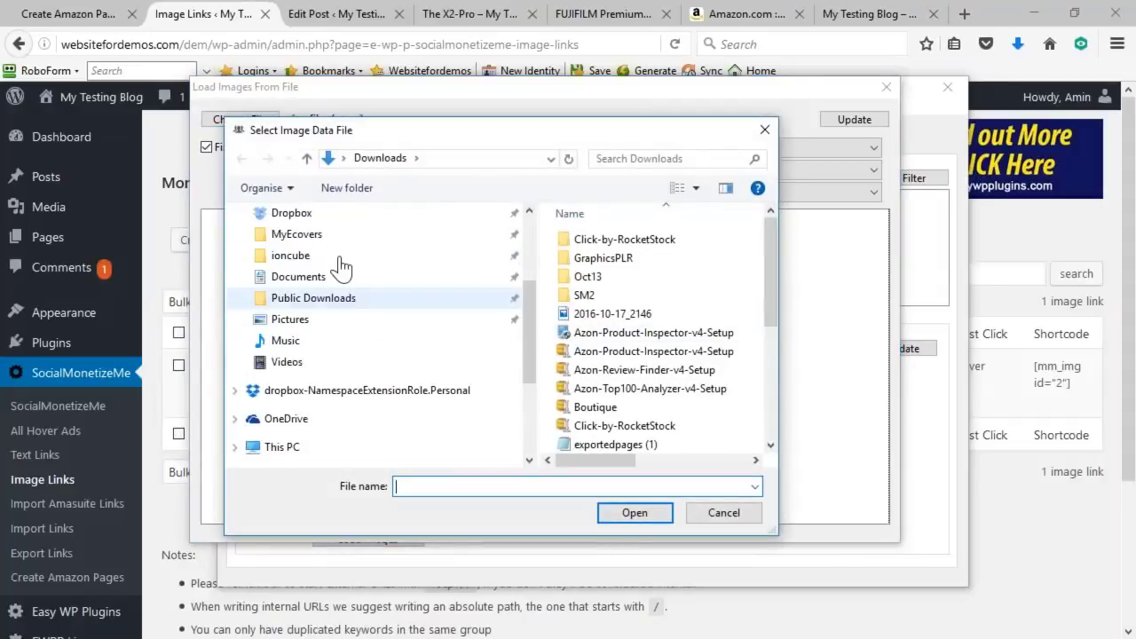
scroll(342, 266, "up", 3)
left_click(346, 270)
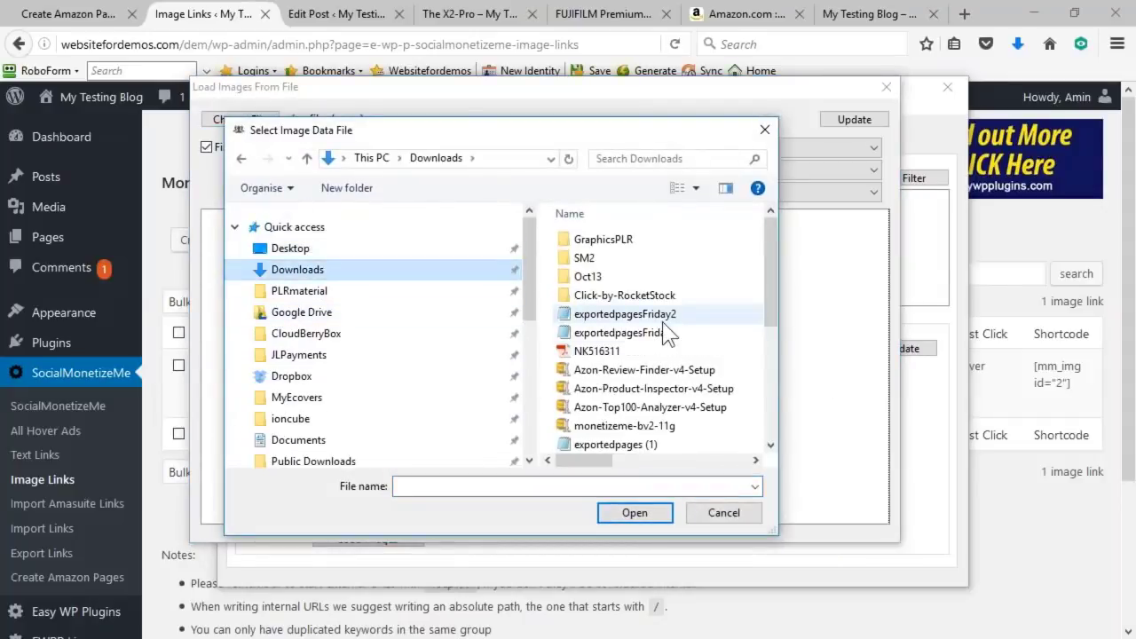
scroll(667, 329, "down", 3)
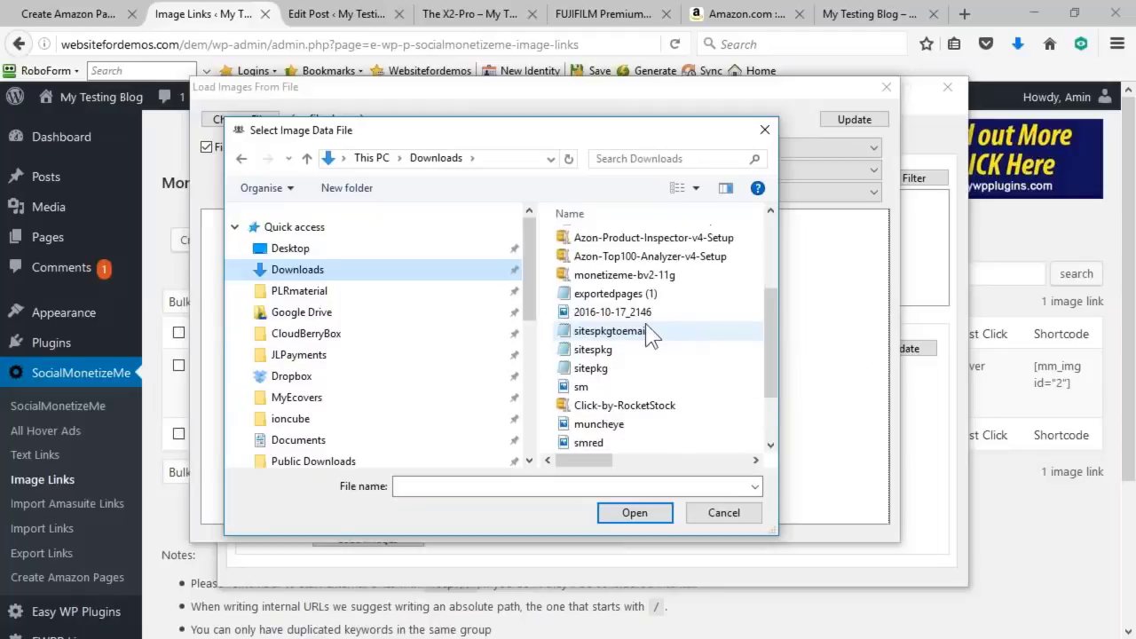
scroll(661, 330, "down", 1)
scroll(661, 320, "up", 3)
scroll(656, 301, "down", 3)
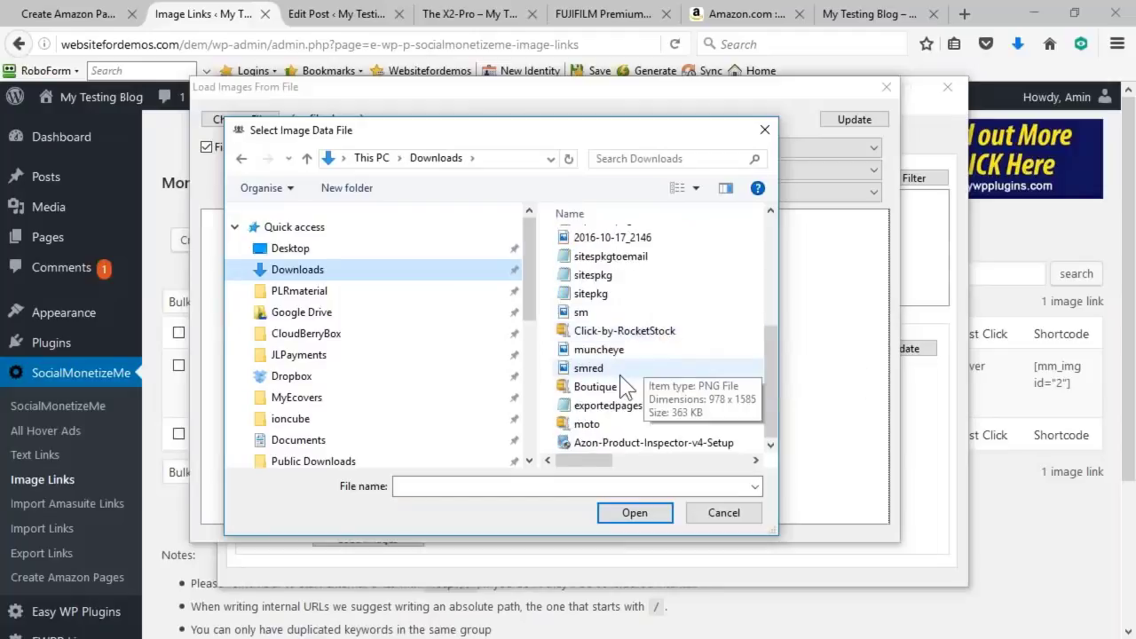
left_click(612, 405)
left_click(644, 520)
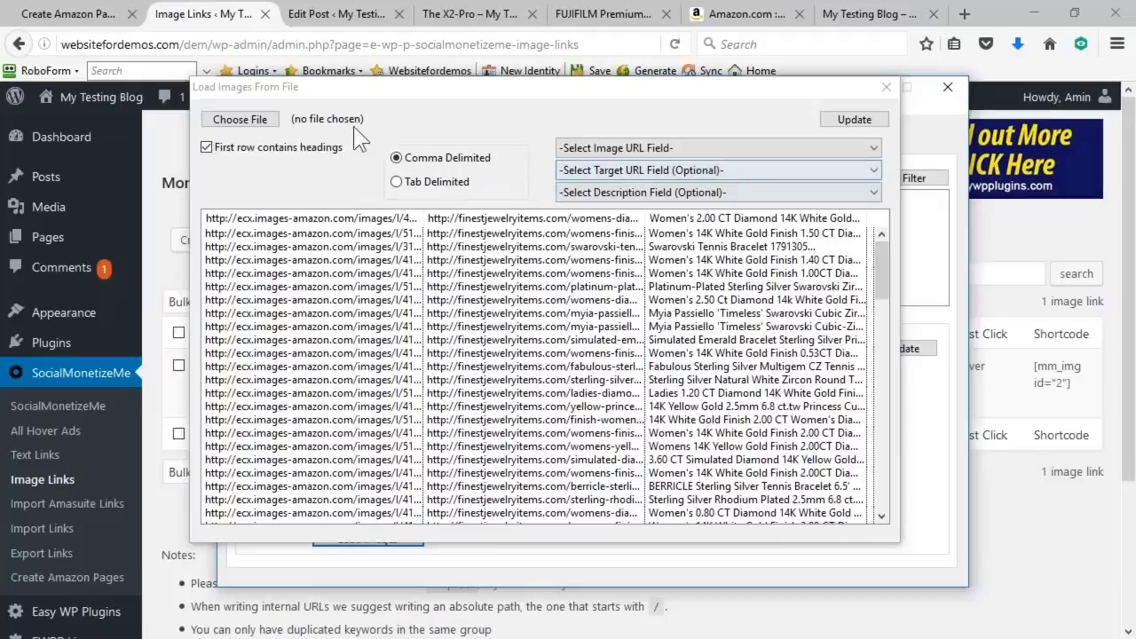
- Load the exportedpages (1) file as the image data instead
left_click(251, 119)
scroll(674, 301, "down", 3)
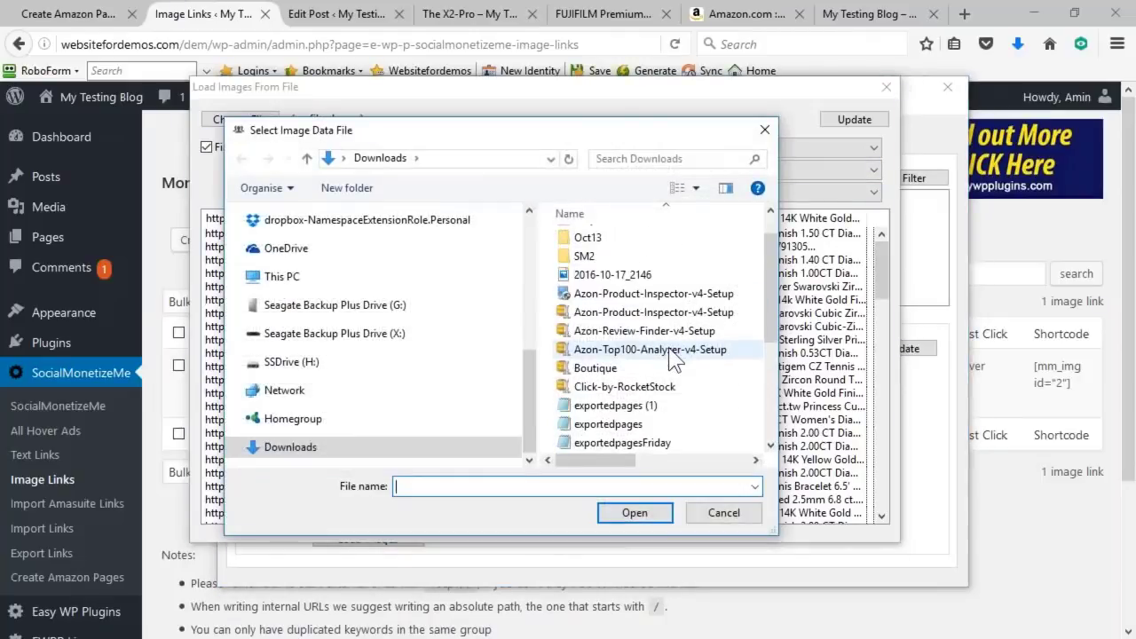
left_click(653, 349)
left_click(634, 512)
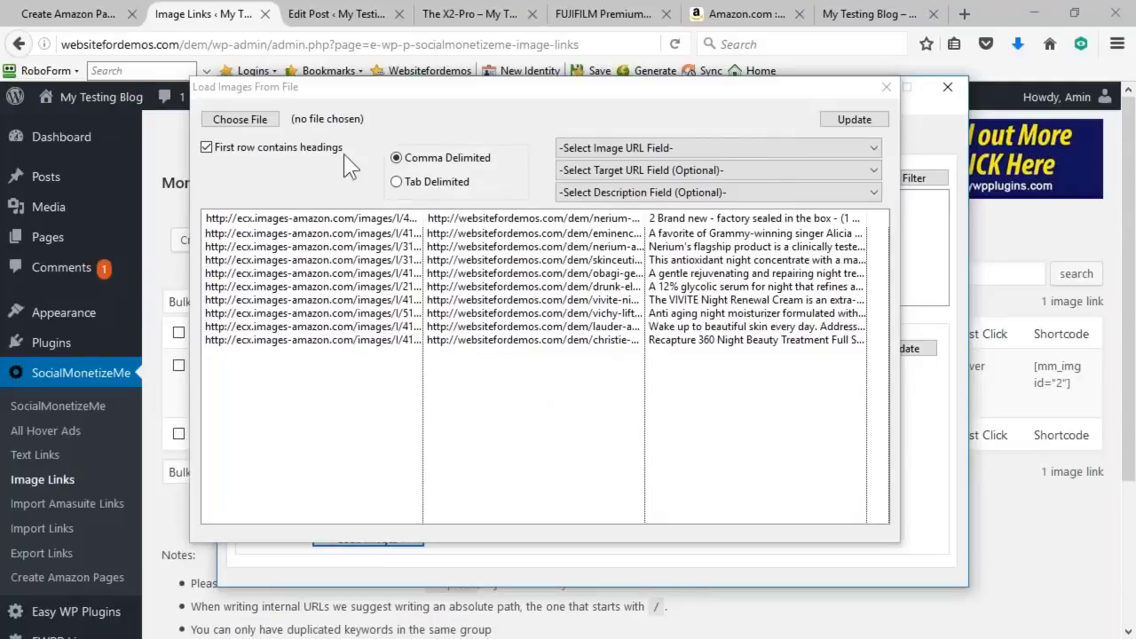
- Switch the image data file back to exportedpages from Downloads
left_click(239, 119)
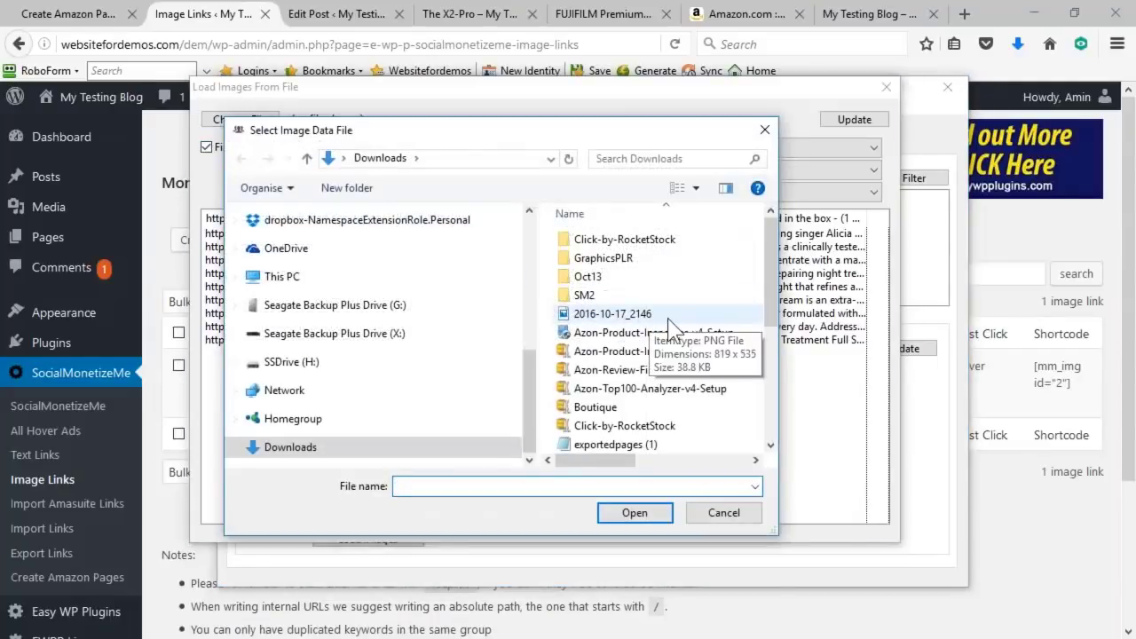
scroll(661, 332, "down", 2)
left_click(655, 366)
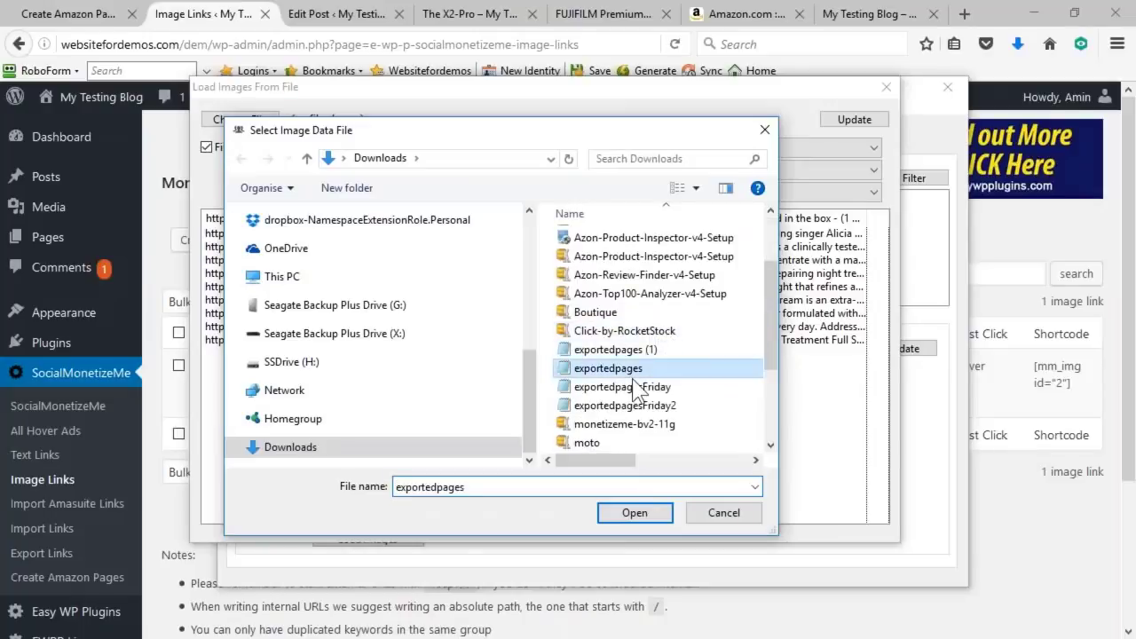
left_click(635, 512)
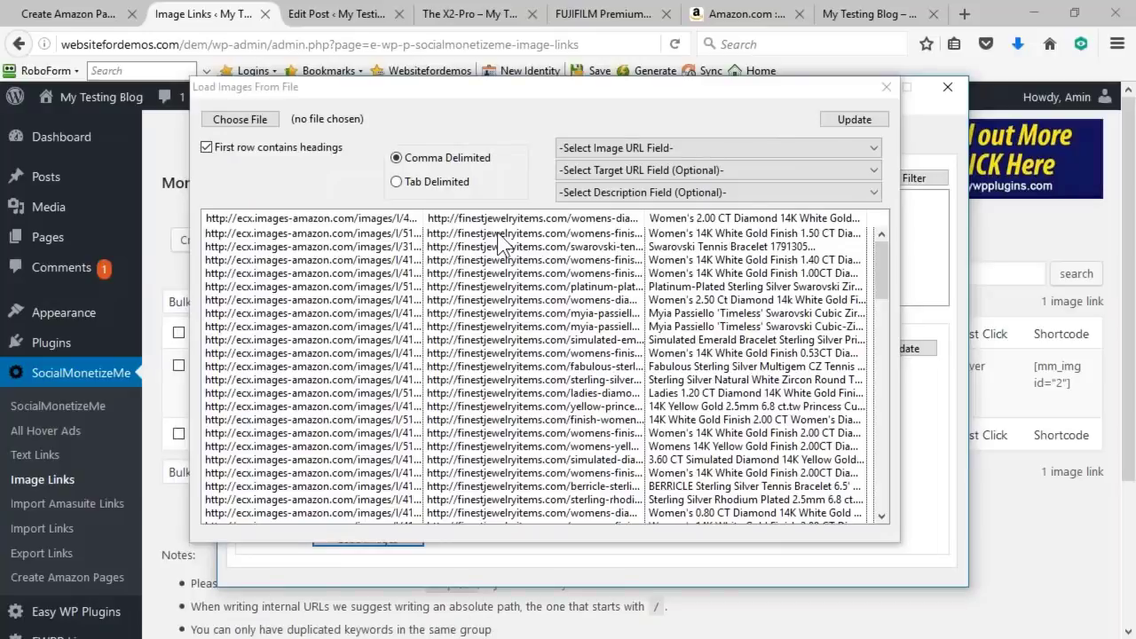
- Map the image URL, target URL and description fields to the Amazon image, finestjewelryitems.com link and product title columns, and apply the import
left_click(621, 149)
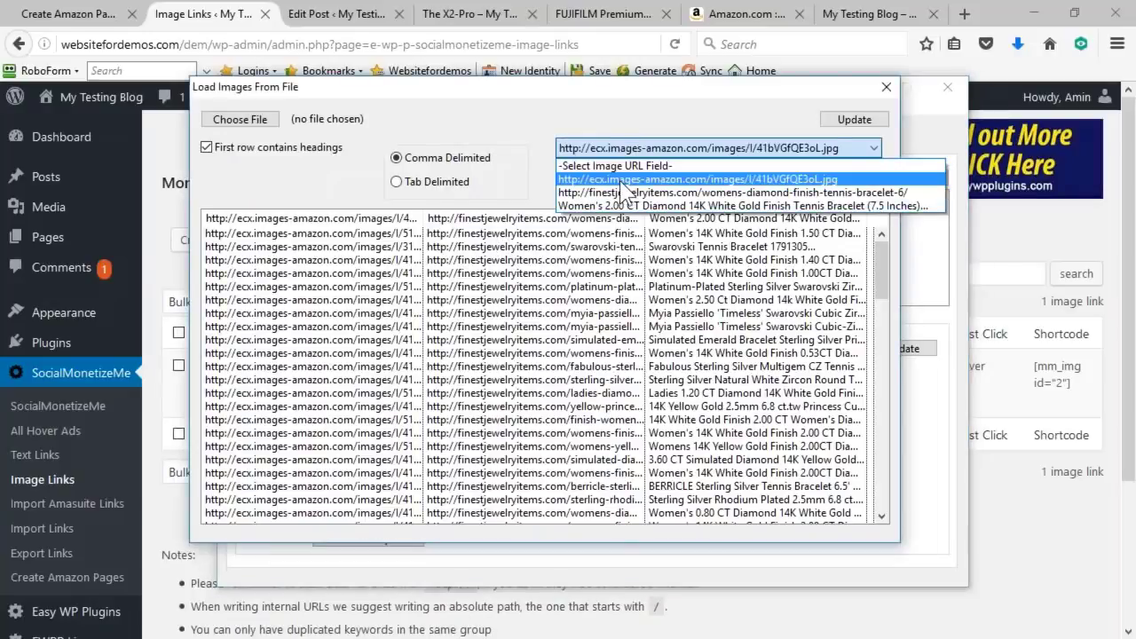
left_click(624, 180)
left_click(630, 169)
left_click(633, 213)
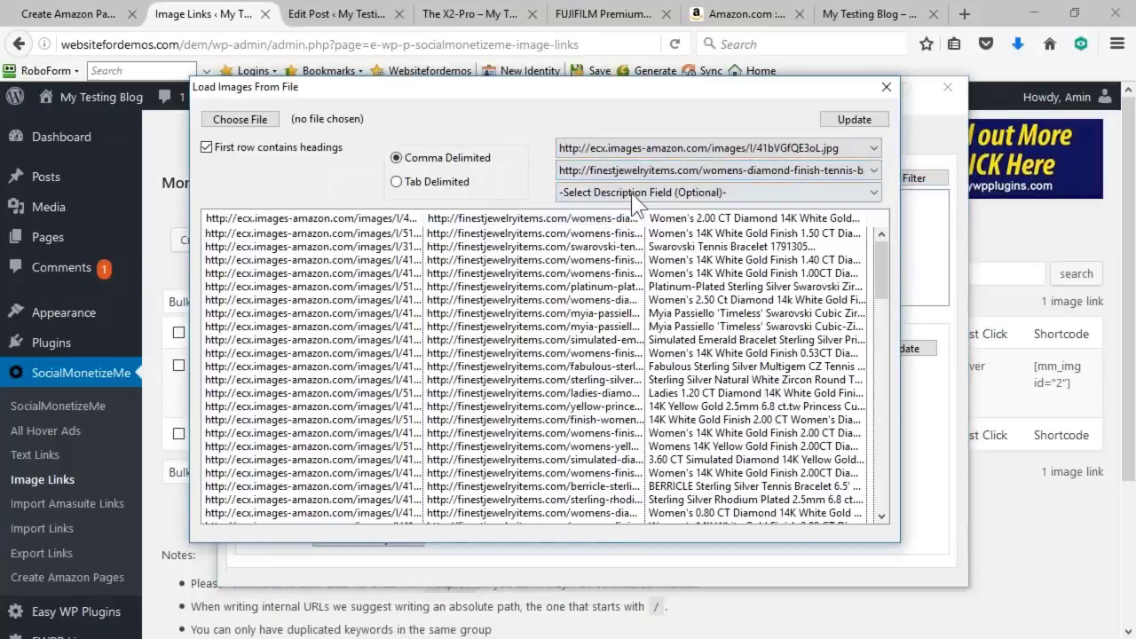
left_click(634, 193)
left_click(674, 218)
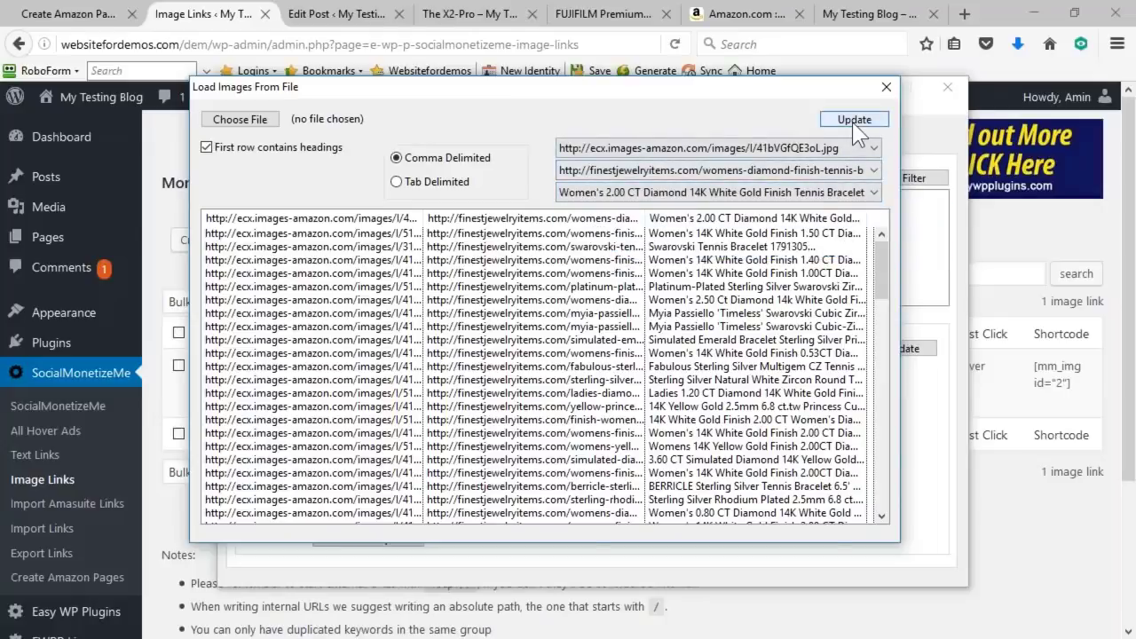
left_click(853, 120)
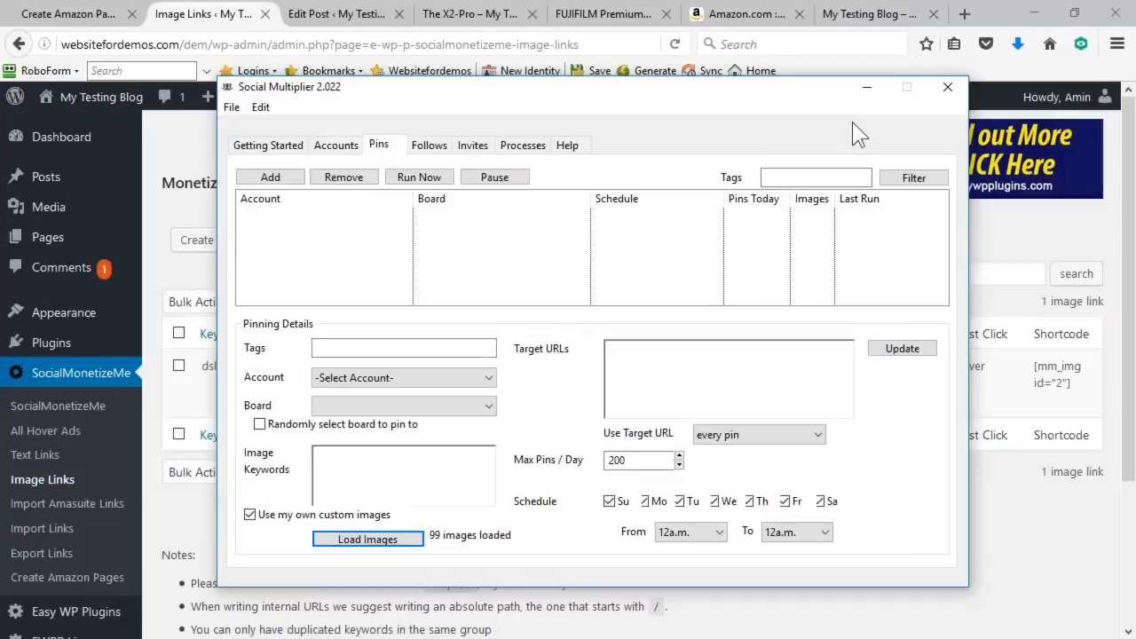
- Set the maximum pins per day to 500
left_click(640, 464)
left_click_drag(653, 462, 530, 475)
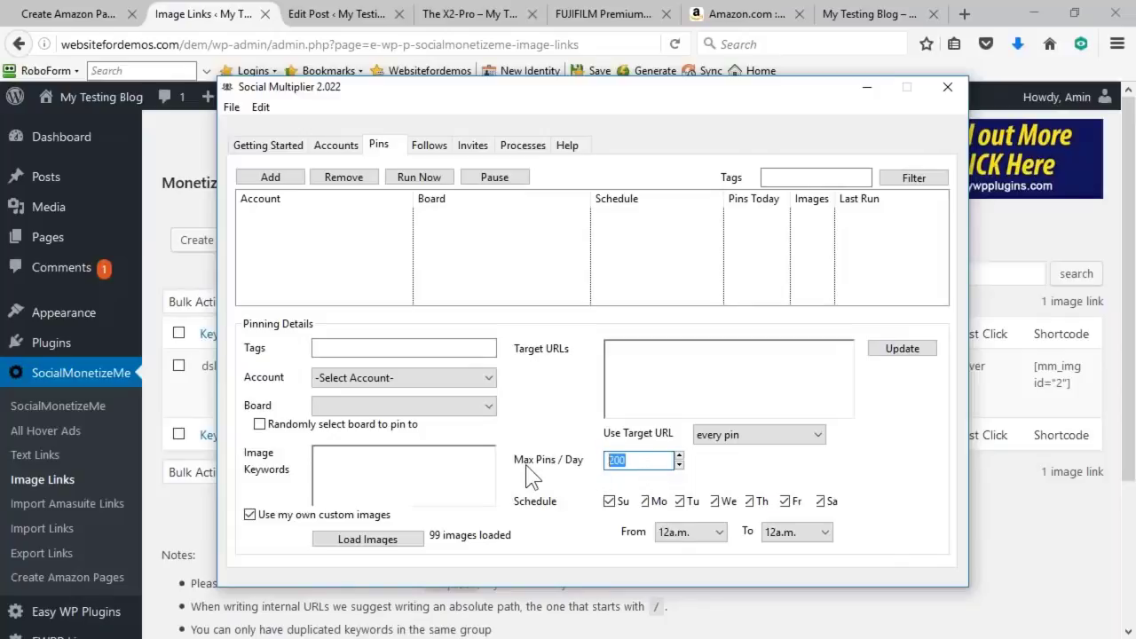
type("500")
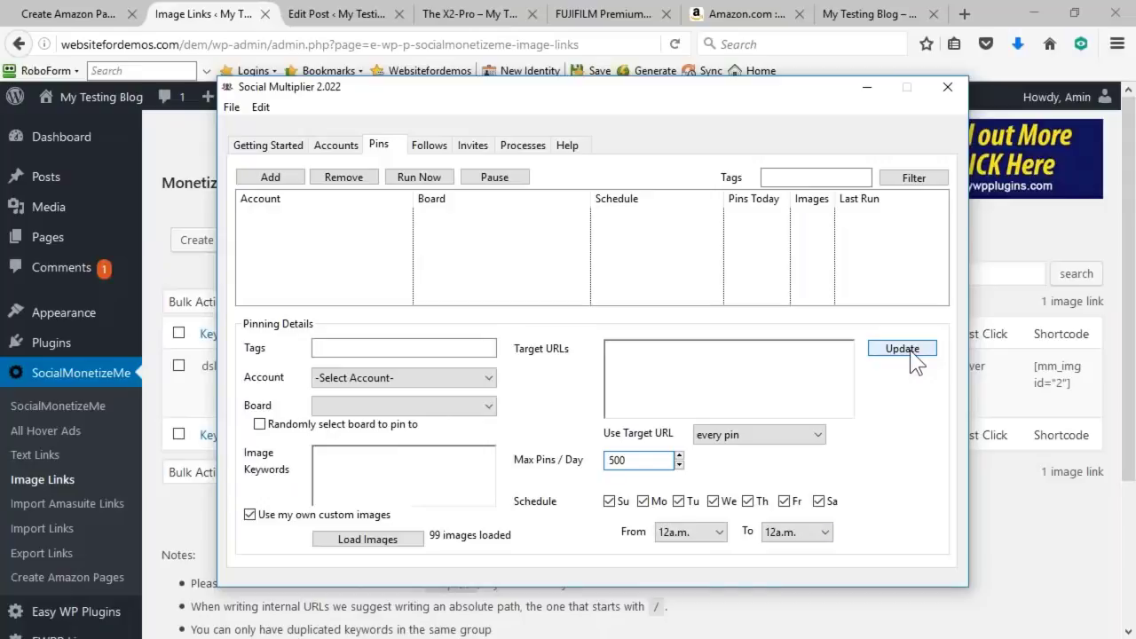
- Switch back to the browser, open Create Amazon Pages and search Amazon for the keyword "sony"
left_click(222, 26)
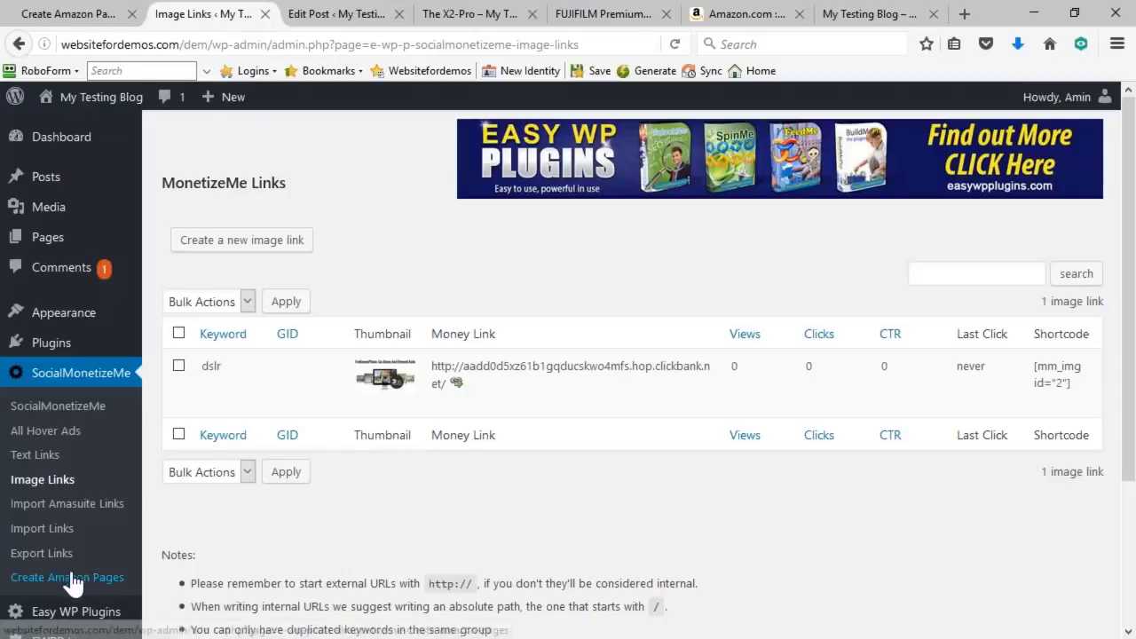
left_click(35, 580)
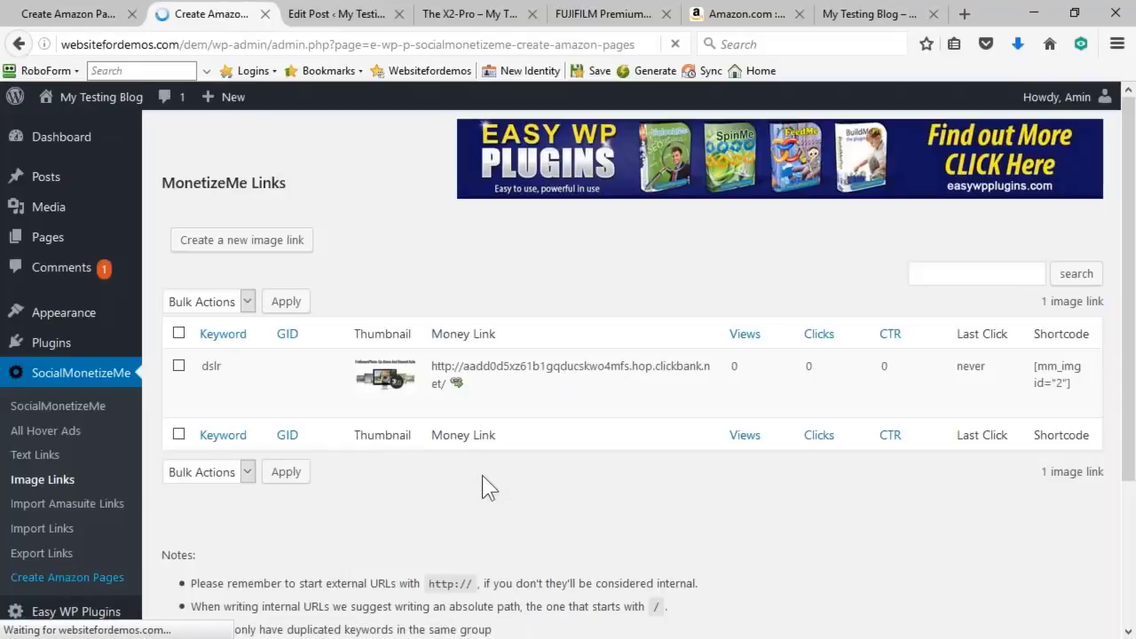
left_click(315, 223)
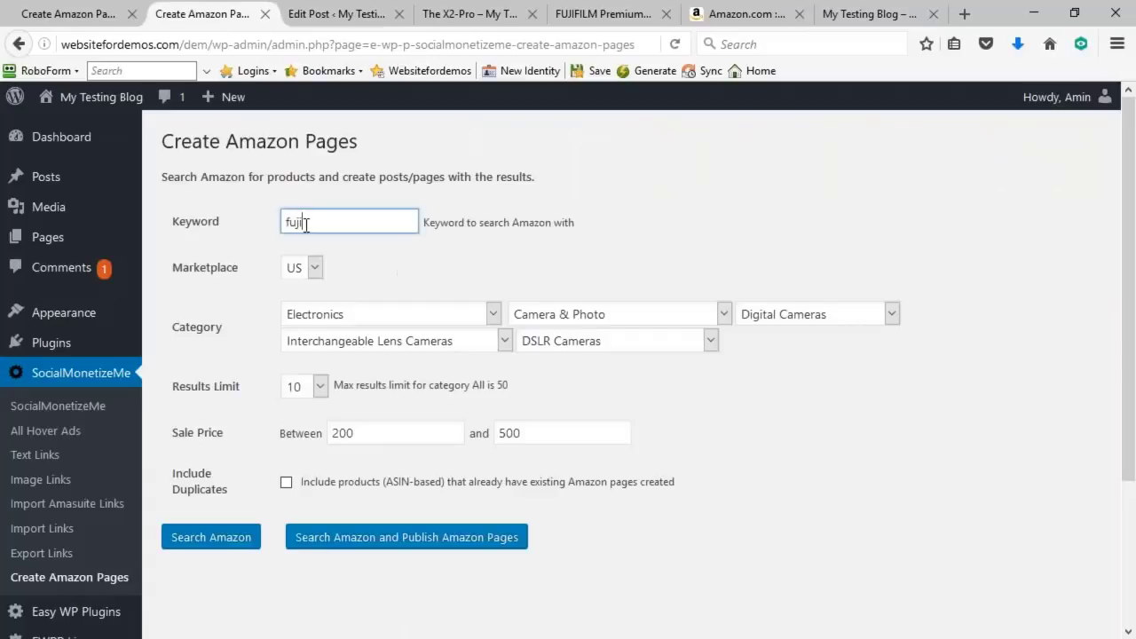
key("BackSpace")
key("BackSpace")
key("BackSpace")
type("sony")
left_click(231, 539)
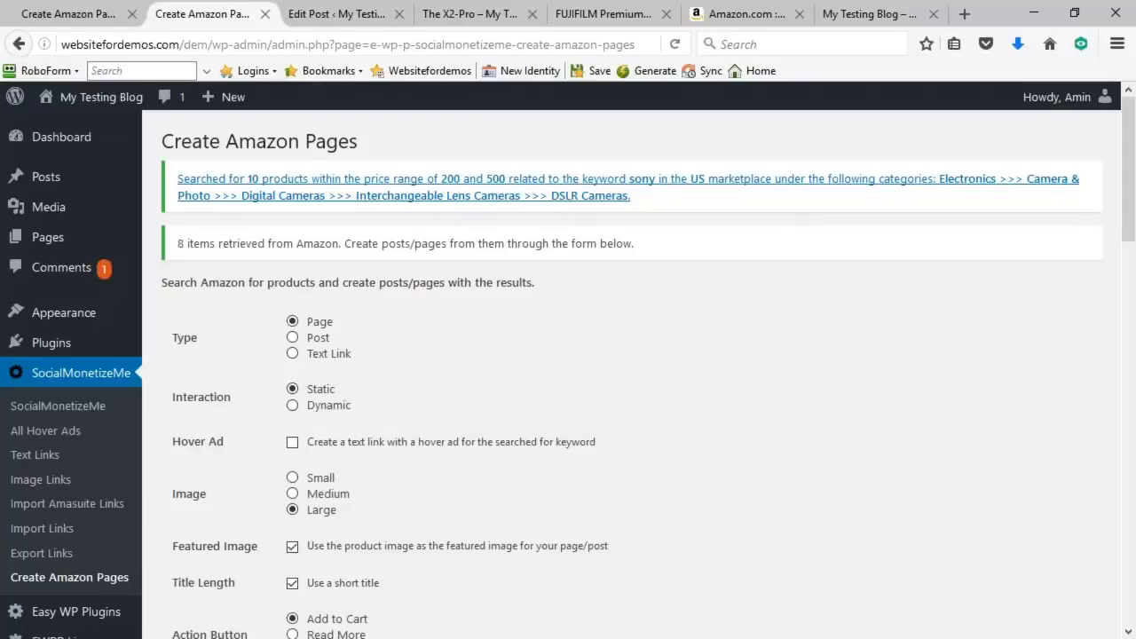
- Review the Amazon page creation options and inspect the Fuji hover ad in the X2-Pro post
scroll(621, 355, "down", 2)
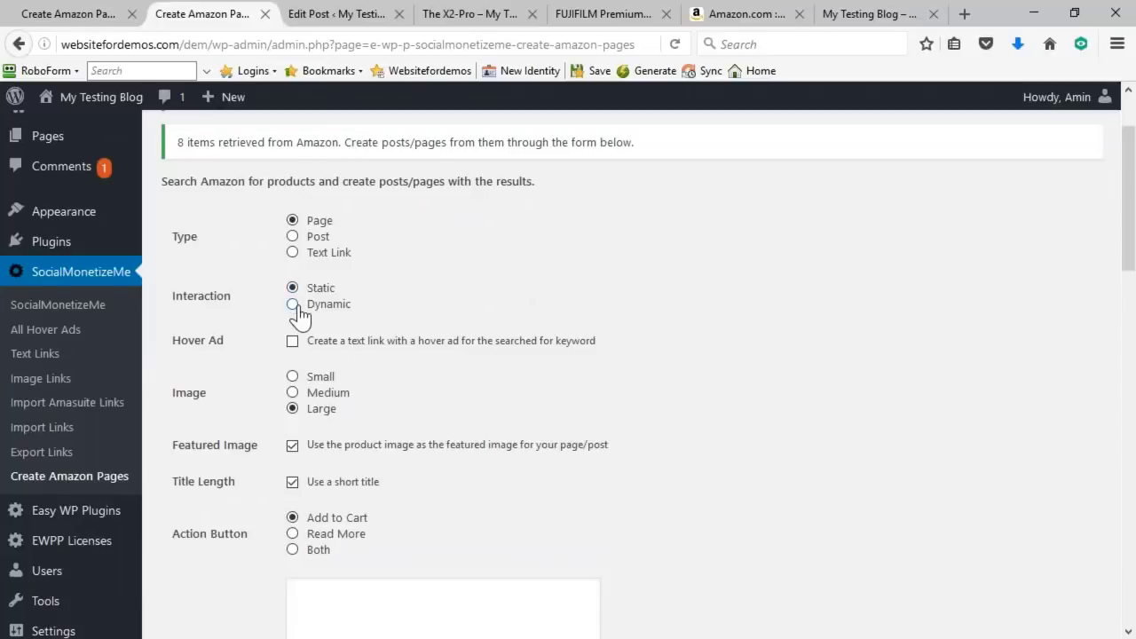
scroll(300, 315, "down", 4)
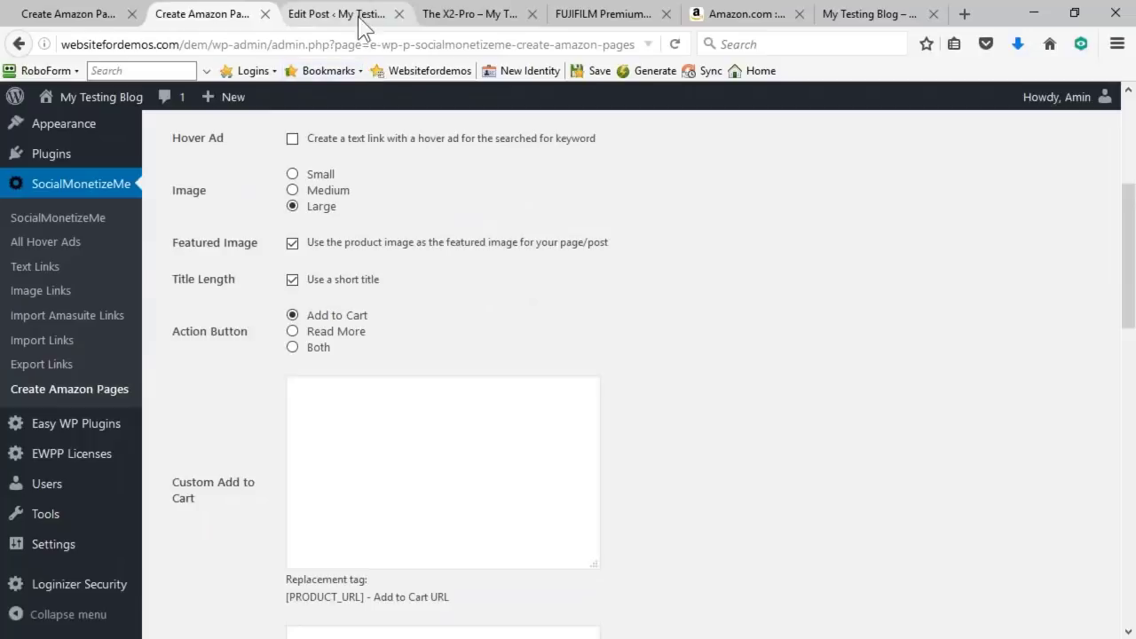
left_click(464, 15)
scroll(557, 236, "down", 6)
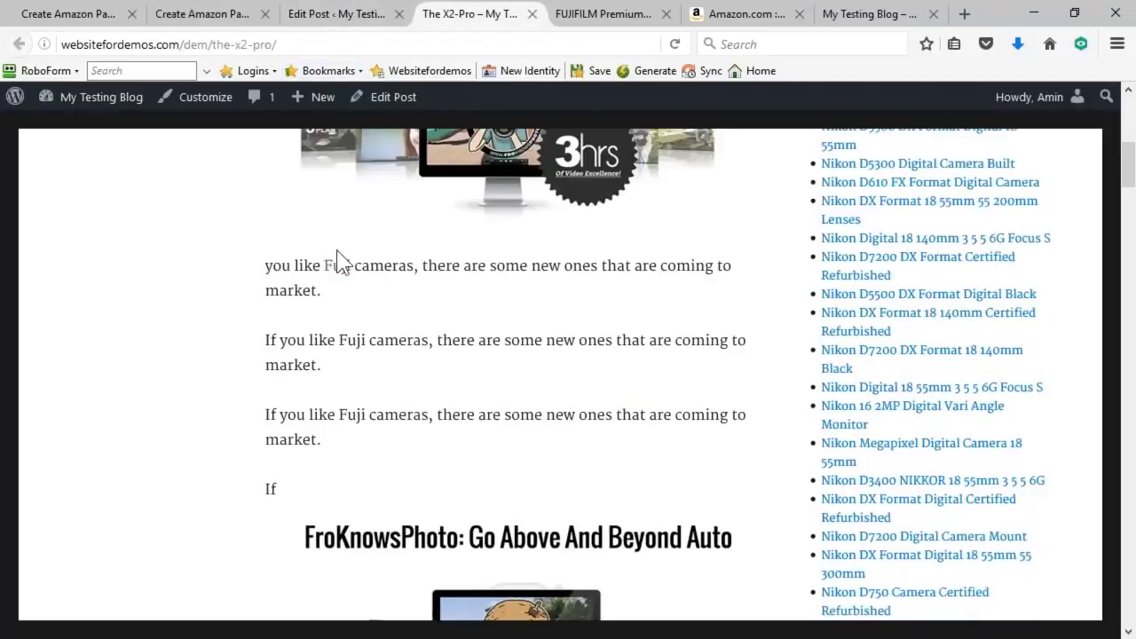
mouse_move(339, 271)
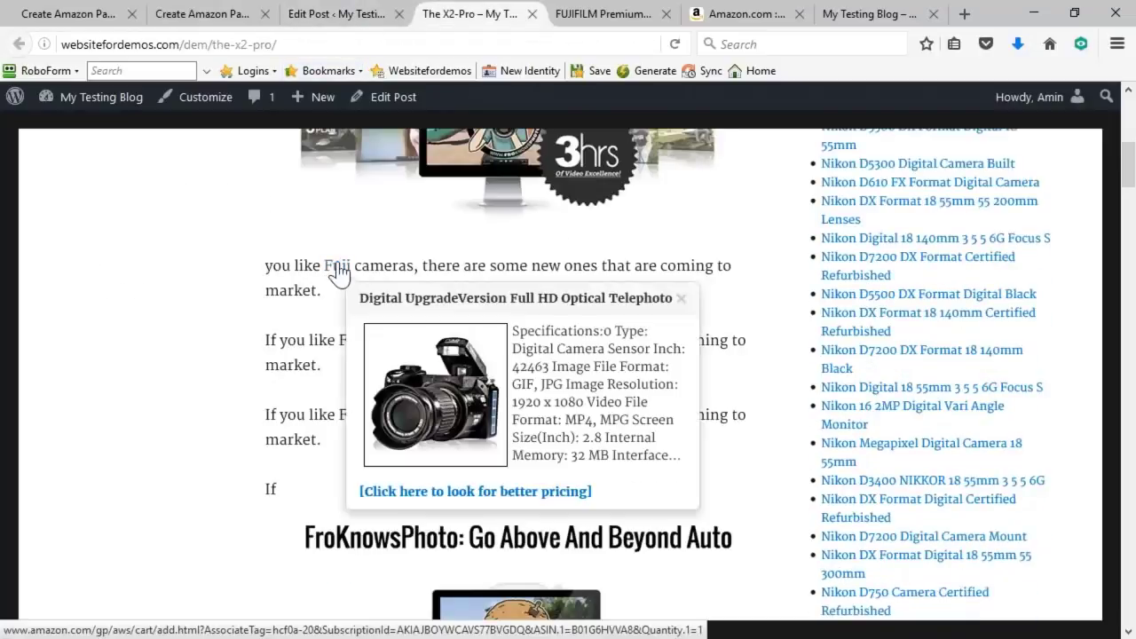
- Return to the Create Amazon Pages form and set the action button to Read More
left_click(204, 14)
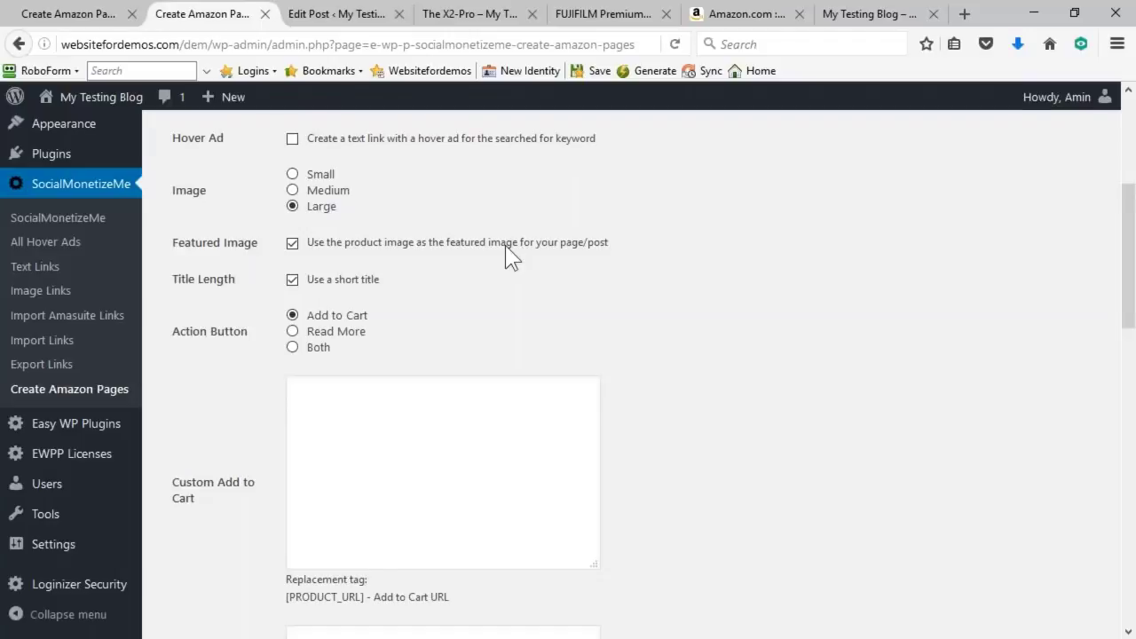
scroll(510, 256, "down", 3)
scroll(443, 253, "up", 2)
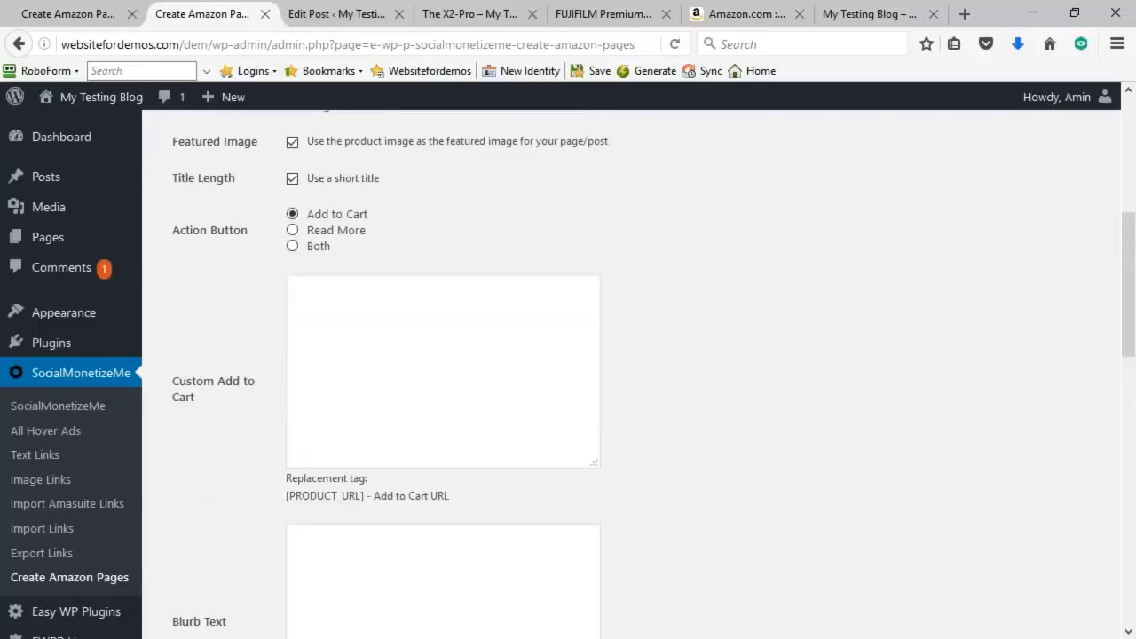
left_click(304, 231)
- Select all listed Sony products, keep the Publish status and set posting to every 12 hours
scroll(643, 259, "down", 3)
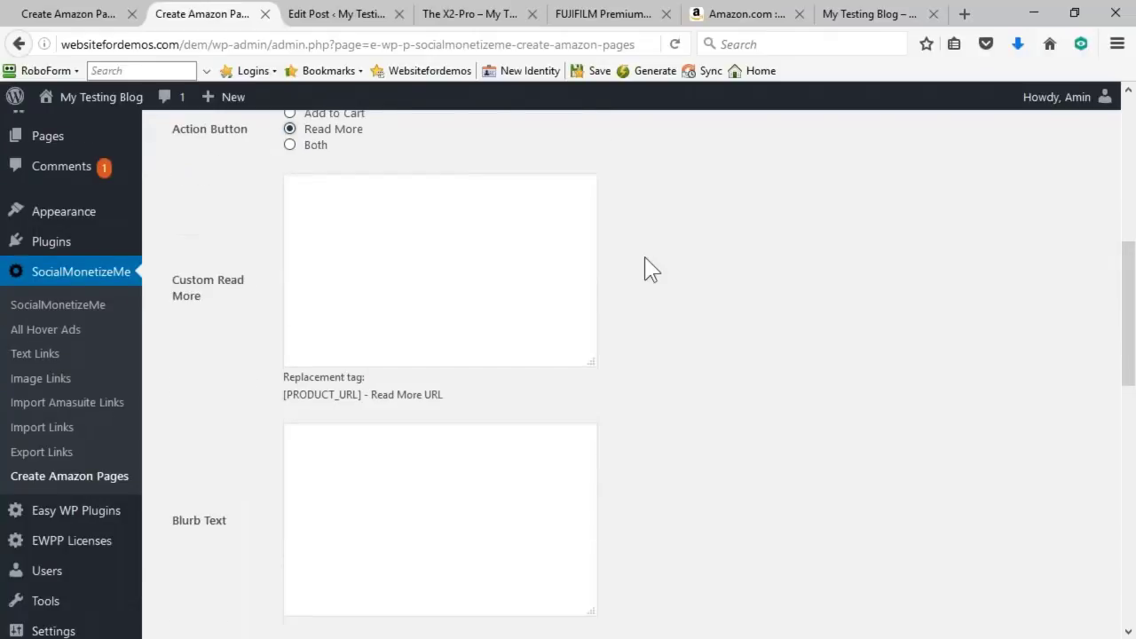
scroll(646, 272, "down", 3)
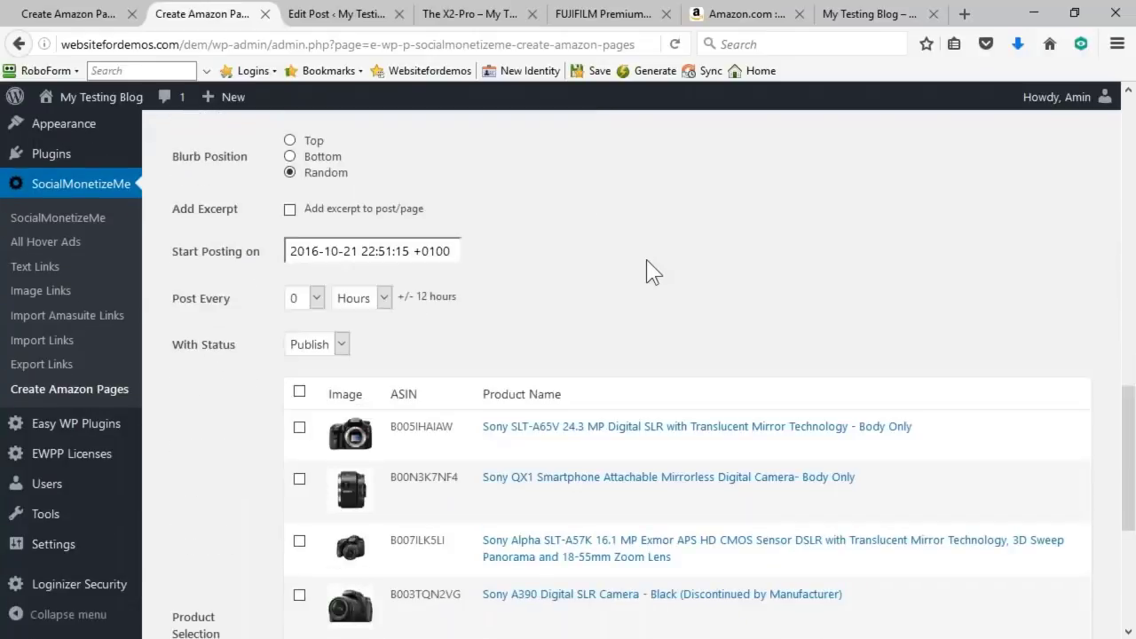
left_click(299, 290)
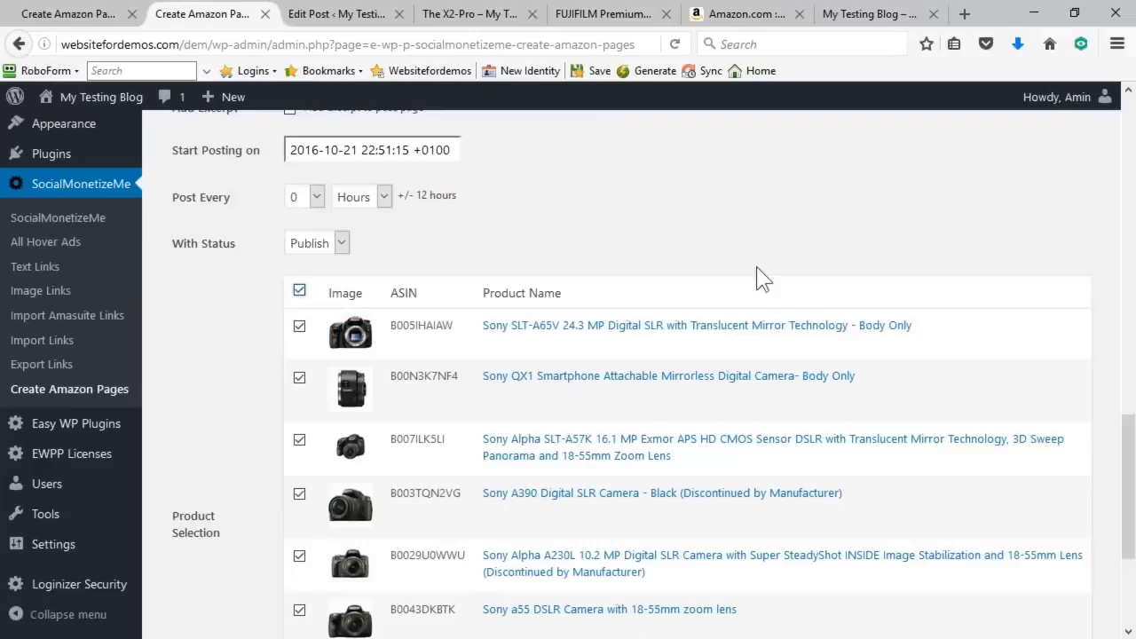
left_click(337, 247)
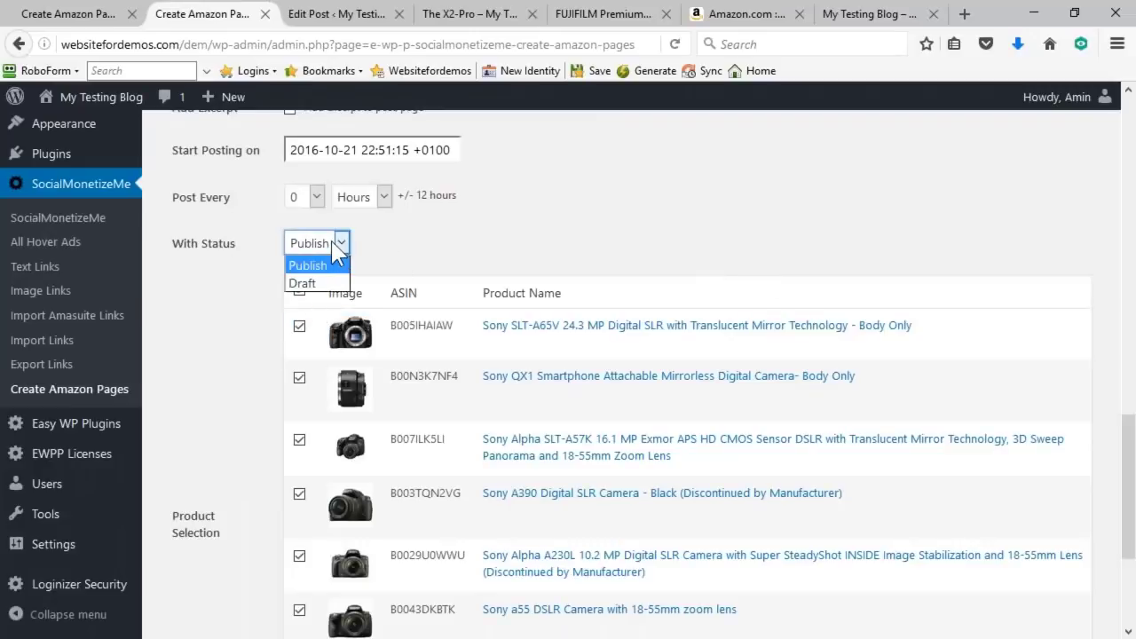
left_click(511, 212)
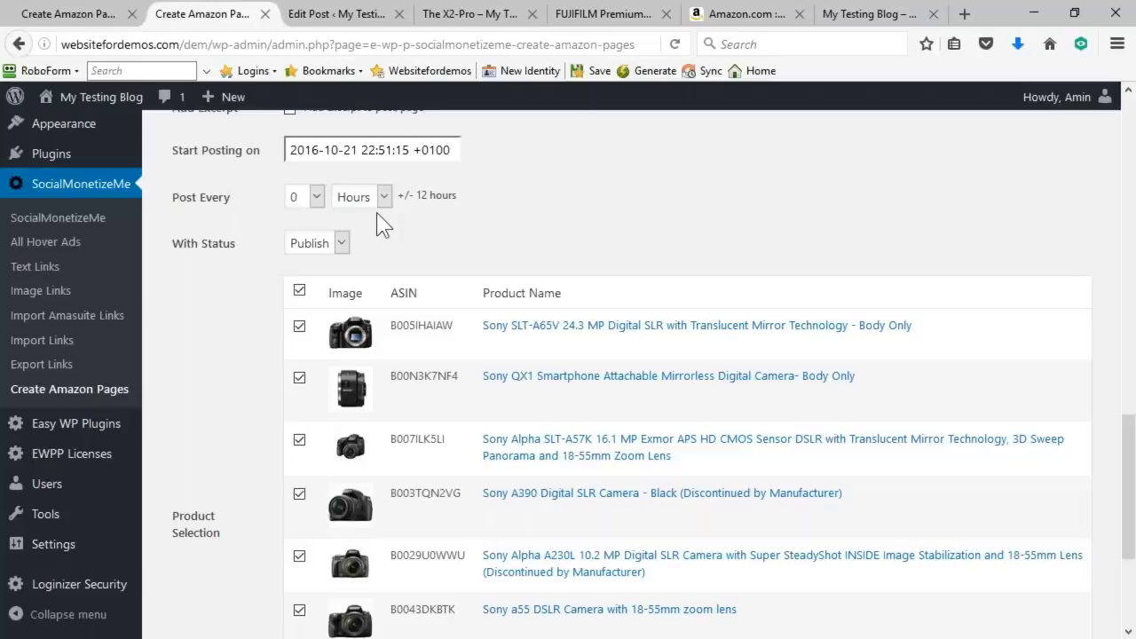
left_click(300, 200)
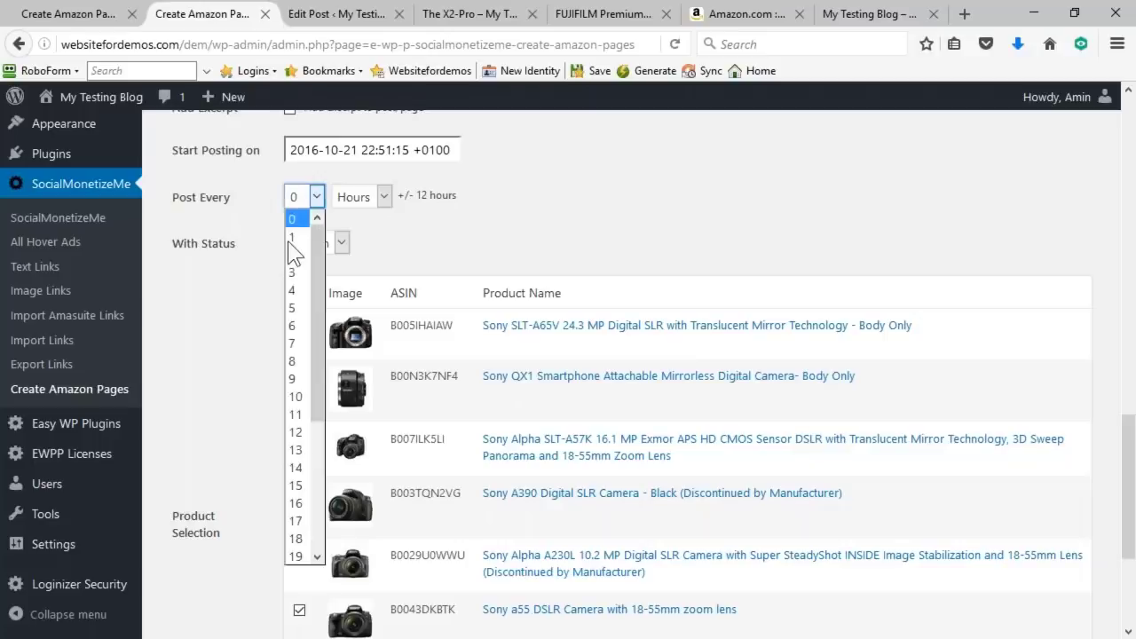
left_click(298, 432)
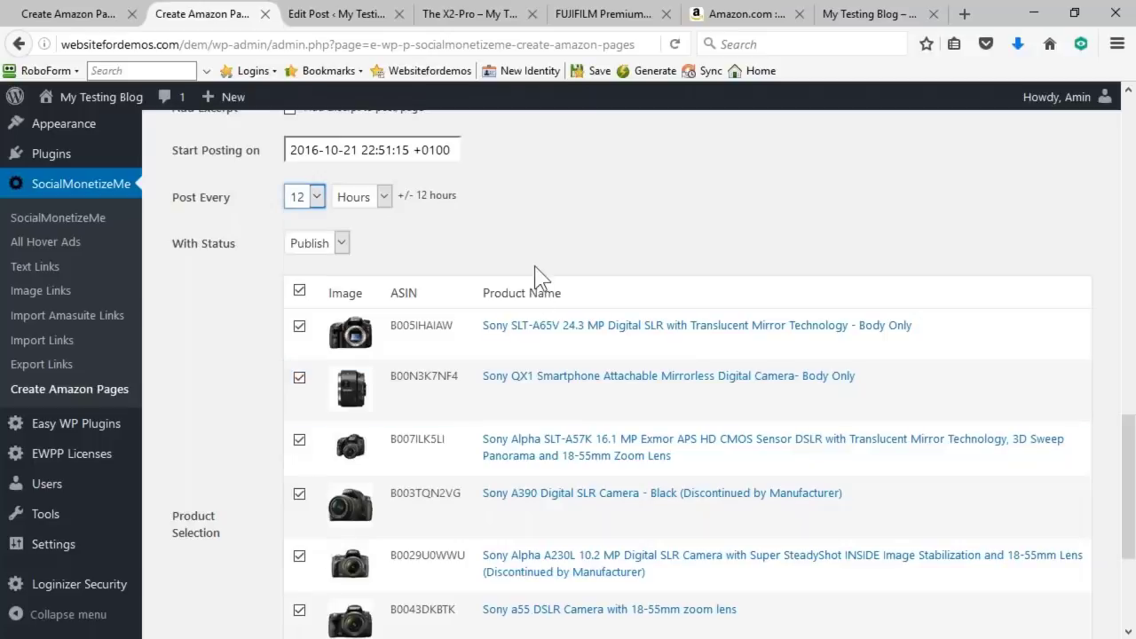
- Set the posting interval to 0 hours and create the pages for the selected Sony products
left_click(315, 197)
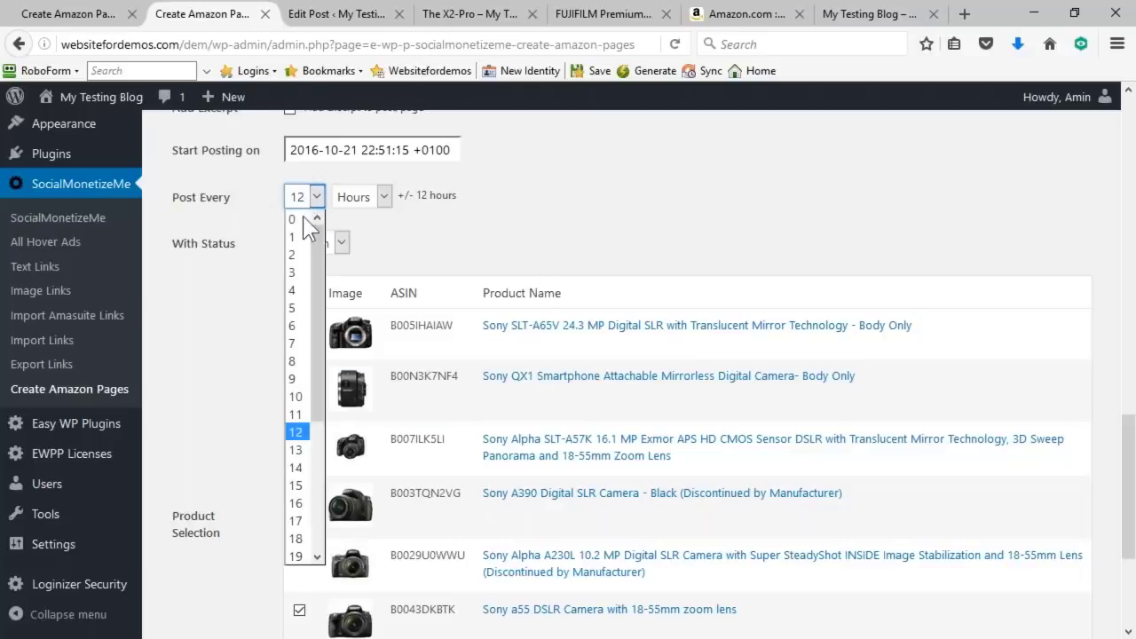
left_click(306, 221)
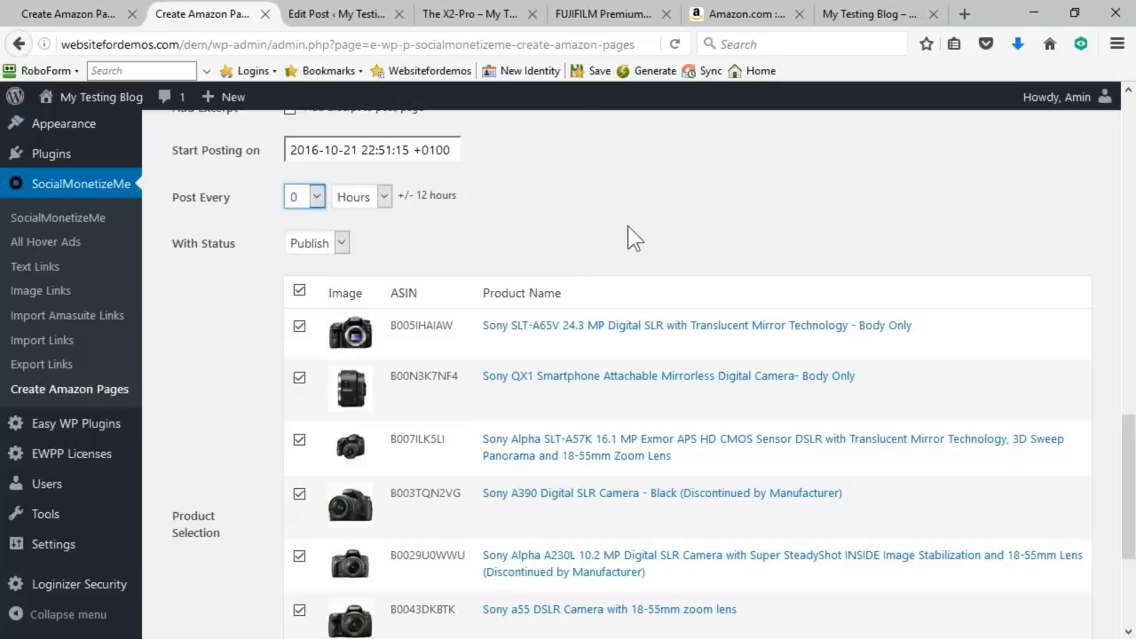
scroll(627, 227, "down", 4)
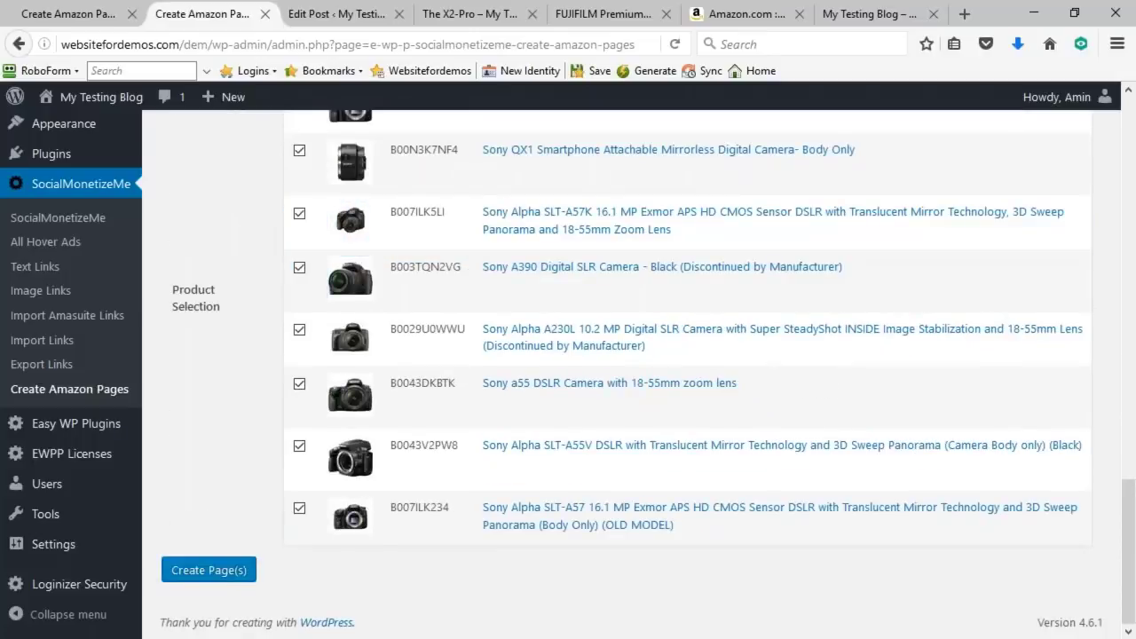
left_click(206, 575)
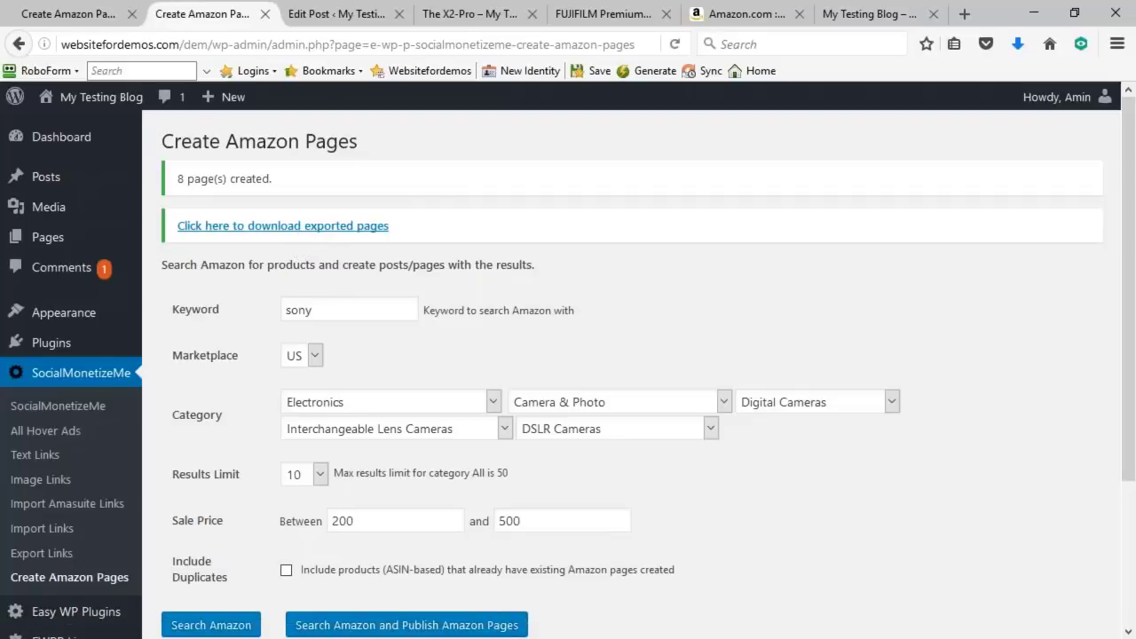
- Switch to Social Multiplier, view its dialog for loading custom images from a file, and return to the browser
key("alt+Tab")
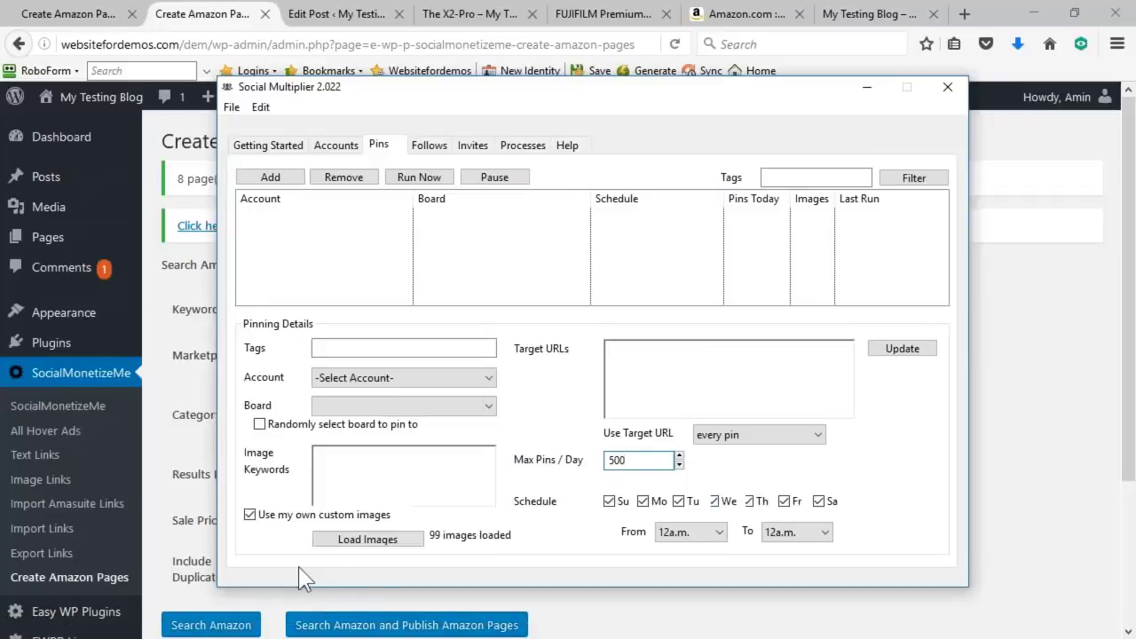
left_click(375, 541)
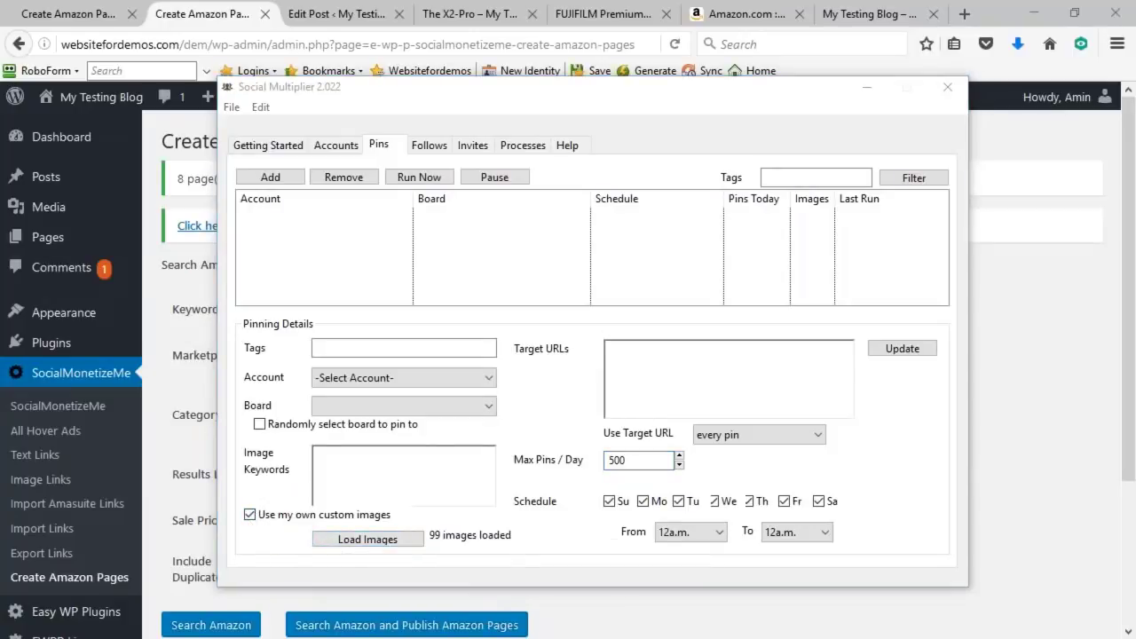
left_click_drag(1078, 444, 520, 104)
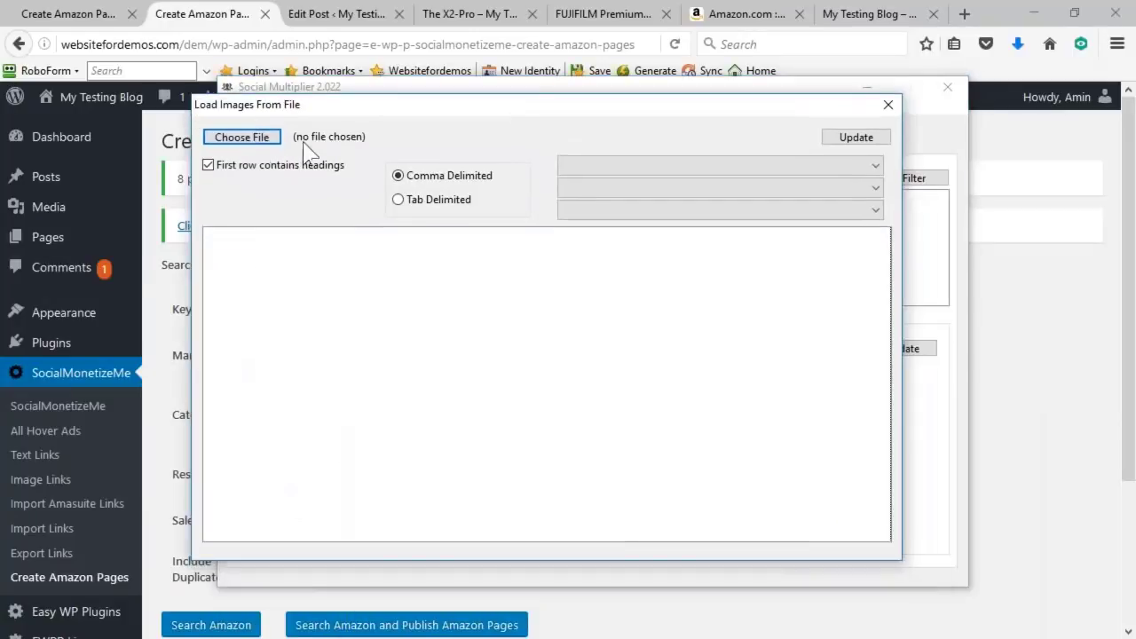
left_click(887, 105)
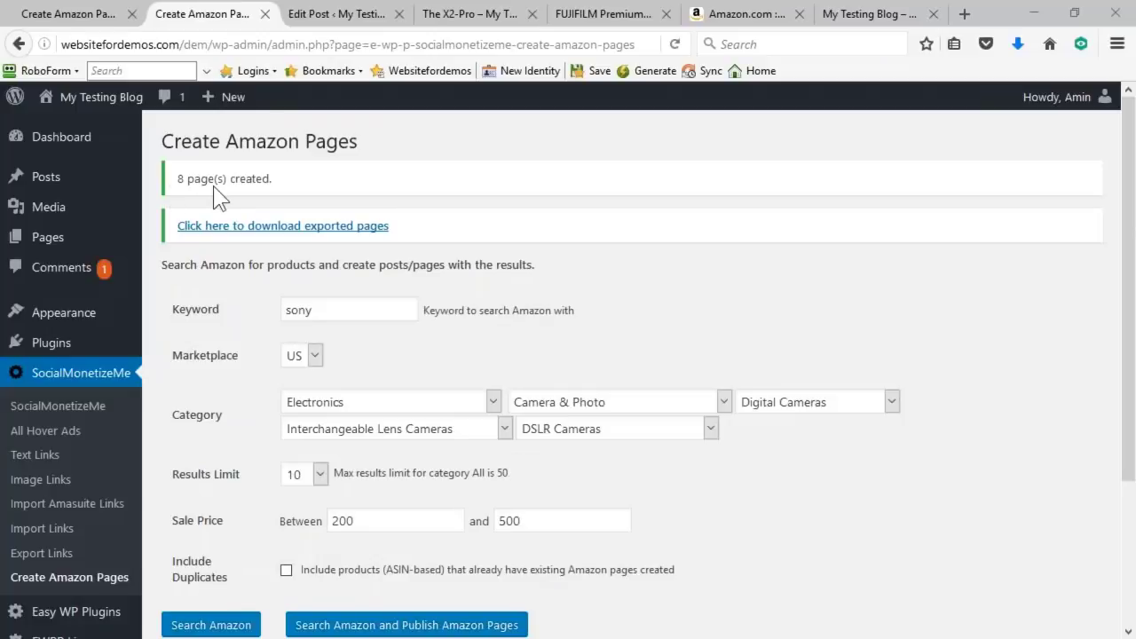
- Clear the Amazon search keyword and set the results limit to 100
left_click_drag(393, 309, 240, 297)
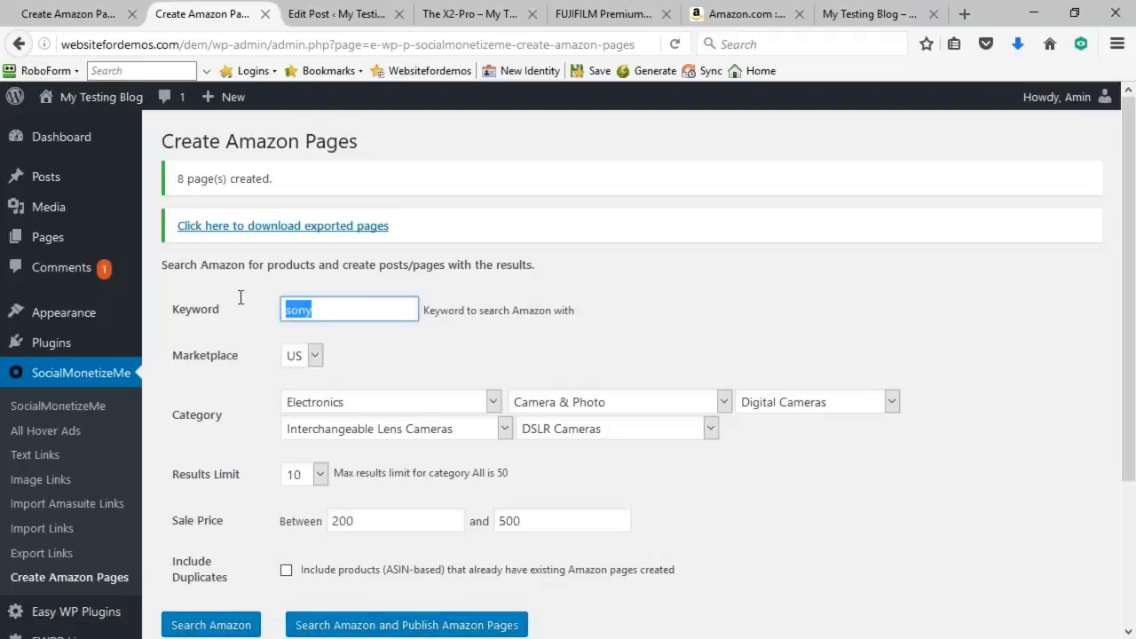
key("BackSpace")
scroll(321, 404, "down", 3)
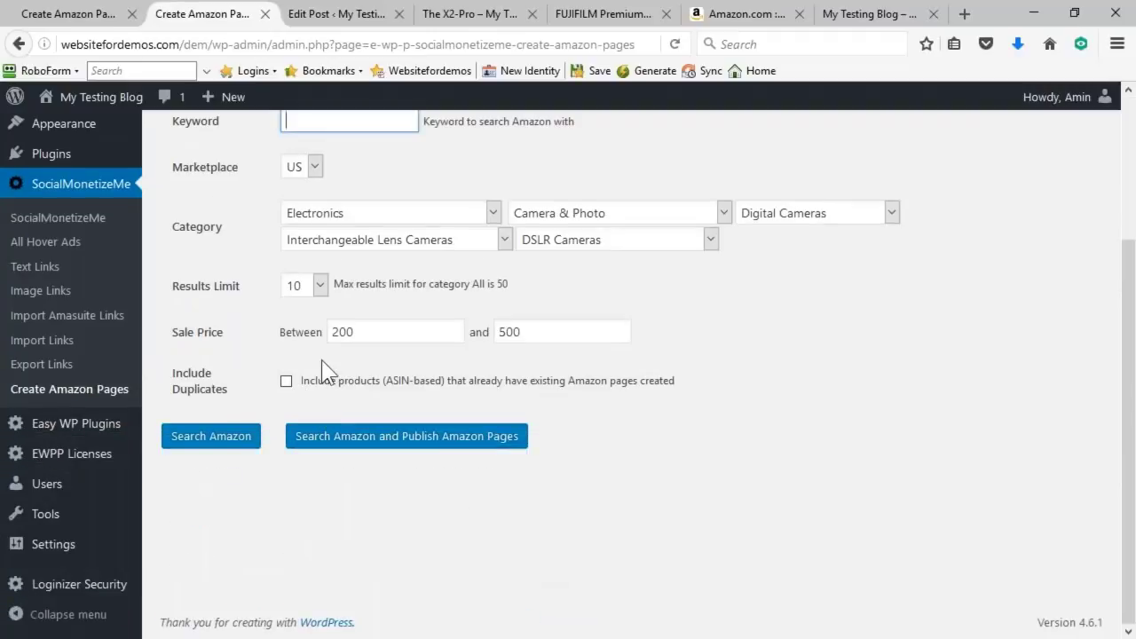
left_click(318, 291)
left_click_drag(324, 341, 322, 616)
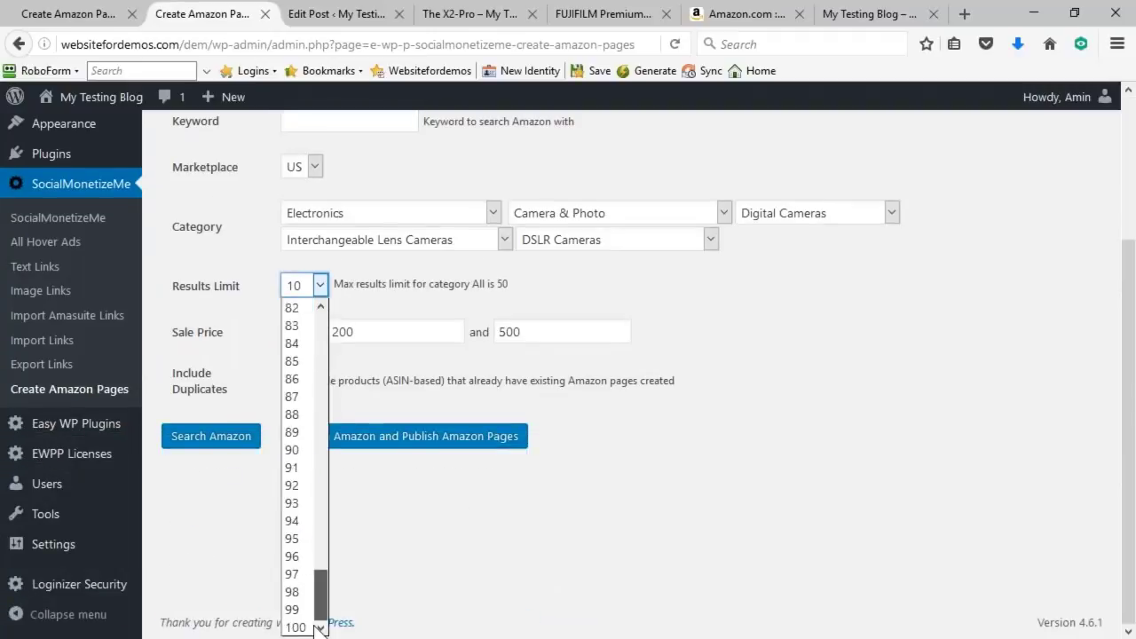
left_click(302, 626)
- Search Amazon with the maximum sale price set to 5000 and products that already have Amazon pages included
left_click(548, 330)
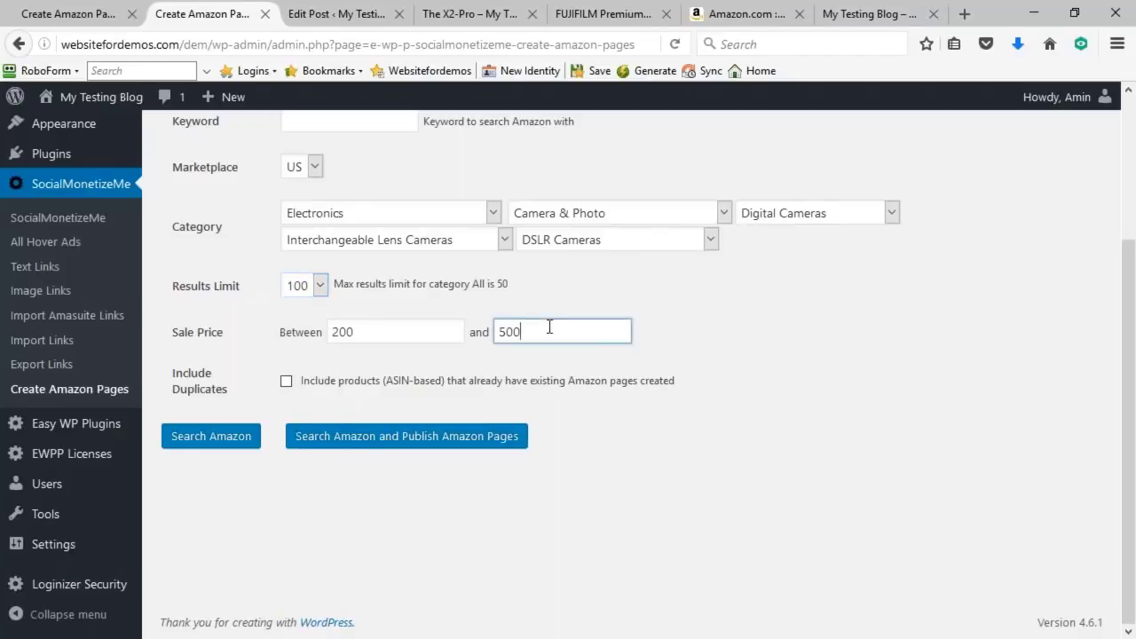
type("00")
key("BackSpace")
left_click(288, 388)
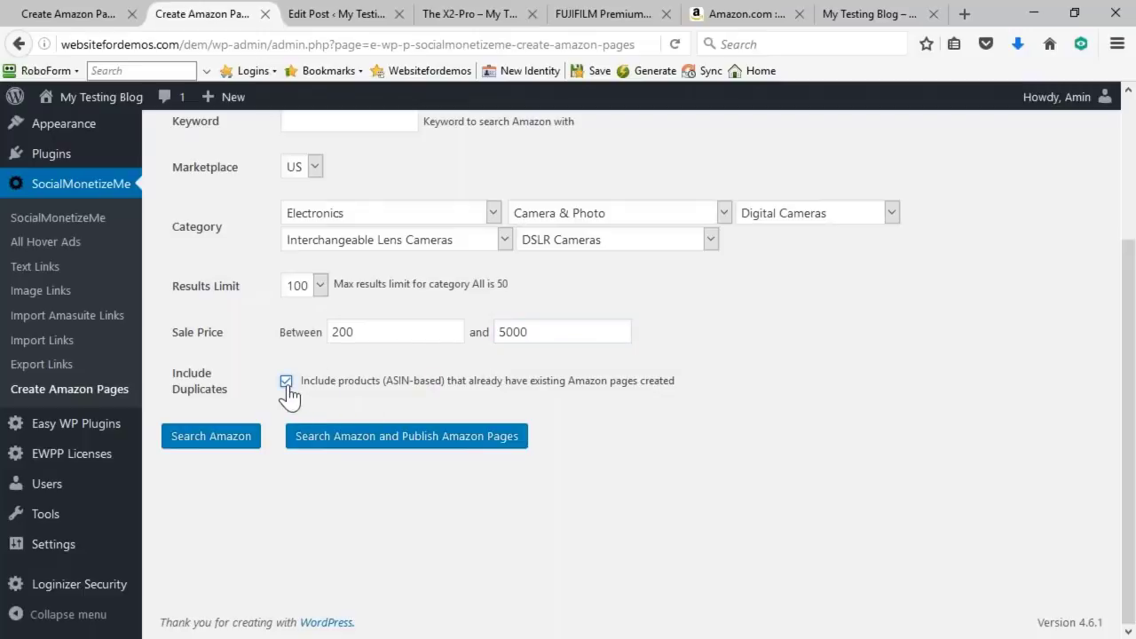
left_click(216, 453)
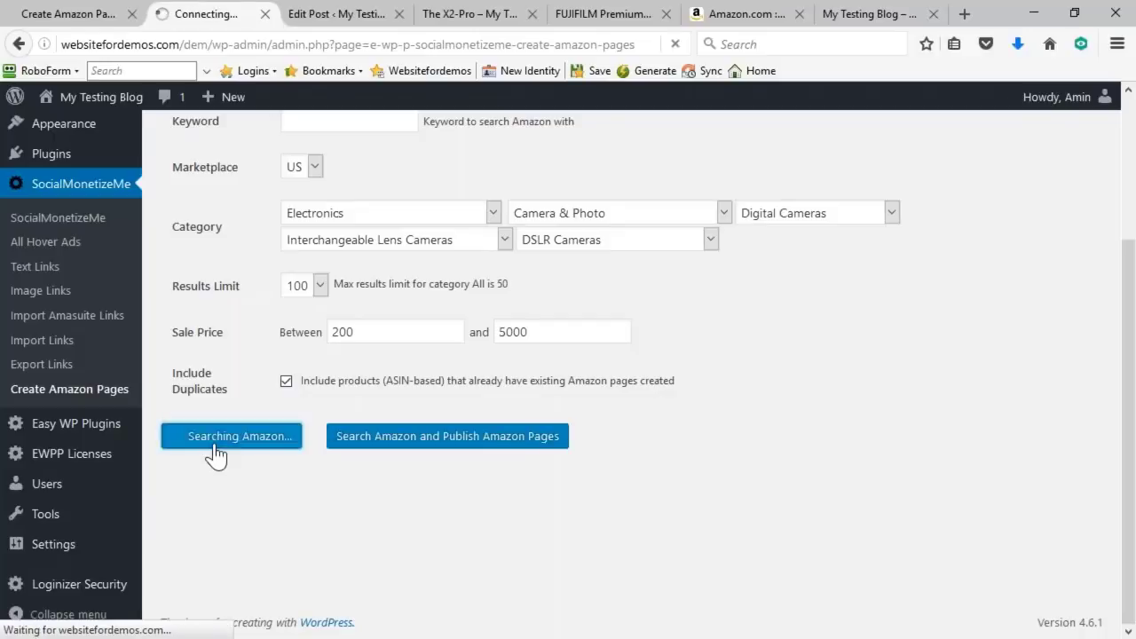